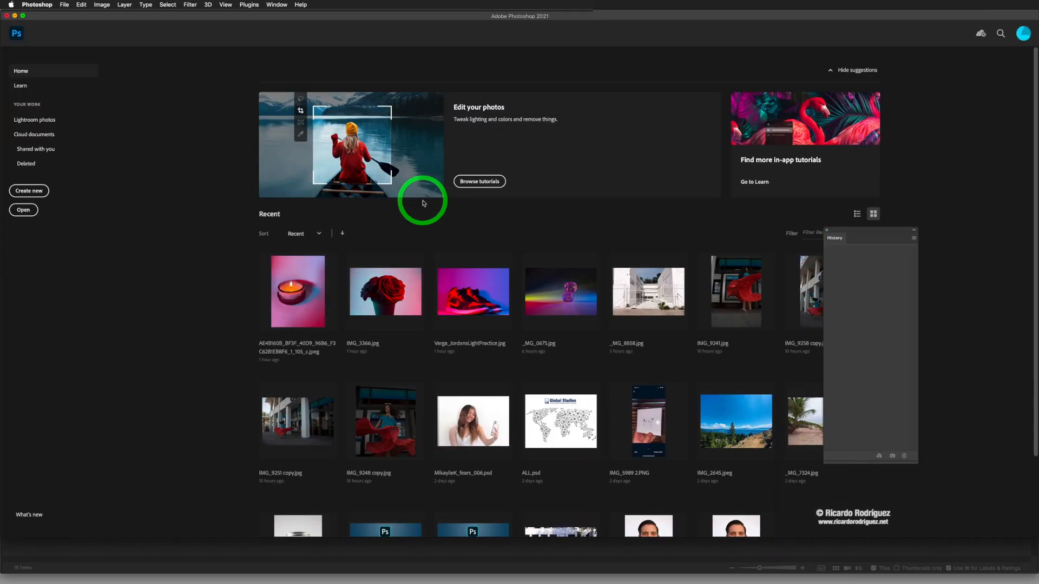
Step: Switch to Finder and examine the raw file and its XMP sidecar inside the Metadata folder
key(super+Tab)
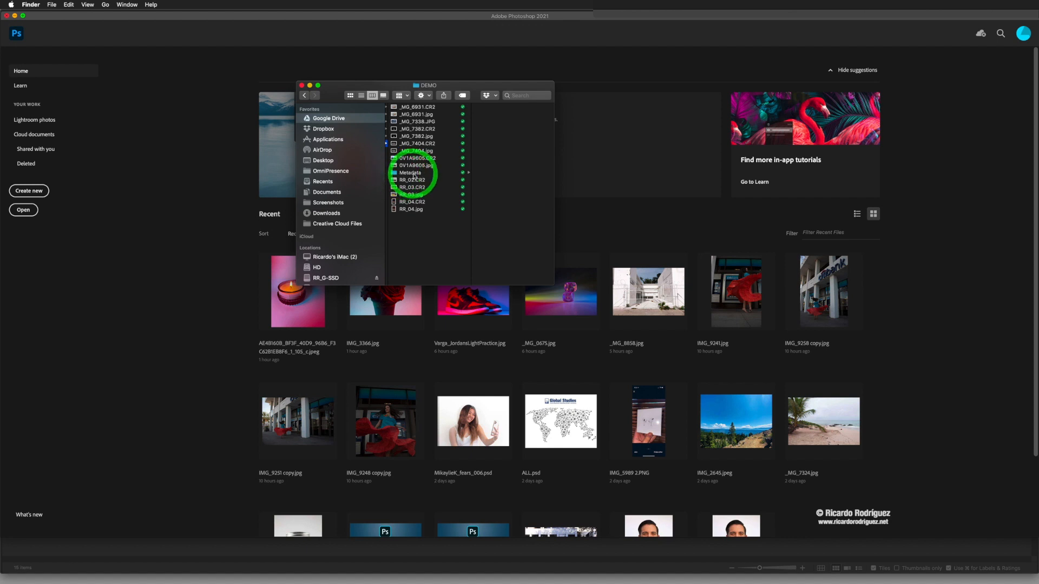
click(414, 174)
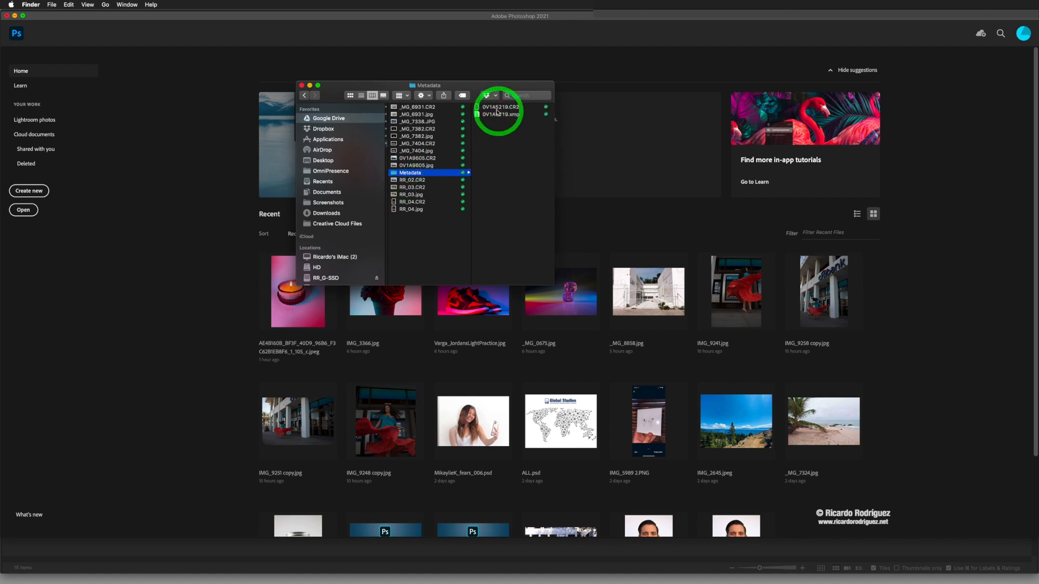
click(495, 108)
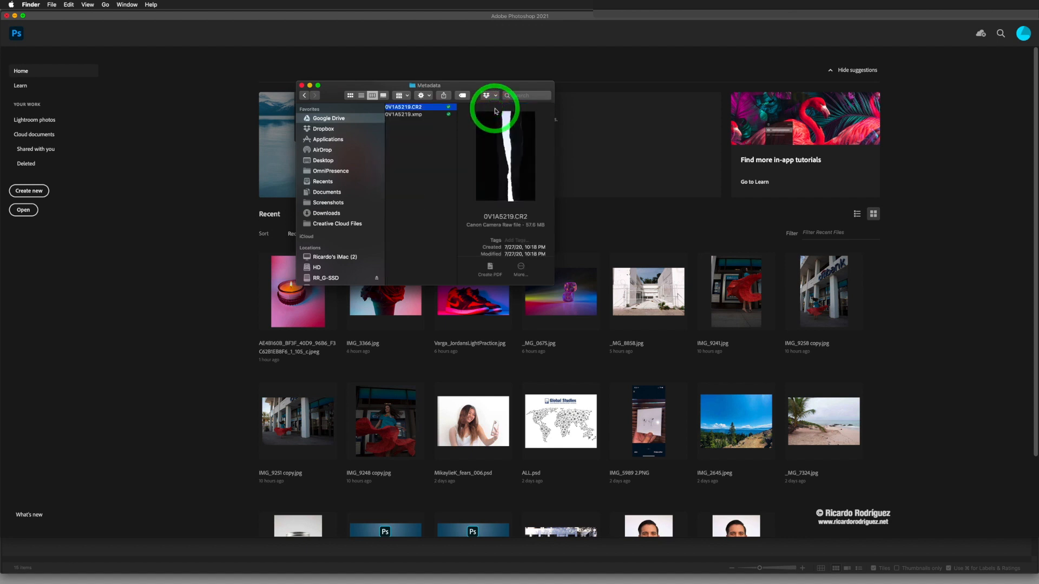
click(409, 115)
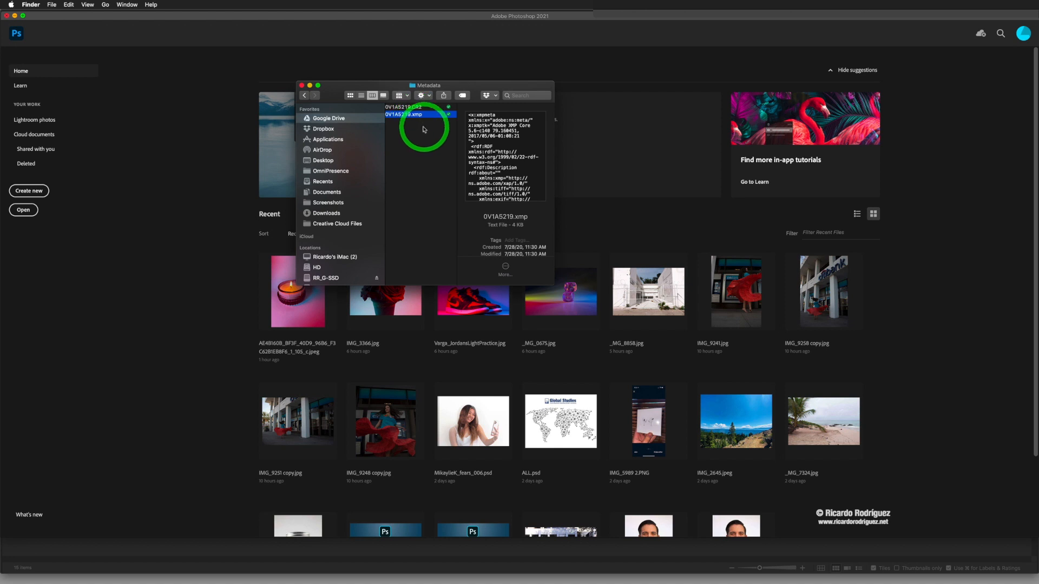
click(420, 108)
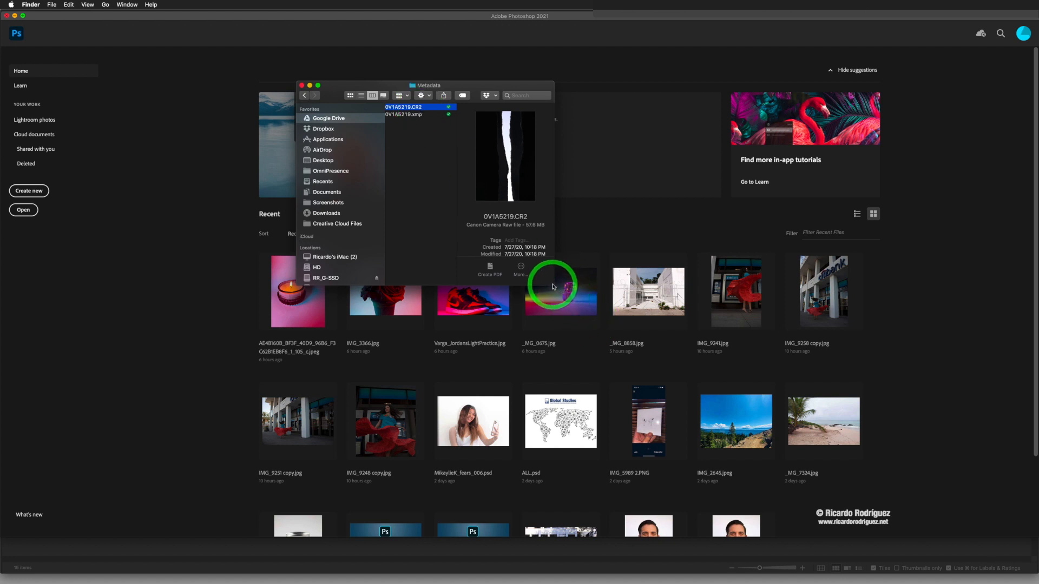
drag(554, 285, 579, 291)
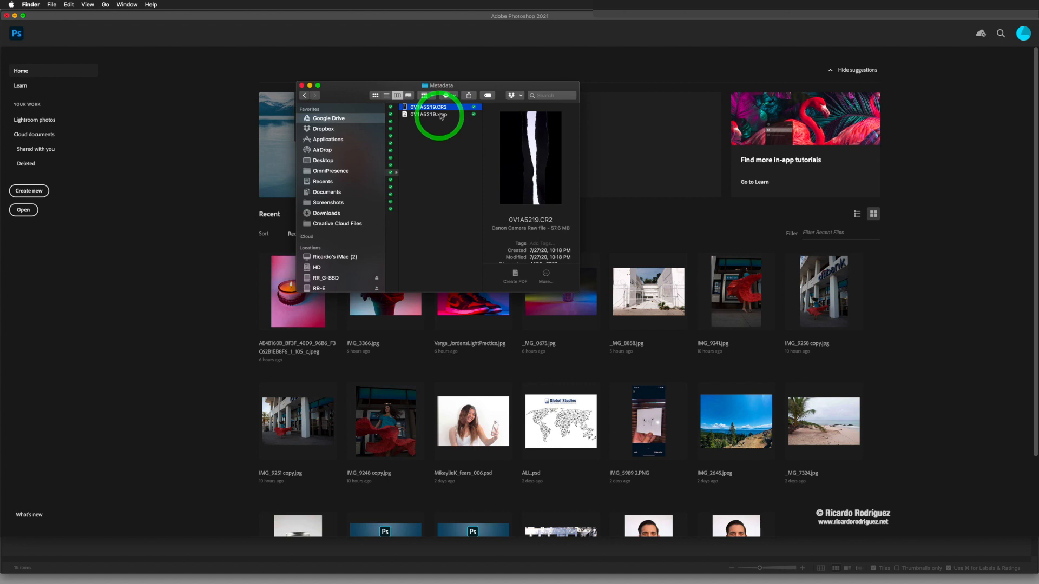
Step: Switch to Bridge and view the contents of the Metadata folder, returning to the DEMO folder
key(super+Tab)
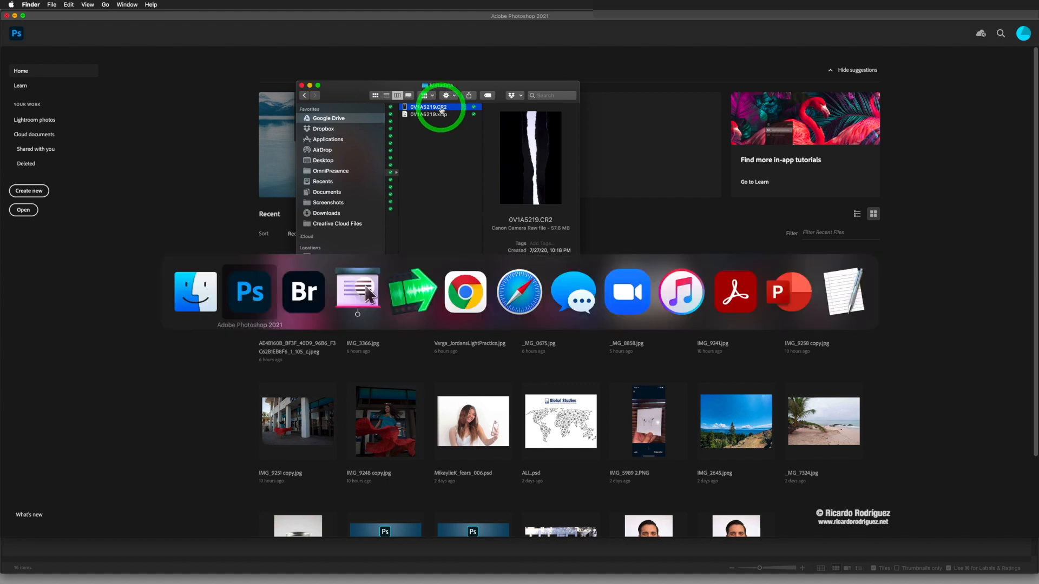
key(super+Tab)
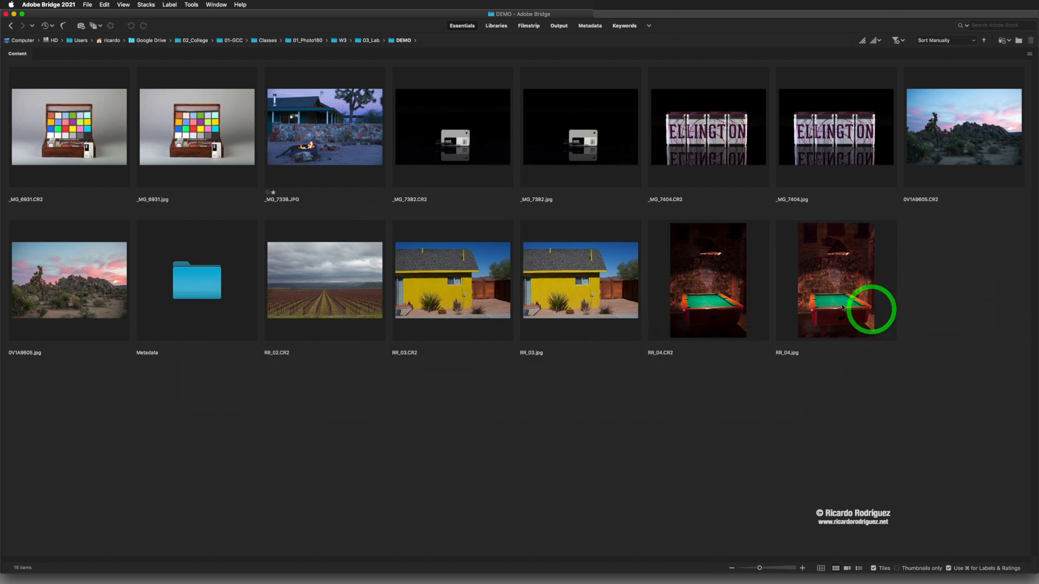
double_click(204, 287)
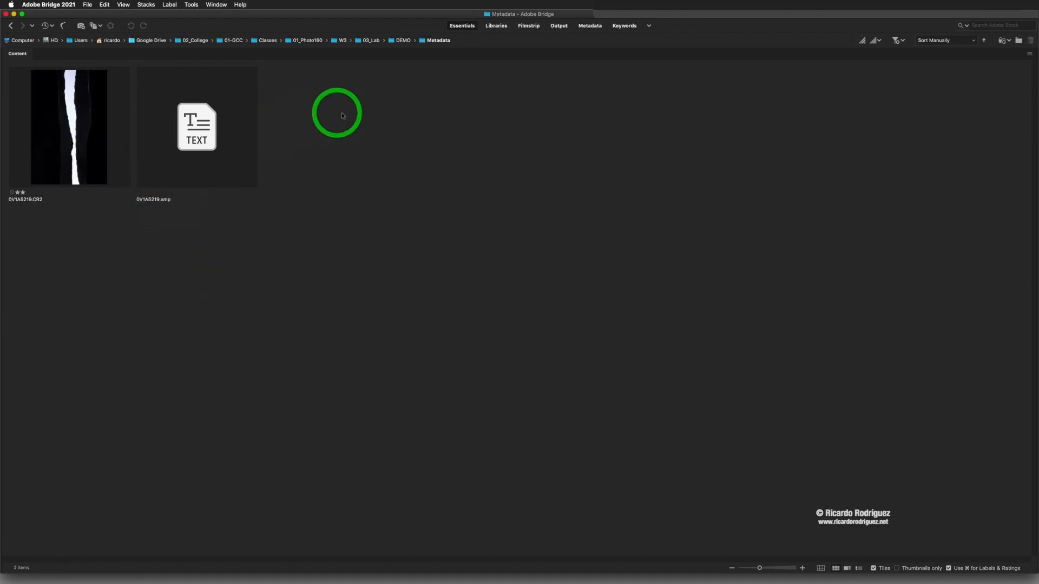
click(401, 40)
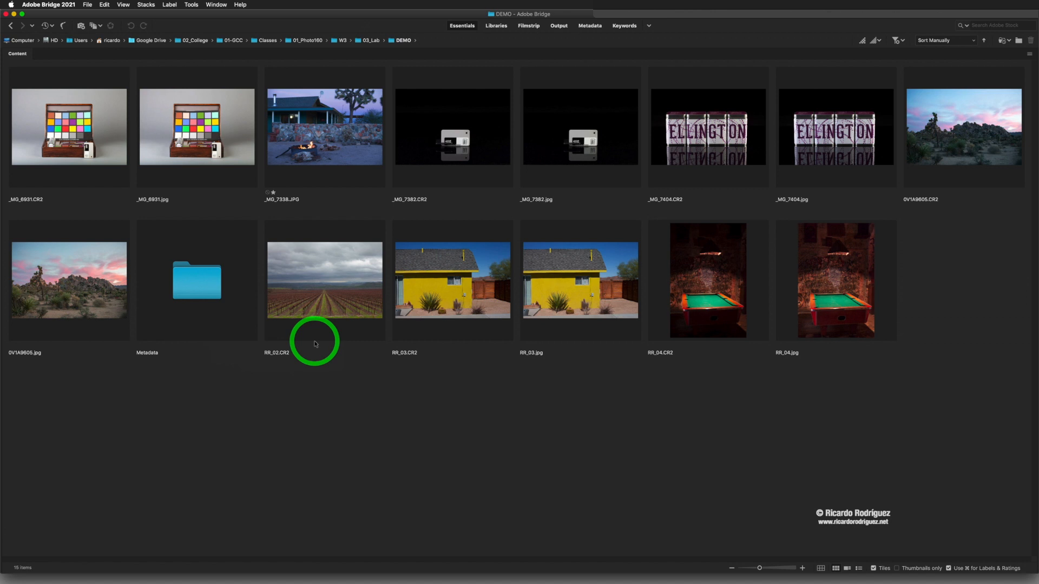
double_click(197, 273)
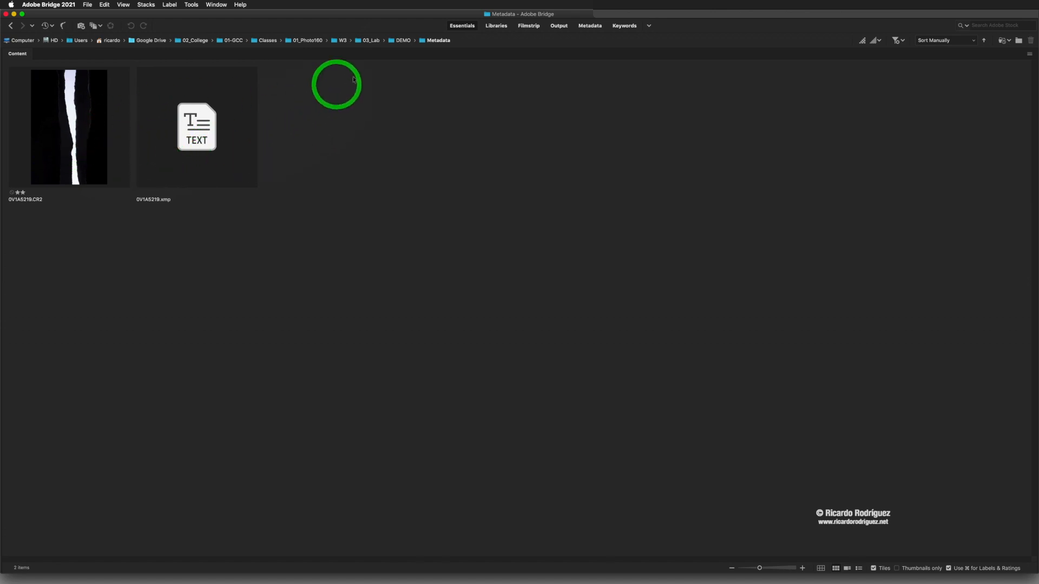
click(401, 41)
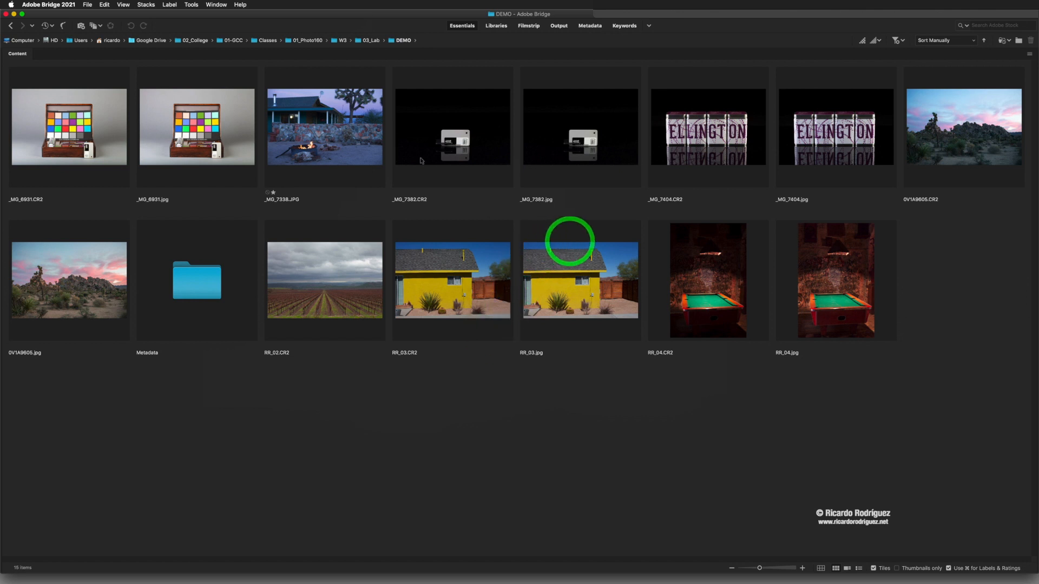
Step: Select the raw files 0V1A9605.CR2, RR_02.CR2, RR_03.CR2 and RR_04.CR2 and open them together in Camera Raw
key(Left)
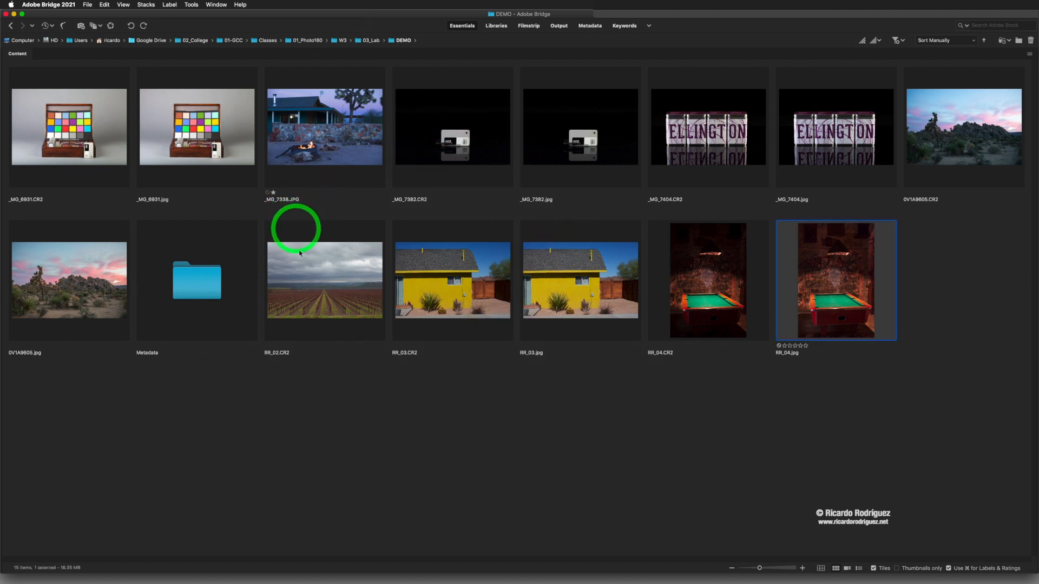
click(480, 446)
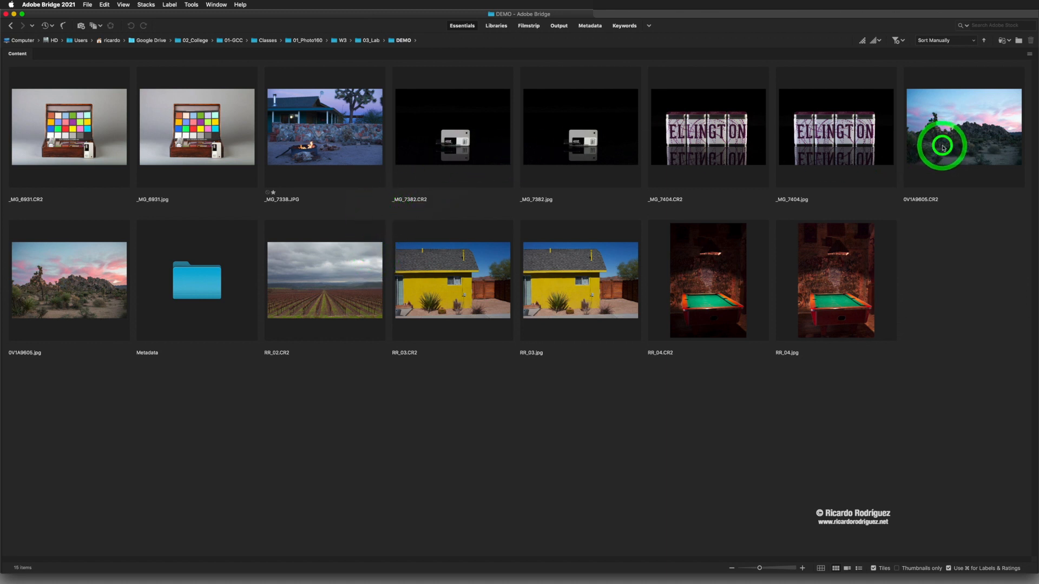
click(941, 149)
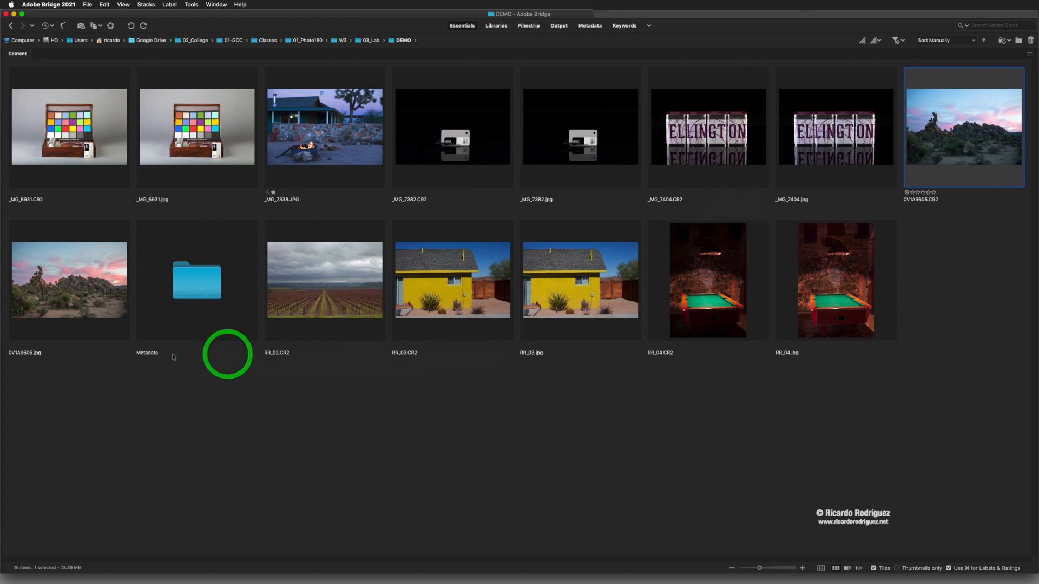
super+click(332, 294)
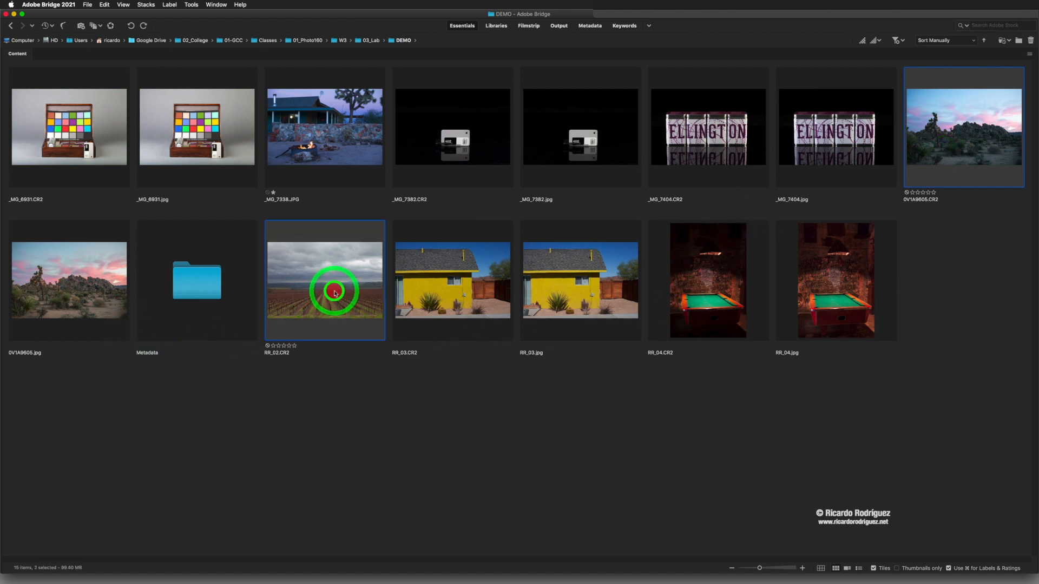
super+click(448, 295)
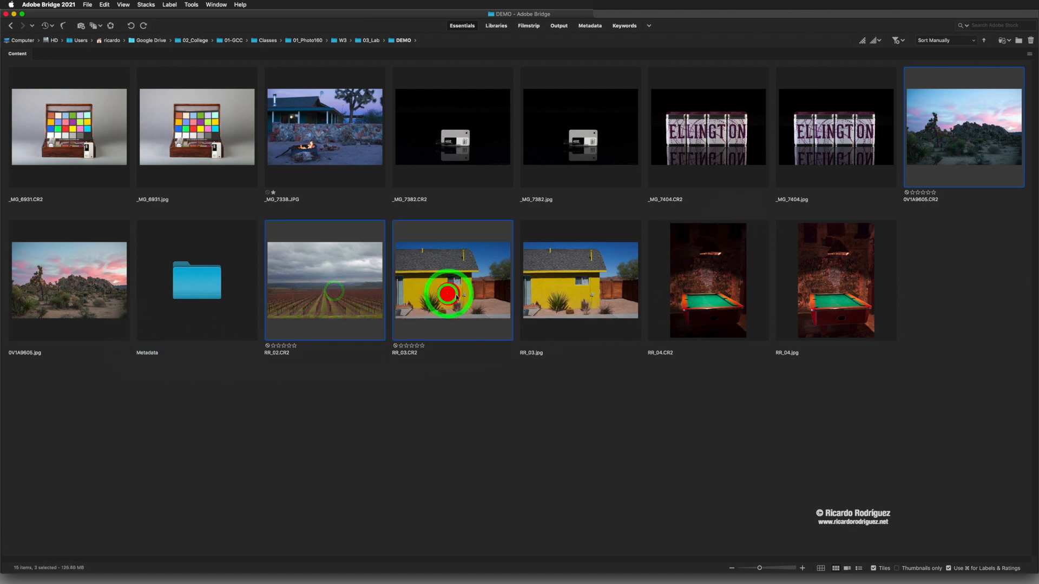
super+click(717, 266)
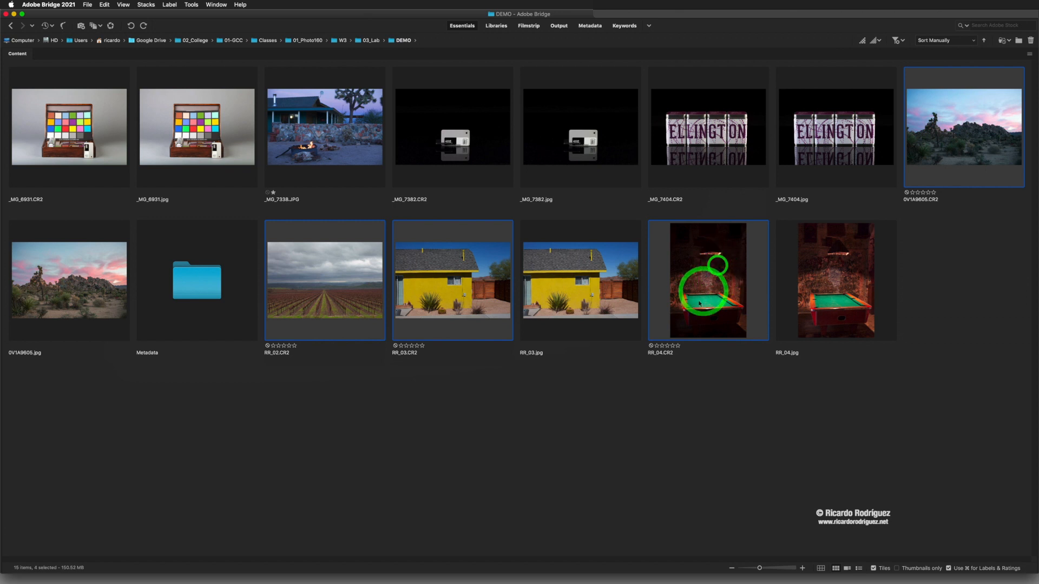
double_click(325, 282)
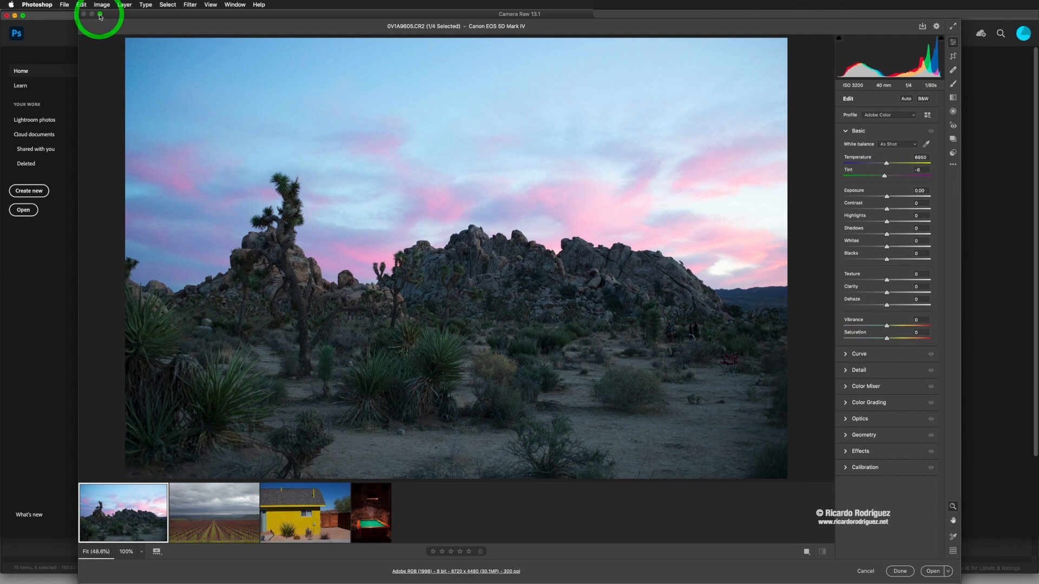
Step: Maximize the Camera Raw window and zoom the preview to 100% and back to fit
click(101, 15)
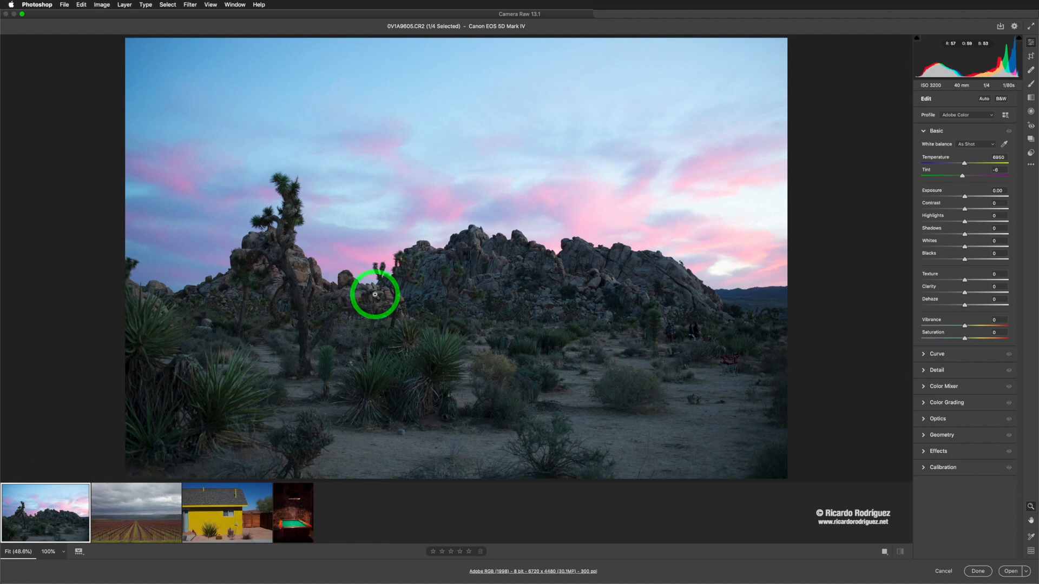
click(375, 295)
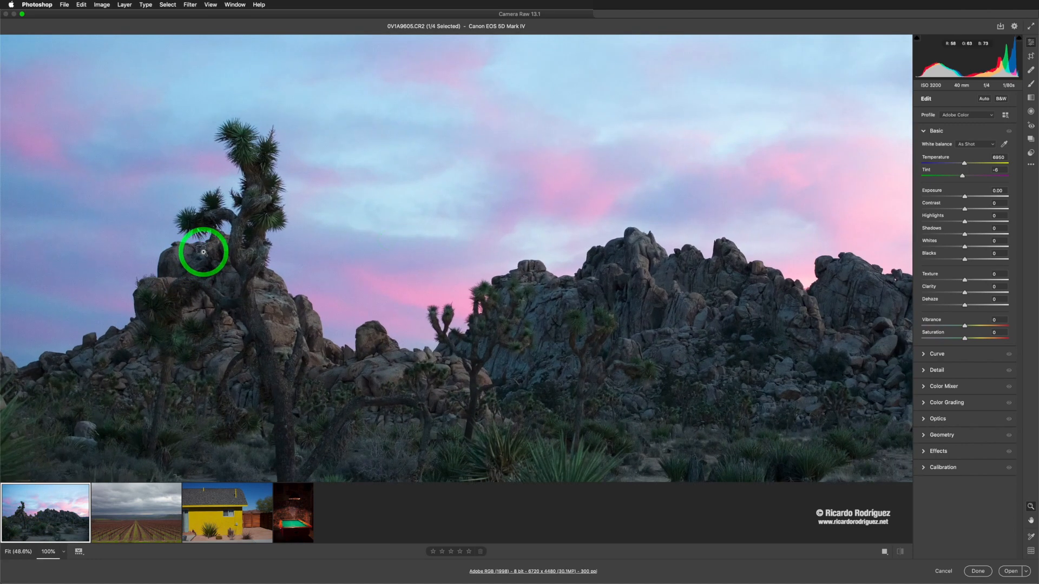
click(203, 252)
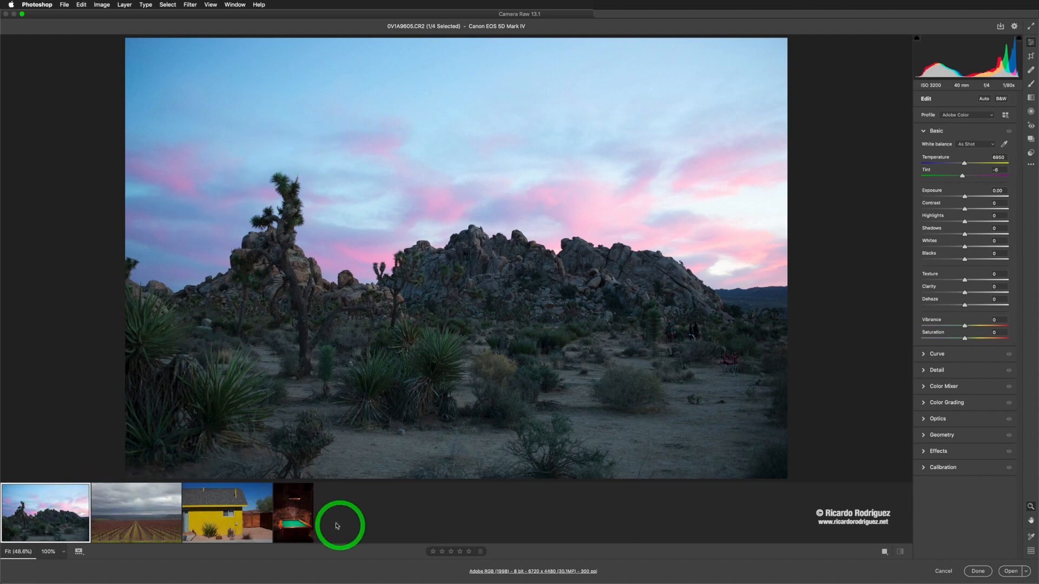
Step: Browse through the four opened raw images in the filmstrip
click(130, 518)
click(226, 517)
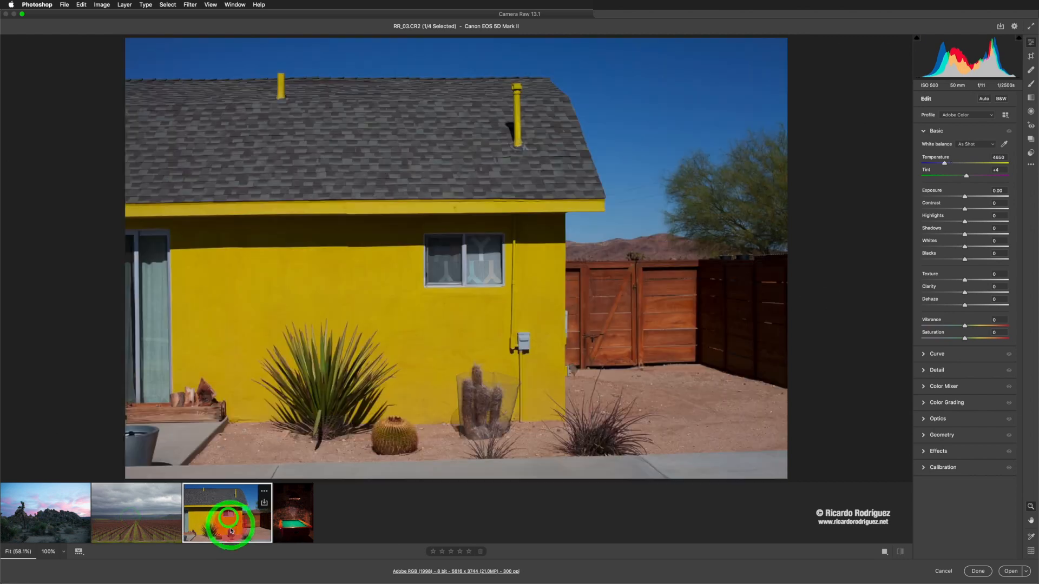
click(128, 516)
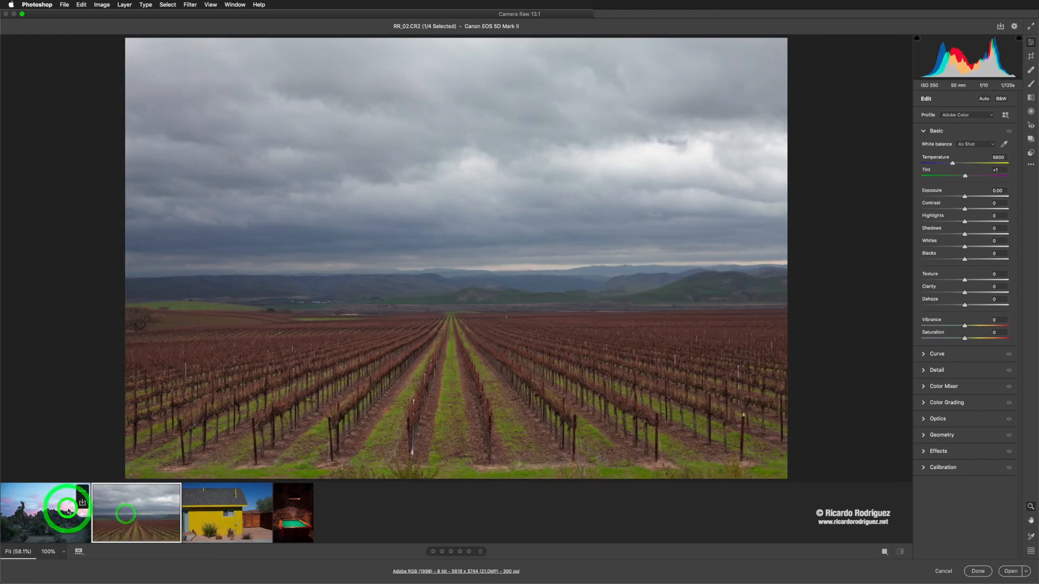
click(79, 521)
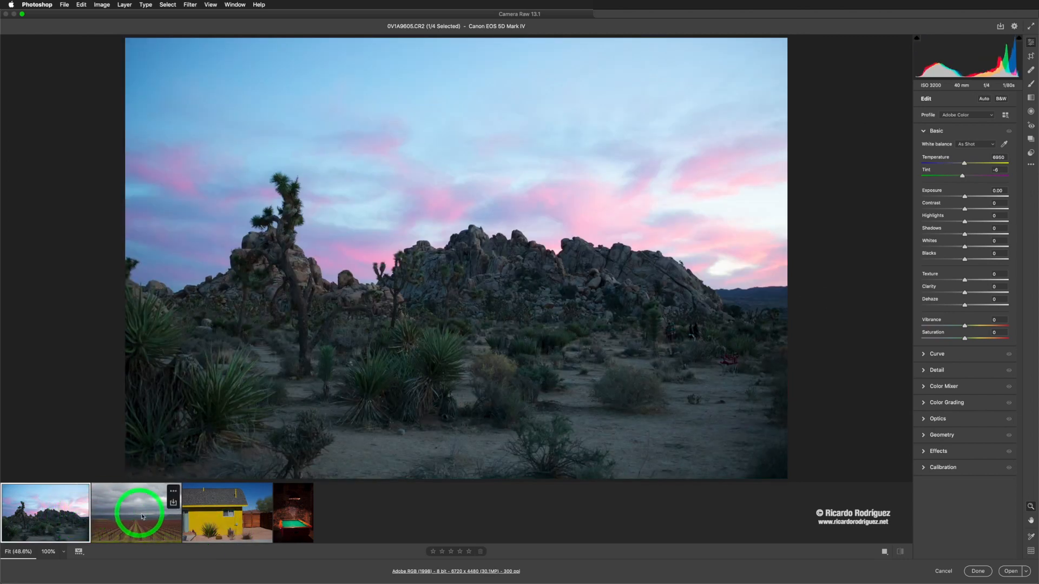
key(Right)
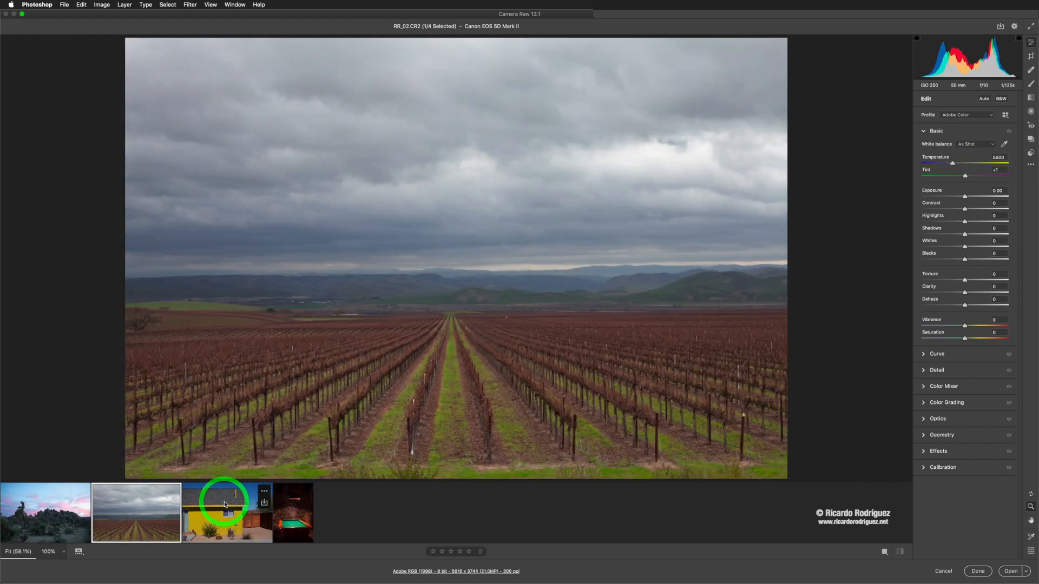
click(225, 505)
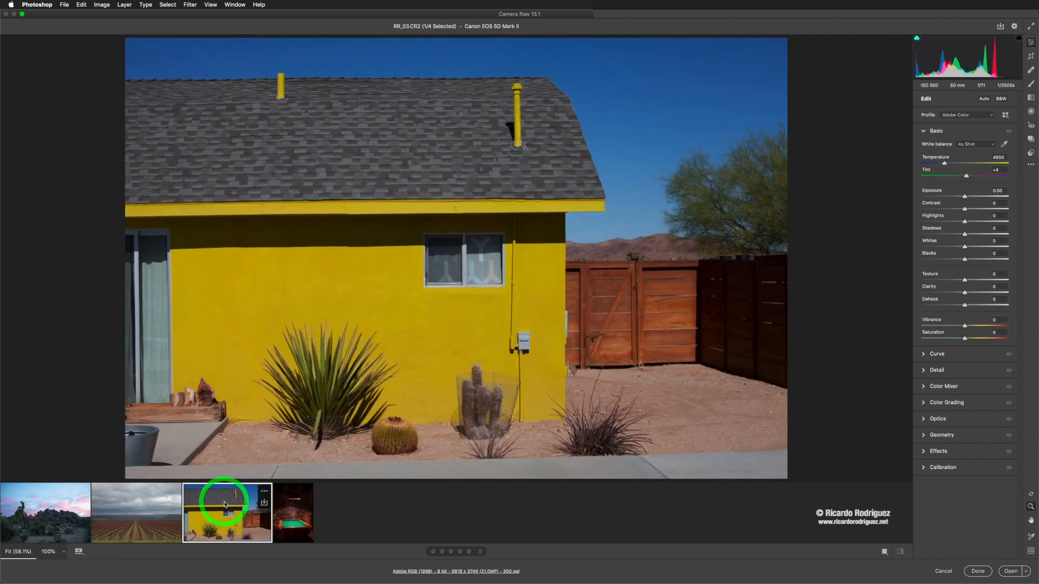
key(Left)
key(Left)
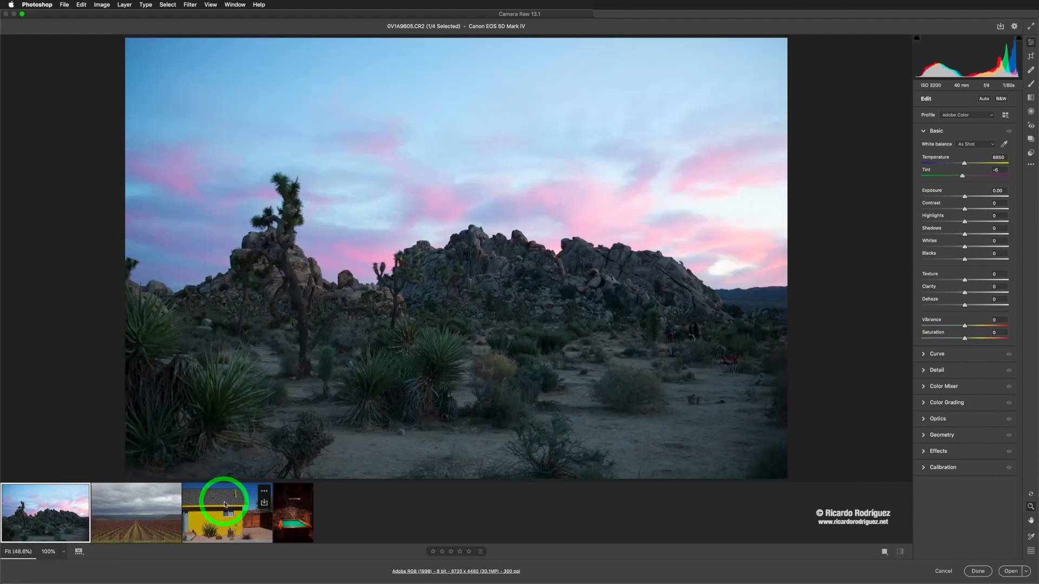
key(Right)
key(Right)
key(Left)
key(Left)
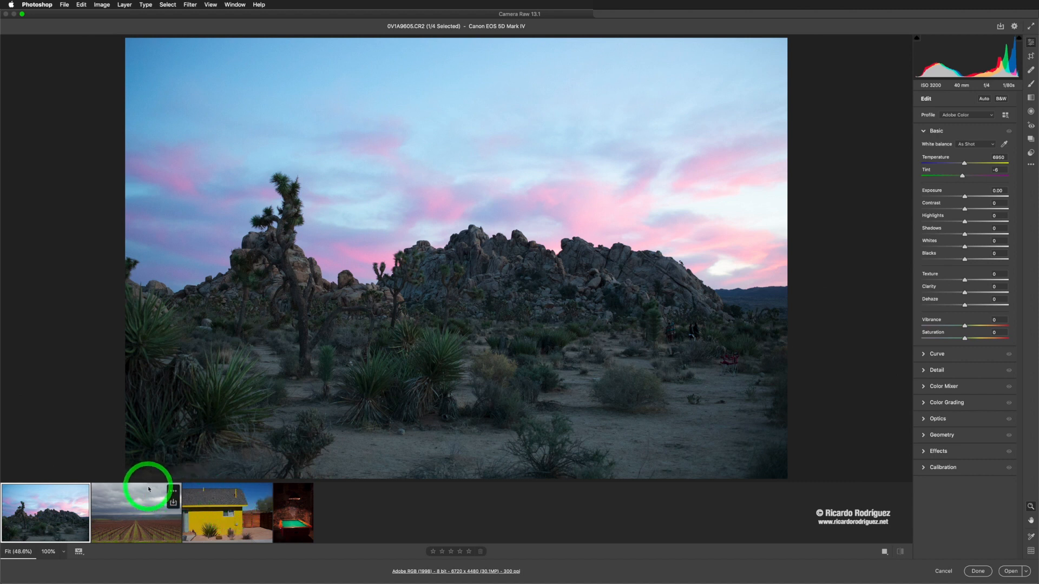
Step: Select two images, raise their Exposure to +1.23, then undo the change and reselect only the first image
click(137, 507)
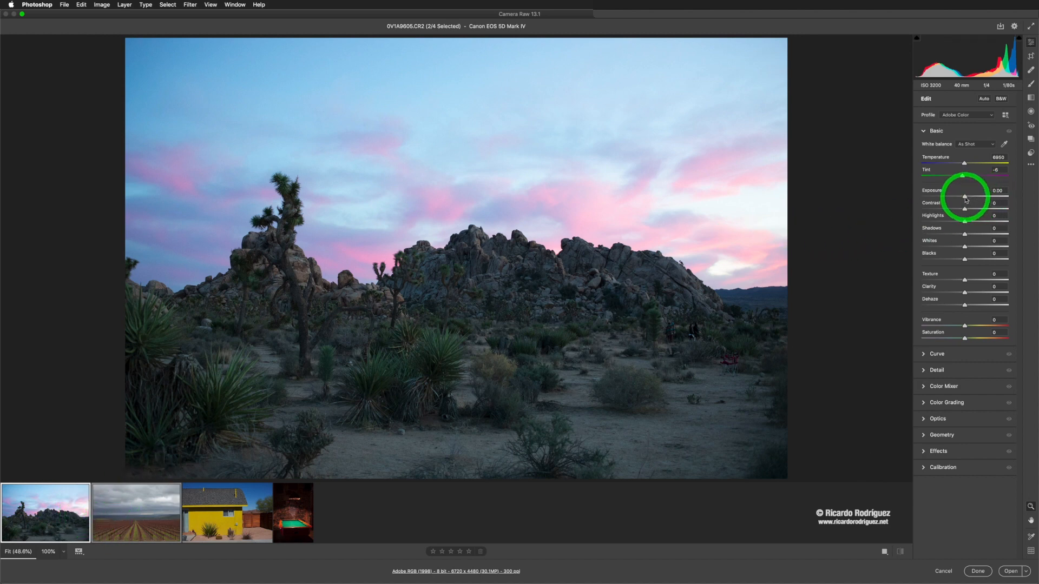
drag(965, 197, 975, 196)
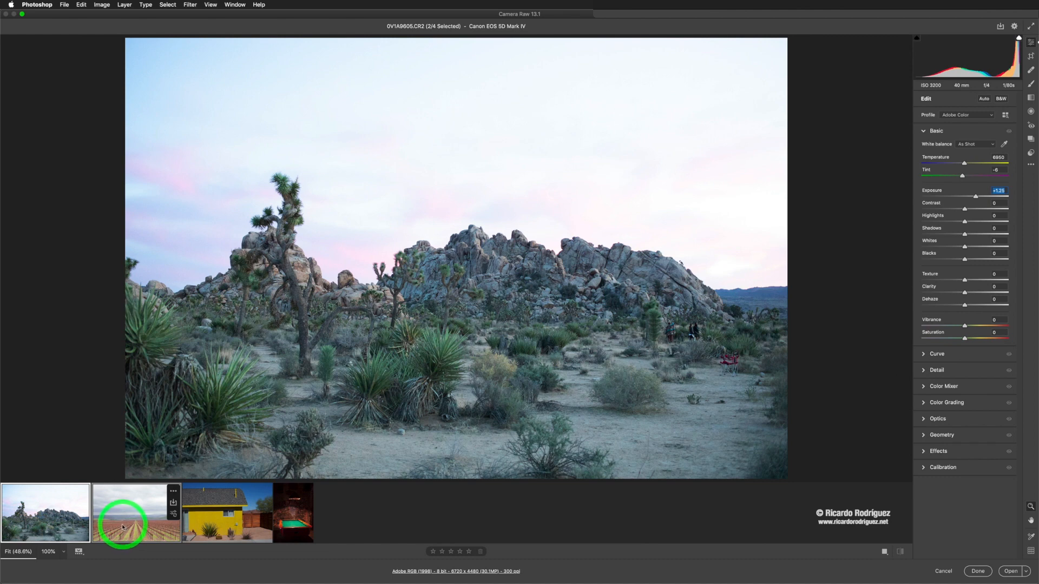
key(super+z)
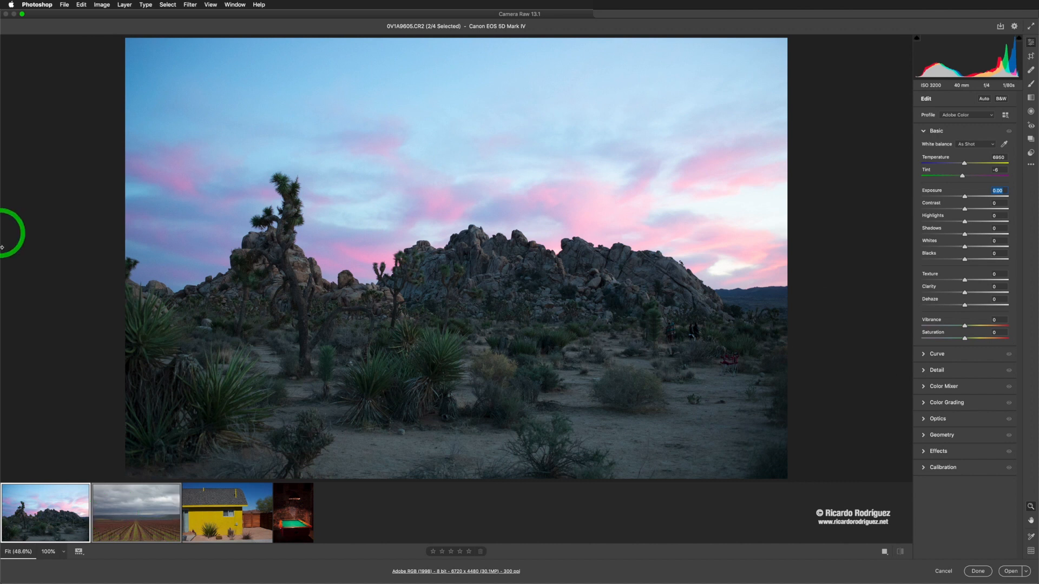
click(43, 508)
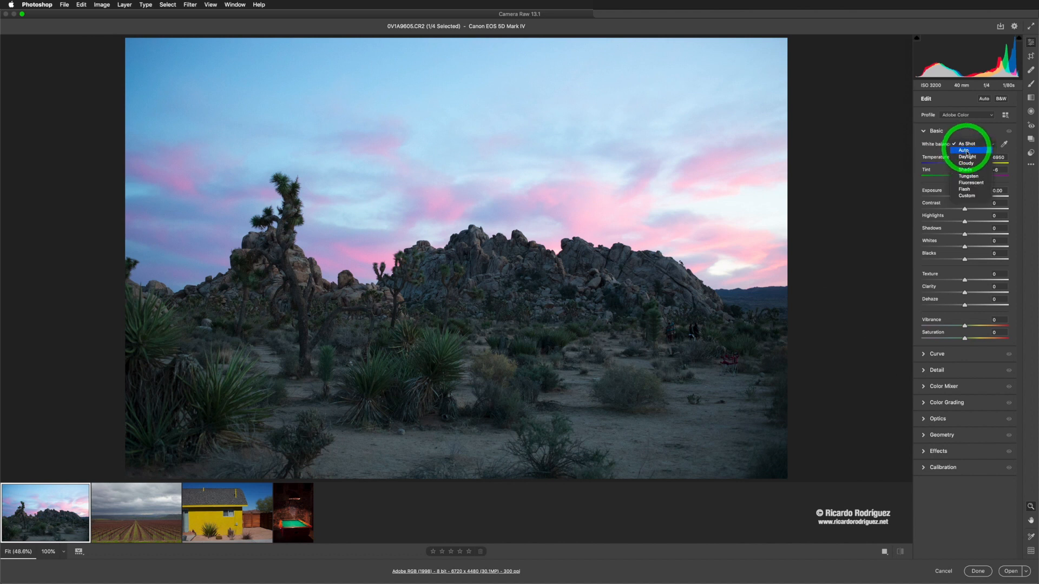
Step: Try Auto white balance on the desert image, then set White balance back to As Shot
click(967, 151)
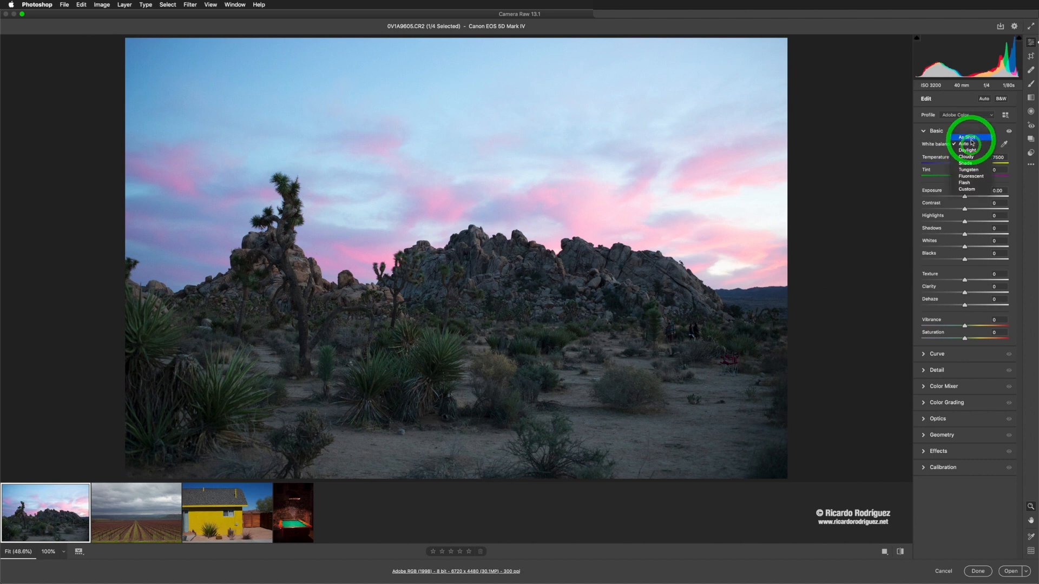
click(971, 139)
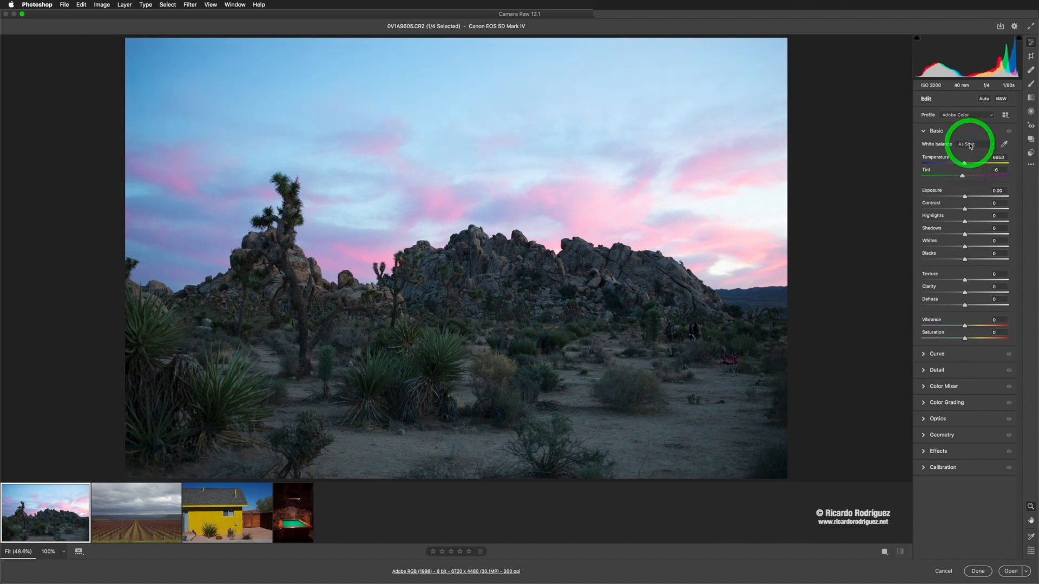
Step: Try several White balance presets on the desert image
click(968, 153)
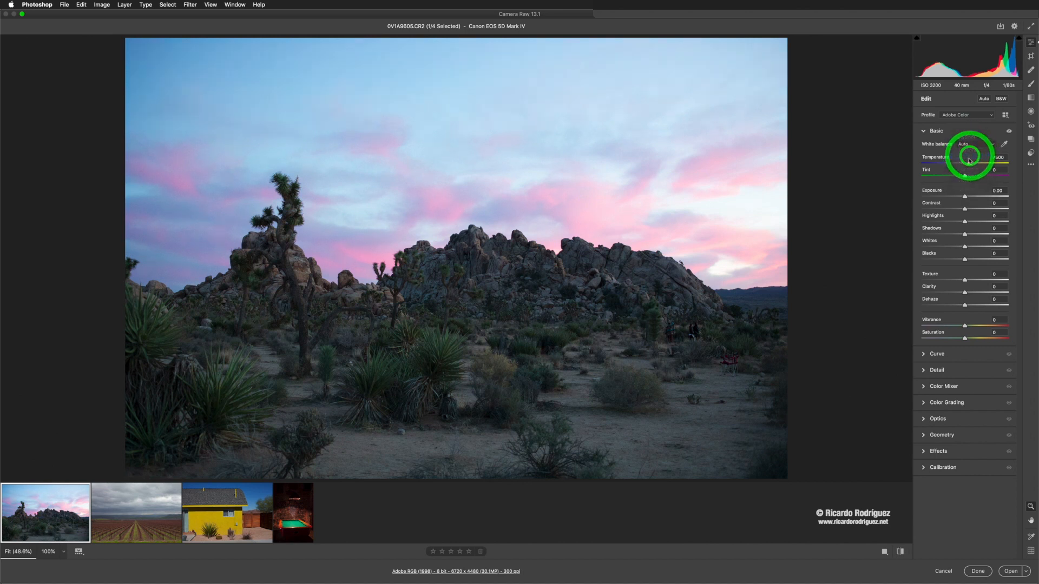
click(969, 160)
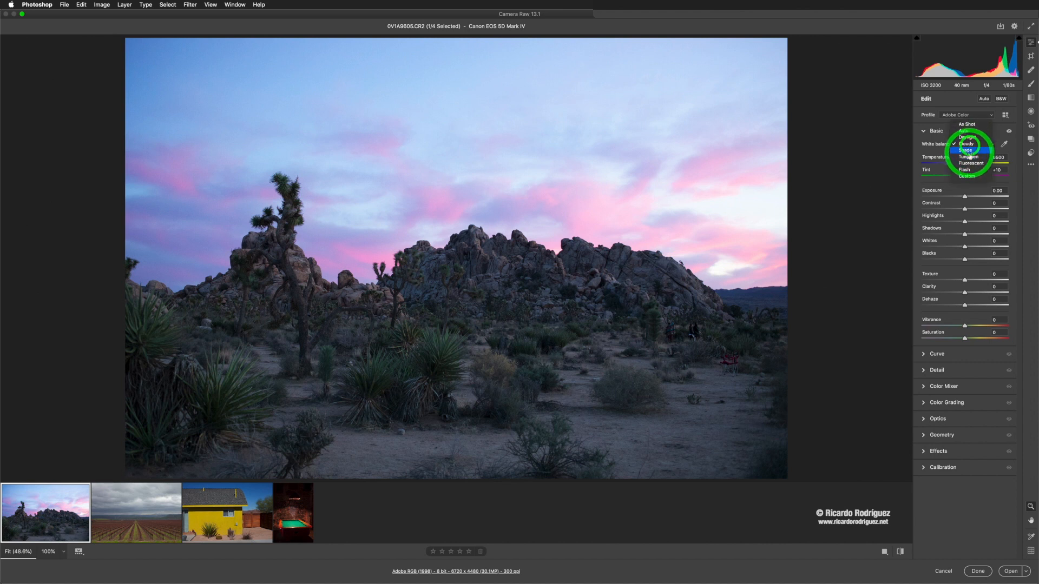
click(971, 152)
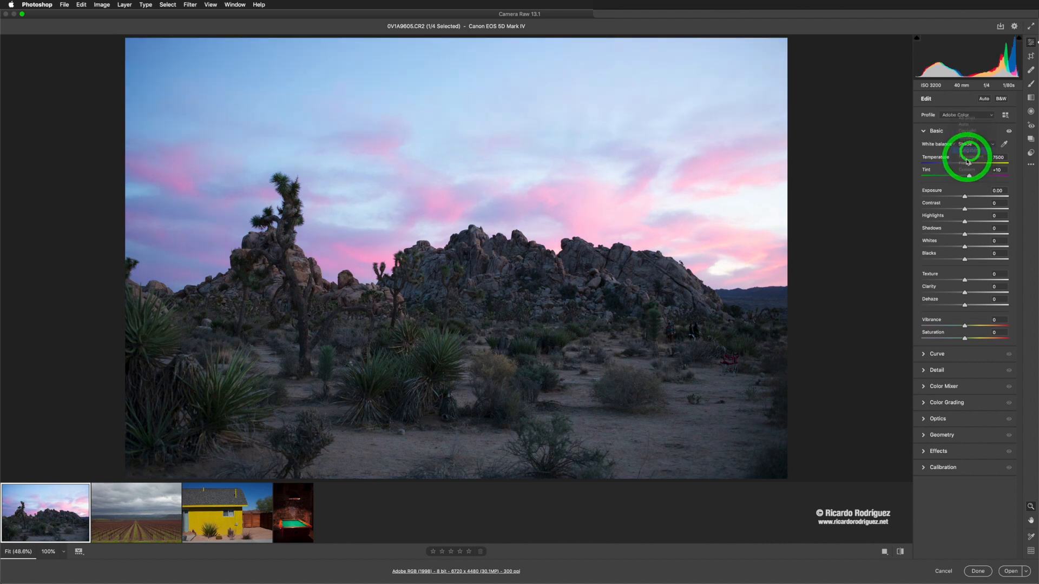
click(967, 161)
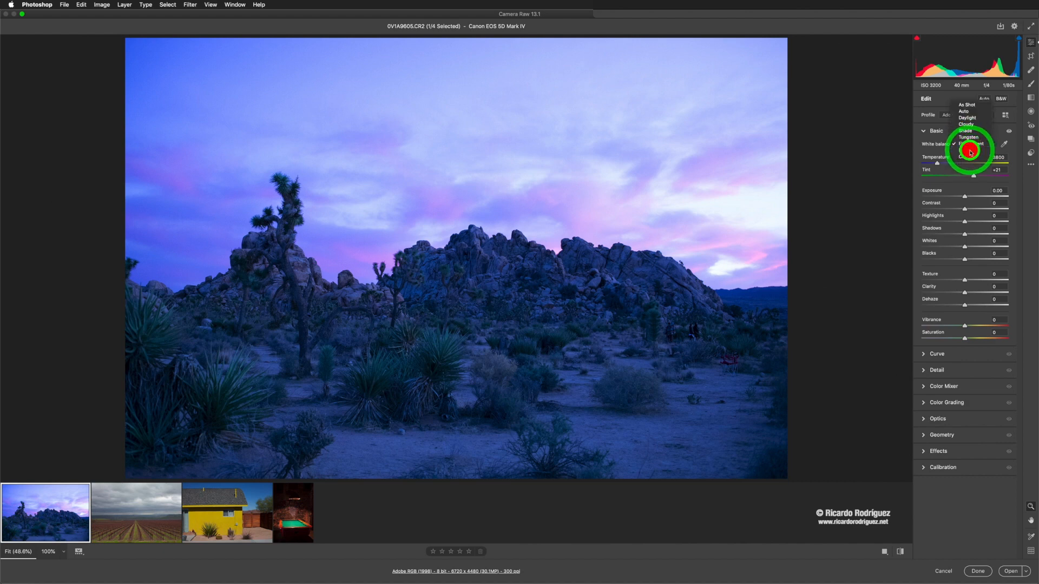
click(973, 144)
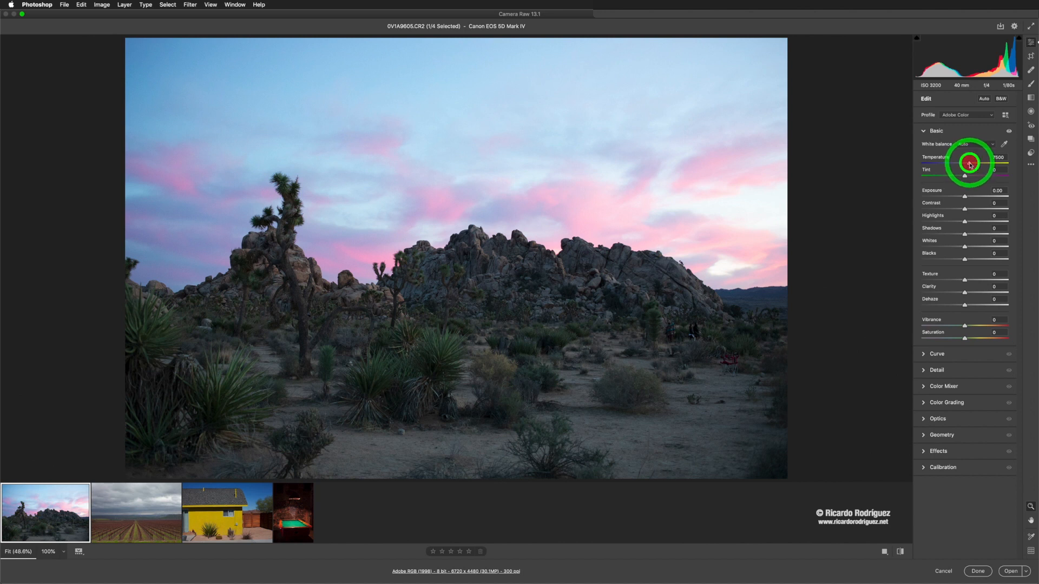
Step: Set the white balance Temperature to 14750 and Tint to +10
mouse_move(969, 164)
mouse_down()
mouse_move(952, 162)
mouse_move(991, 165)
mouse_up()
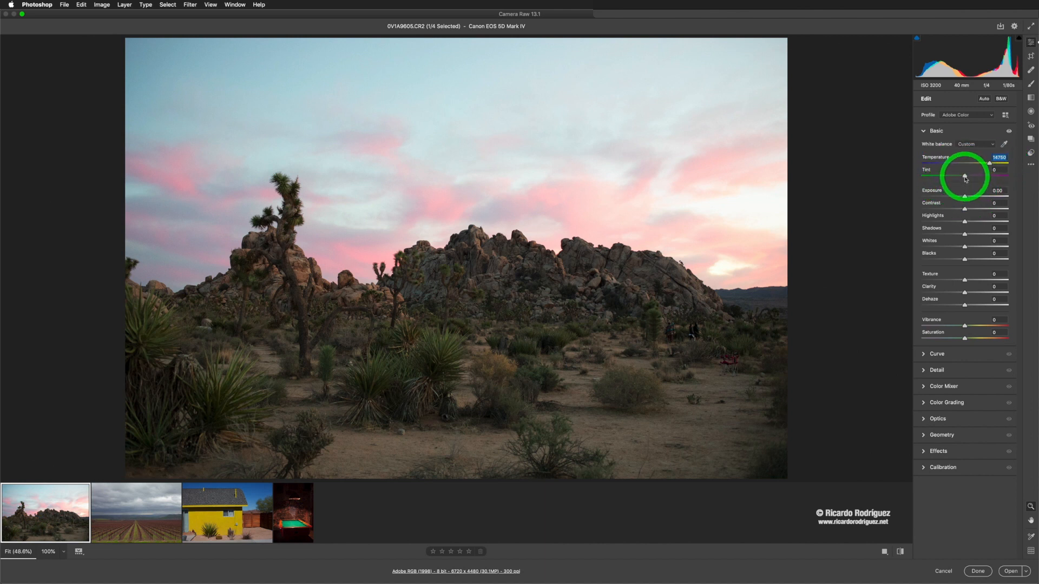
drag(965, 178, 969, 177)
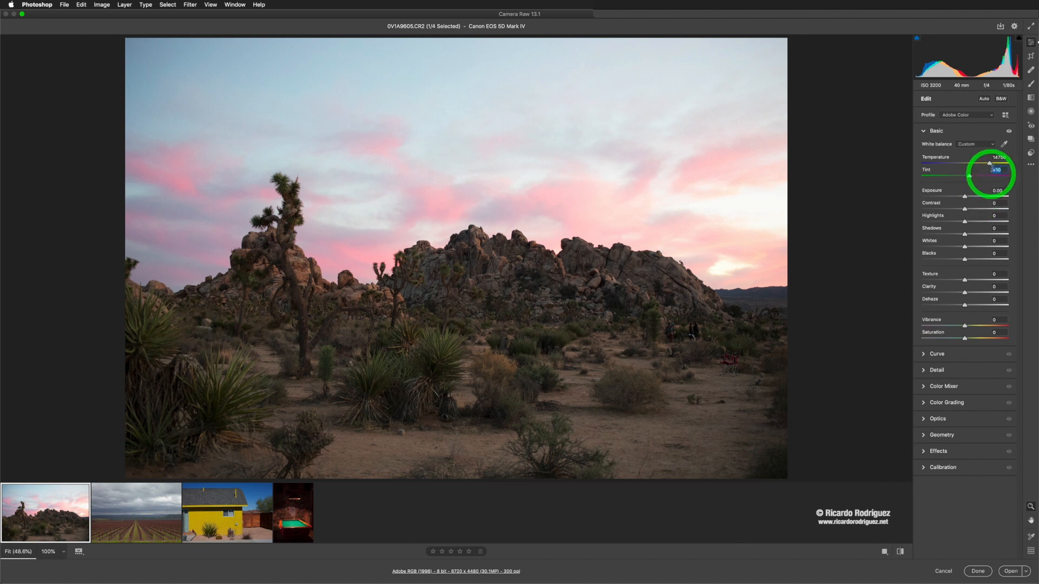
Step: Raise Exposure to +0.80 and lower Highlights to -70
click(967, 198)
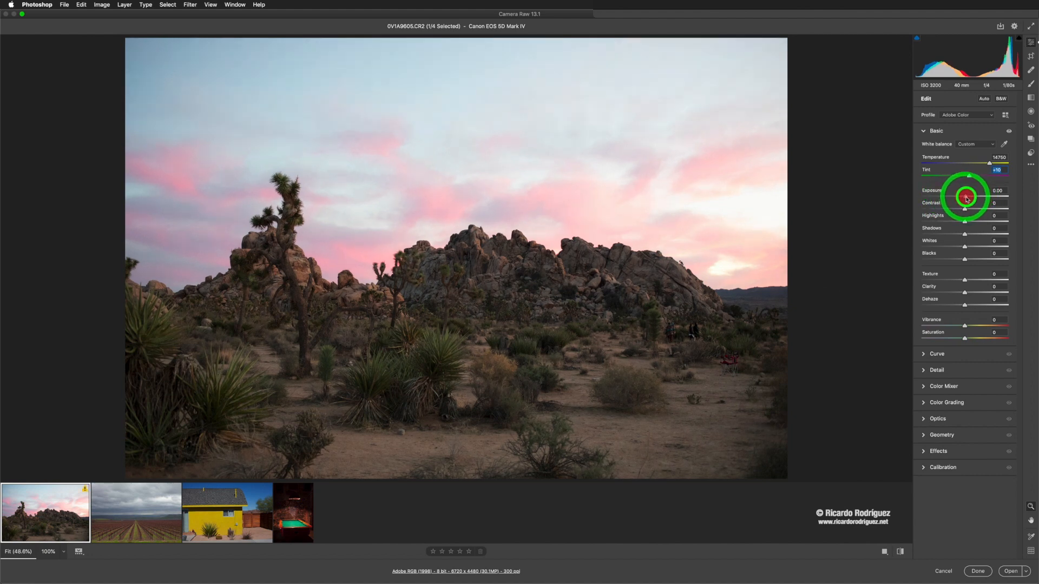
drag(966, 198, 974, 199)
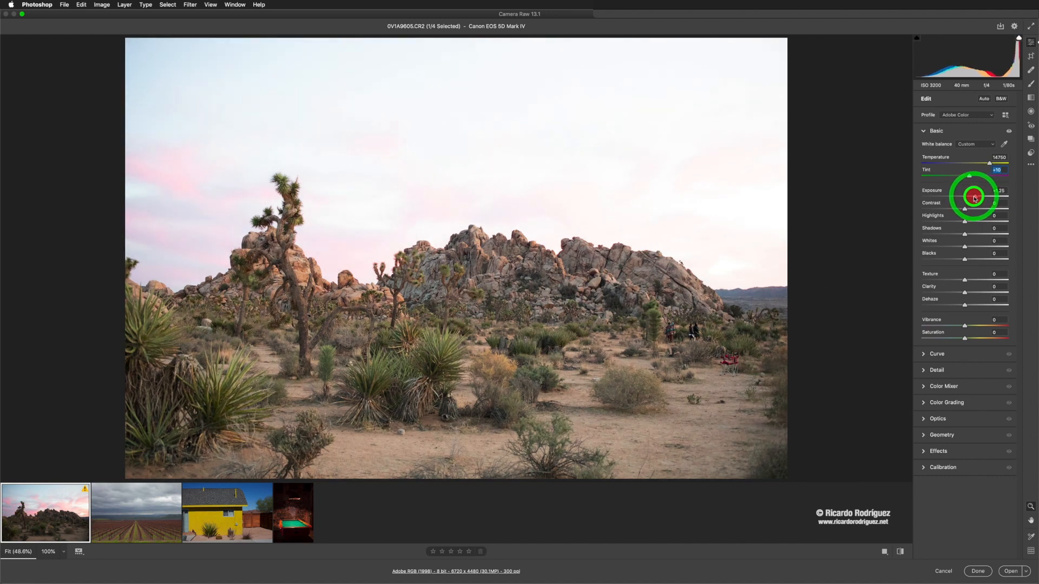
drag(974, 198, 972, 199)
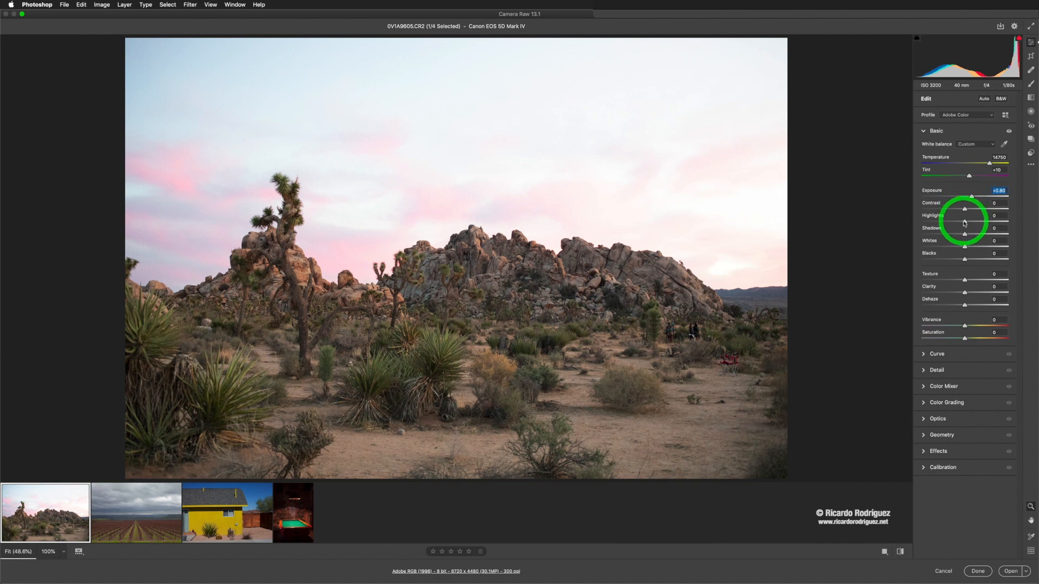
drag(964, 222, 929, 219)
drag(942, 220, 910, 220)
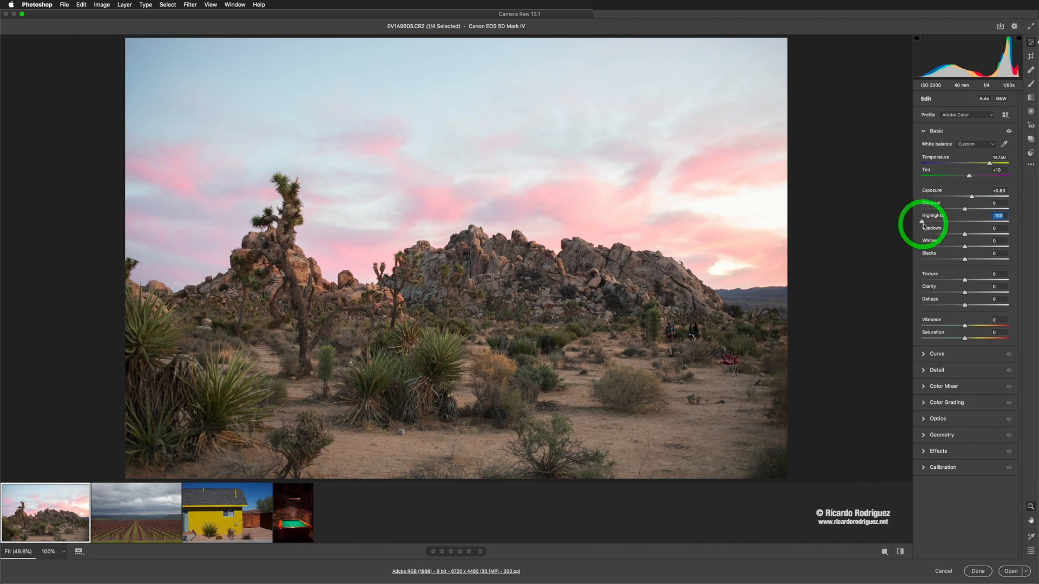
mouse_move(923, 226)
mouse_down()
mouse_move(907, 220)
mouse_move(940, 224)
mouse_move(931, 223)
mouse_up()
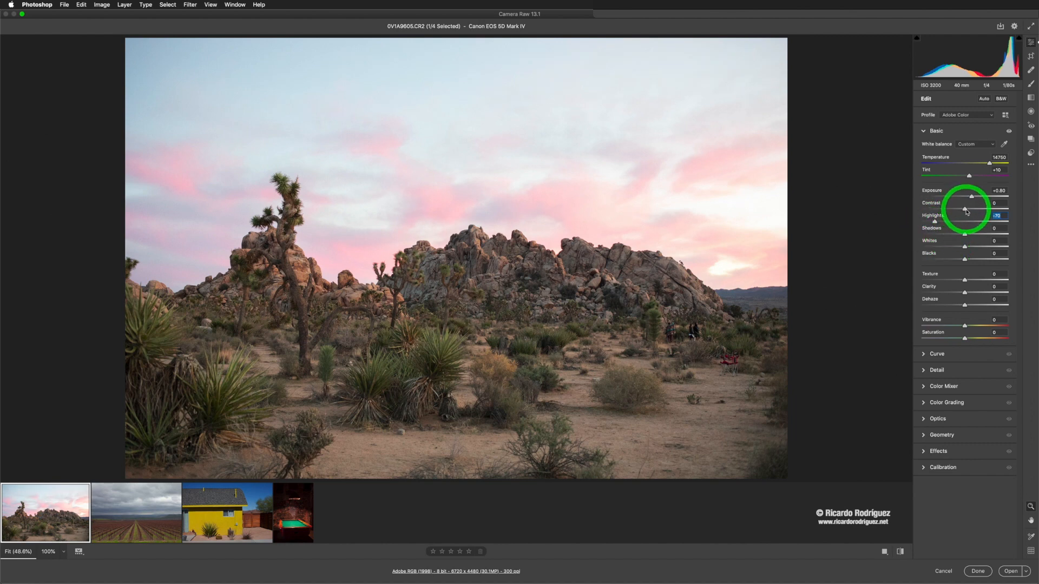
Step: Set Contrast to +5 and bring Exposure down to +0.60
drag(965, 210, 968, 211)
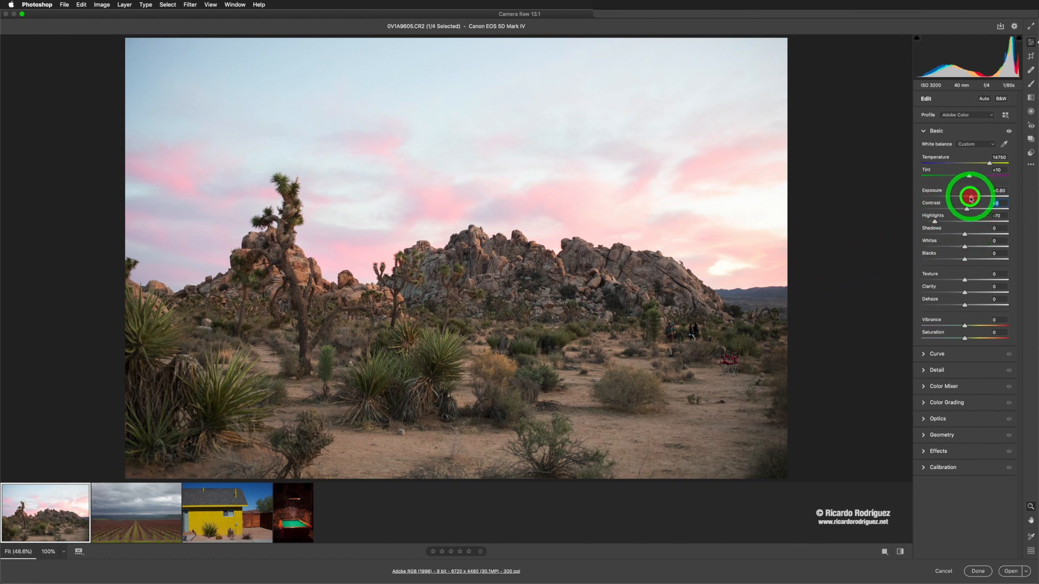
drag(971, 200, 971, 199)
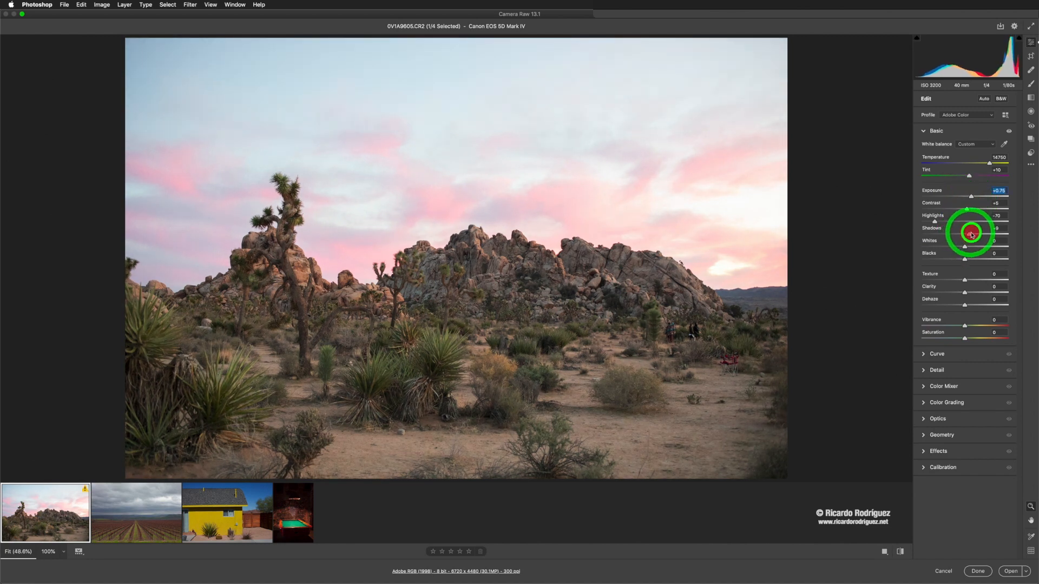
drag(972, 233, 970, 199)
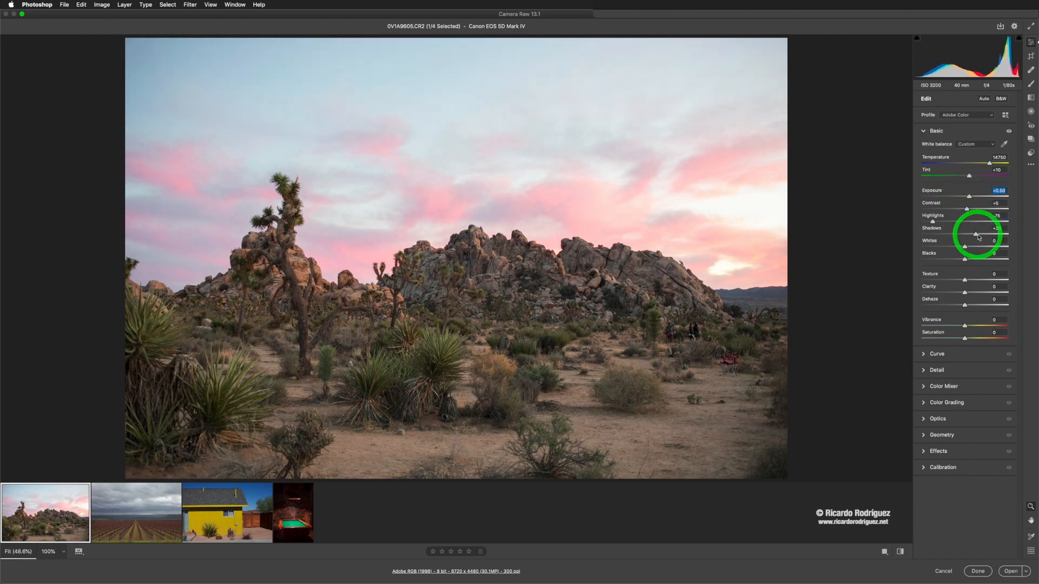
Step: Set Shadows to +55, Whites to -5 and Blacks to -1
drag(980, 235, 988, 233)
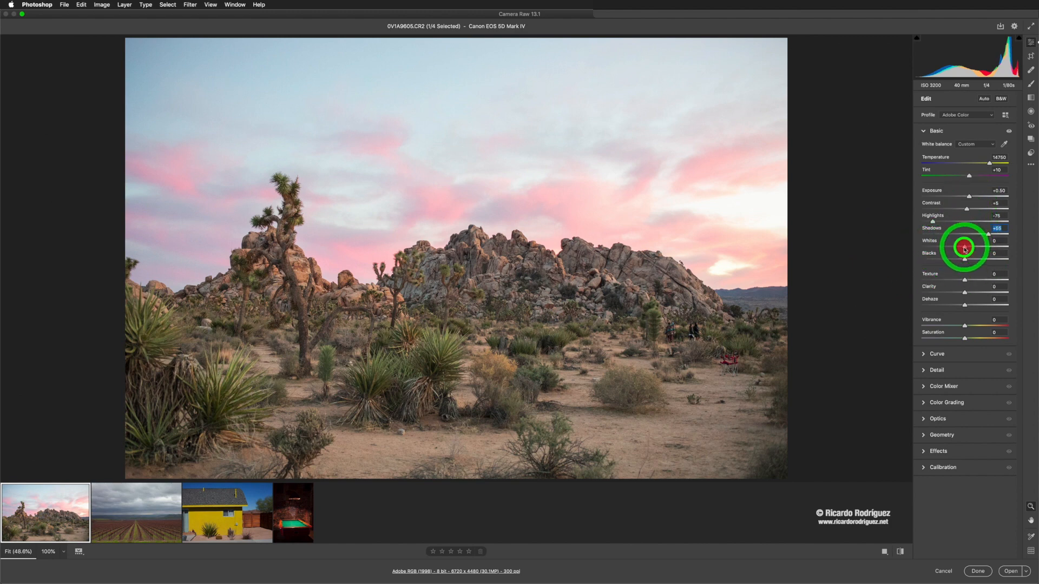
drag(966, 248, 962, 248)
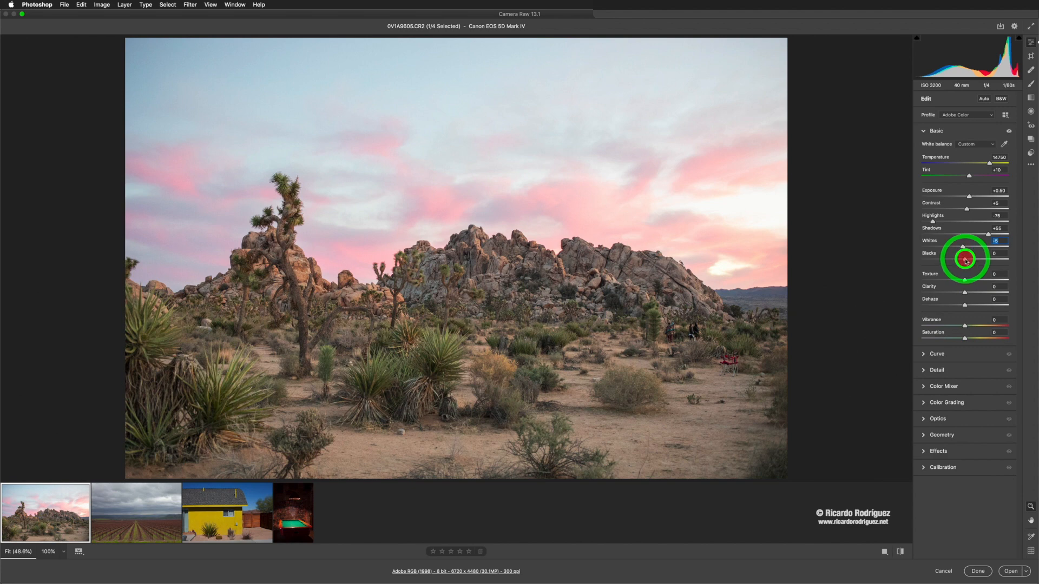
mouse_move(974, 262)
mouse_down()
mouse_move(1000, 266)
mouse_move(967, 265)
mouse_up()
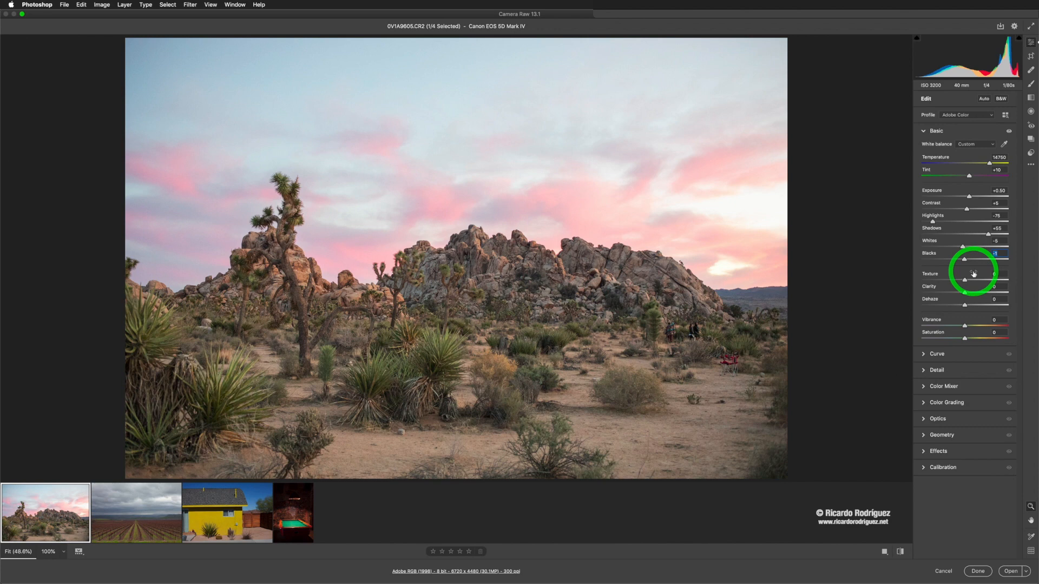
Step: Push Texture and Clarity to +100 to exaggerate the detail
drag(965, 280, 1019, 284)
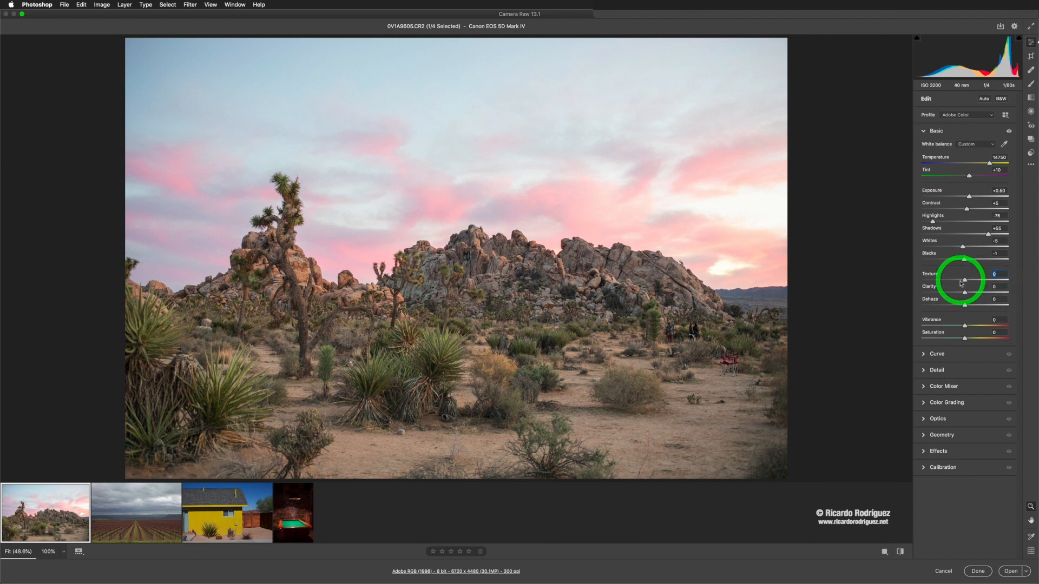
drag(965, 280, 1025, 285)
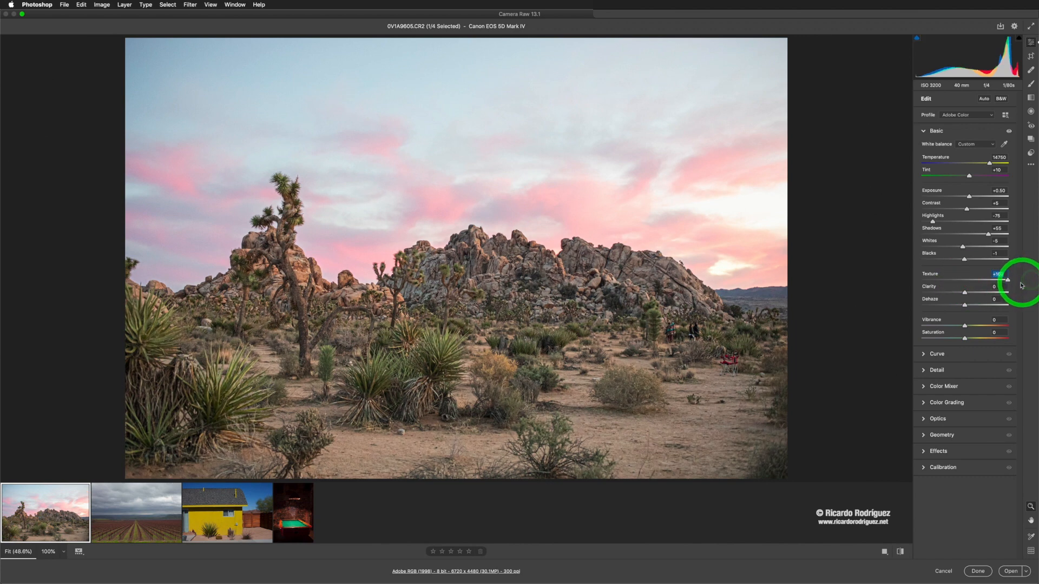
click(1008, 282)
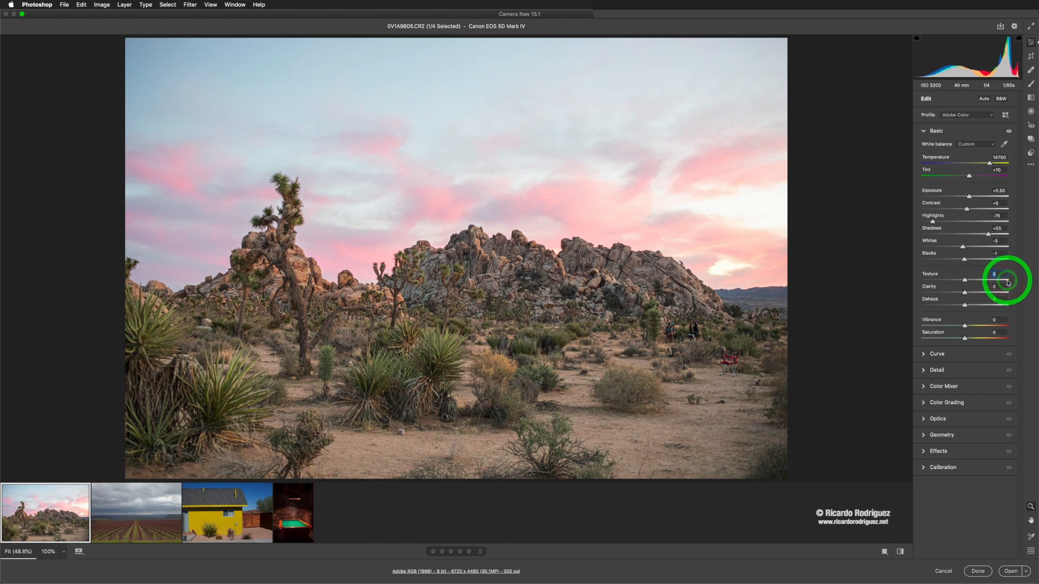
drag(966, 279, 1008, 278)
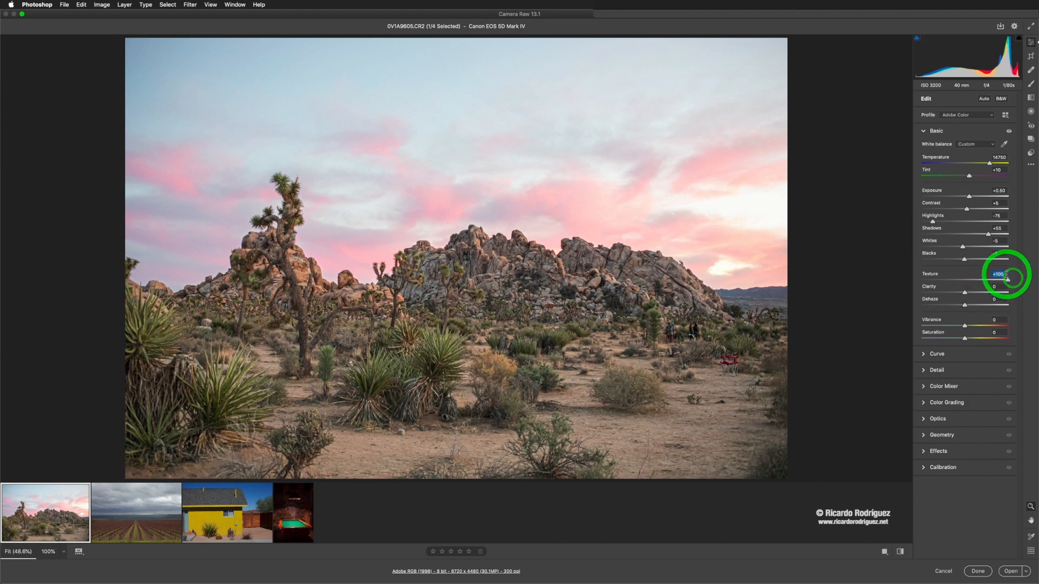
click(982, 275)
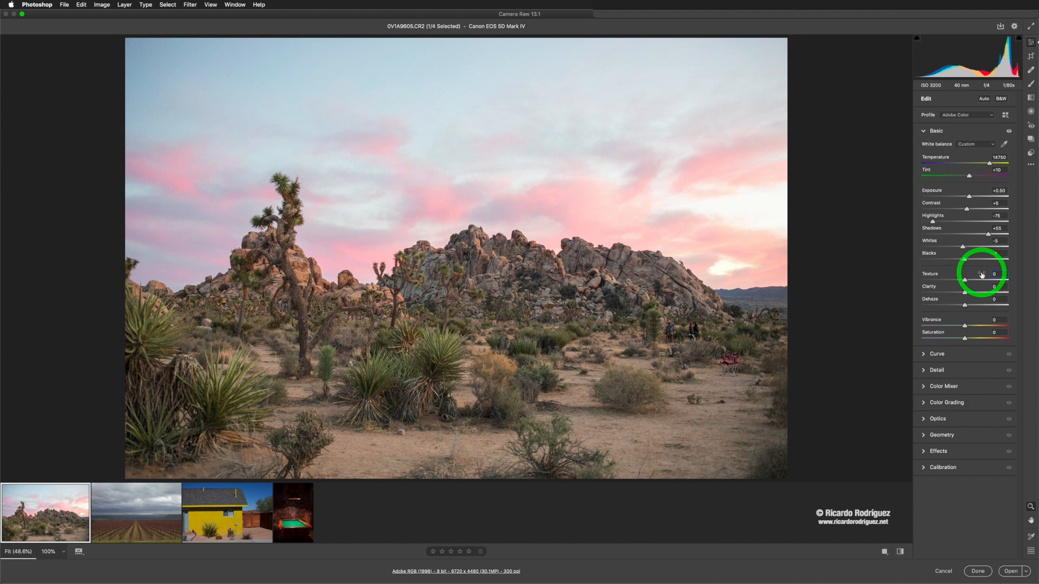
drag(965, 281, 1009, 284)
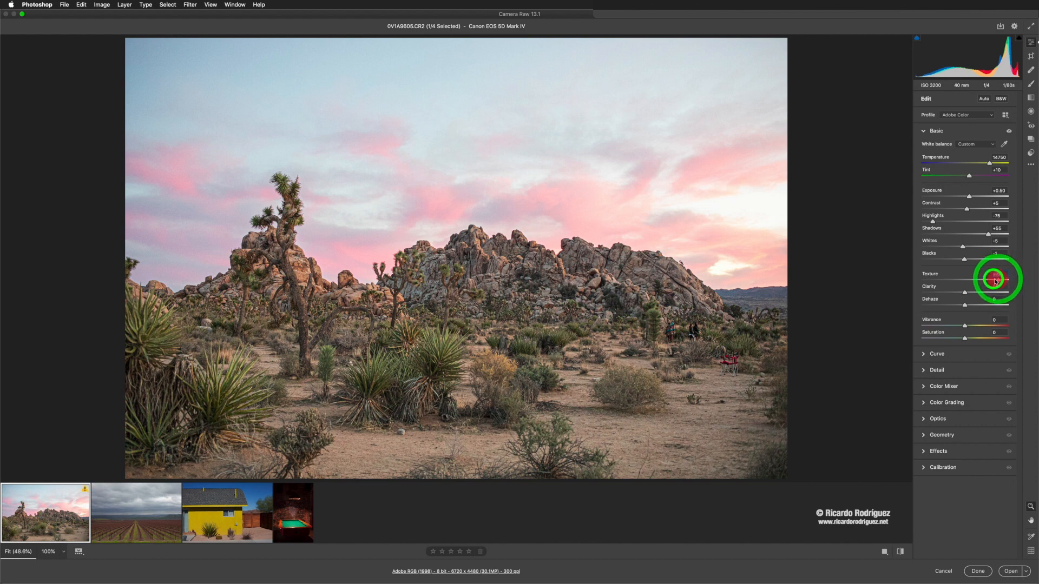
click(1010, 281)
drag(1010, 281, 974, 306)
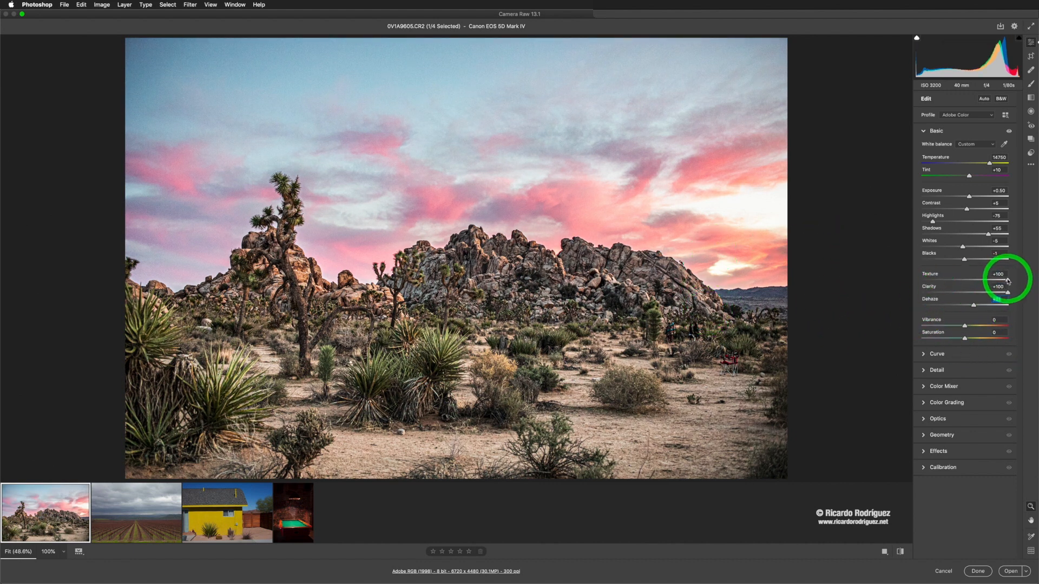
Step: Experiment with Dehaze and Texture, then reset Texture, Clarity and Dehaze to 0
drag(1007, 282, 984, 280)
double_click(1007, 293)
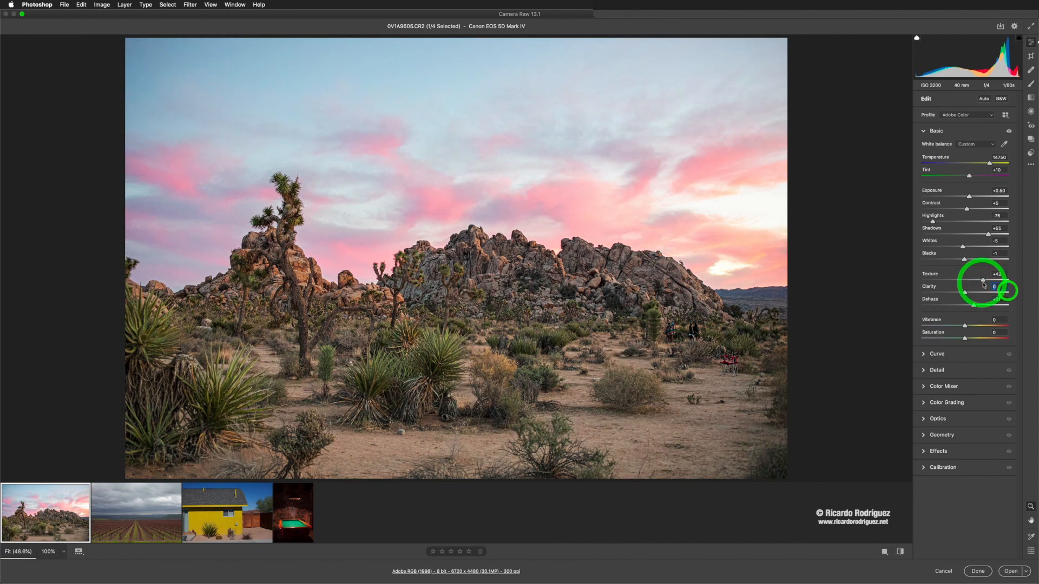
double_click(985, 281)
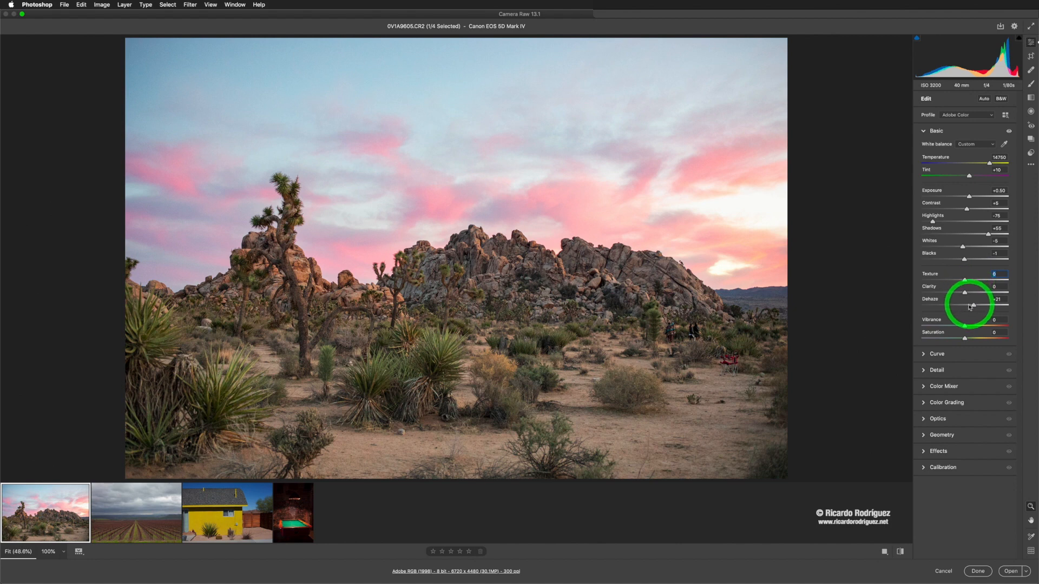
drag(972, 307, 964, 295)
click(970, 308)
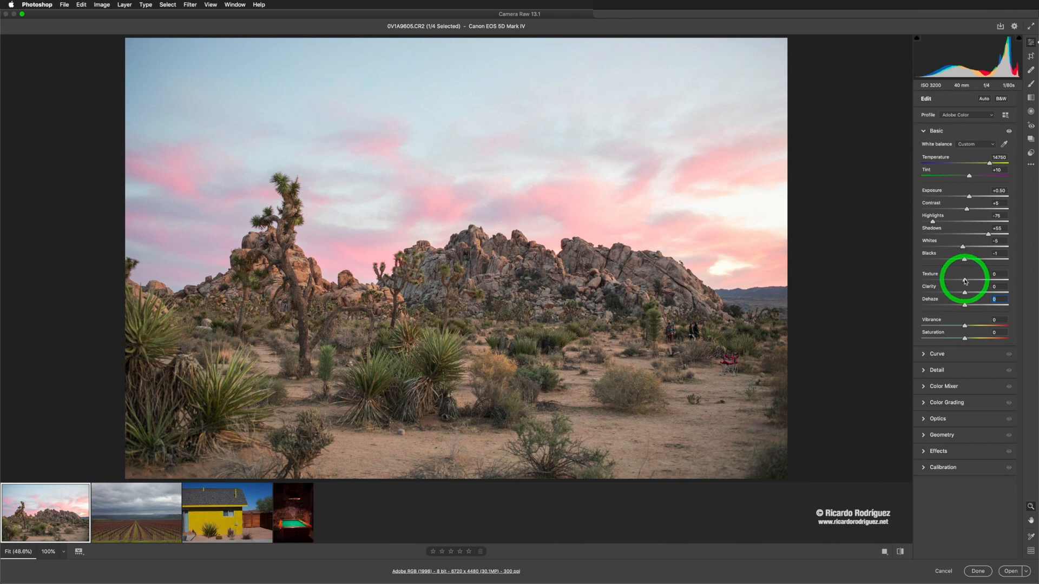
drag(982, 281, 994, 282)
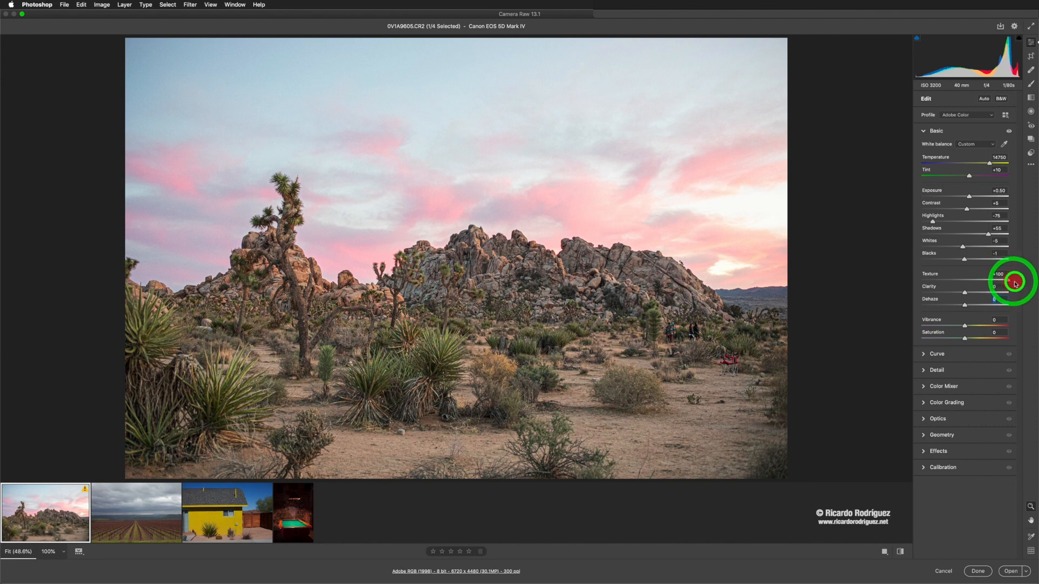
drag(992, 284, 968, 289)
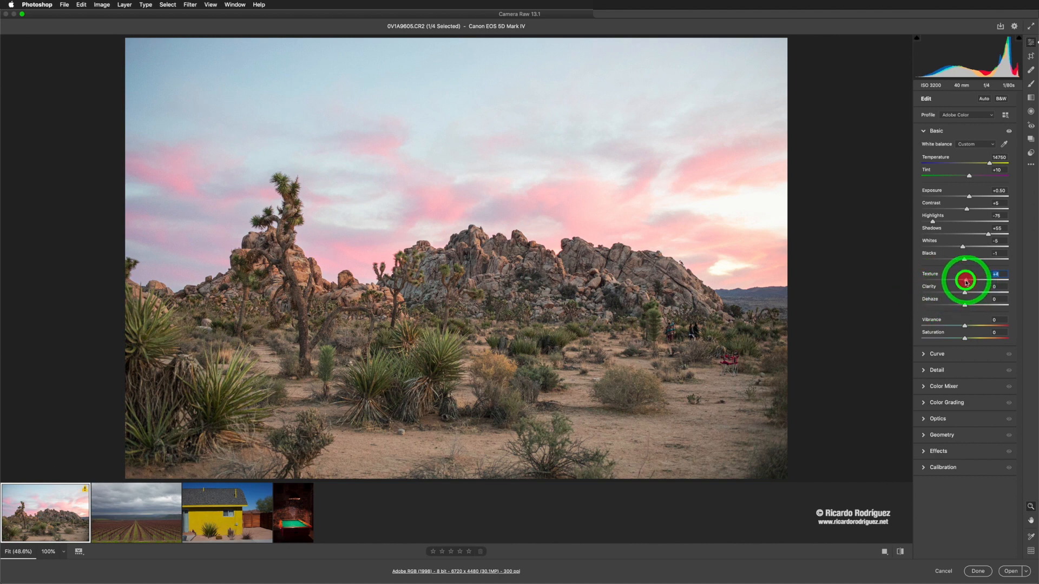
mouse_move(967, 281)
mouse_down()
mouse_move(976, 280)
mouse_move(965, 281)
mouse_up()
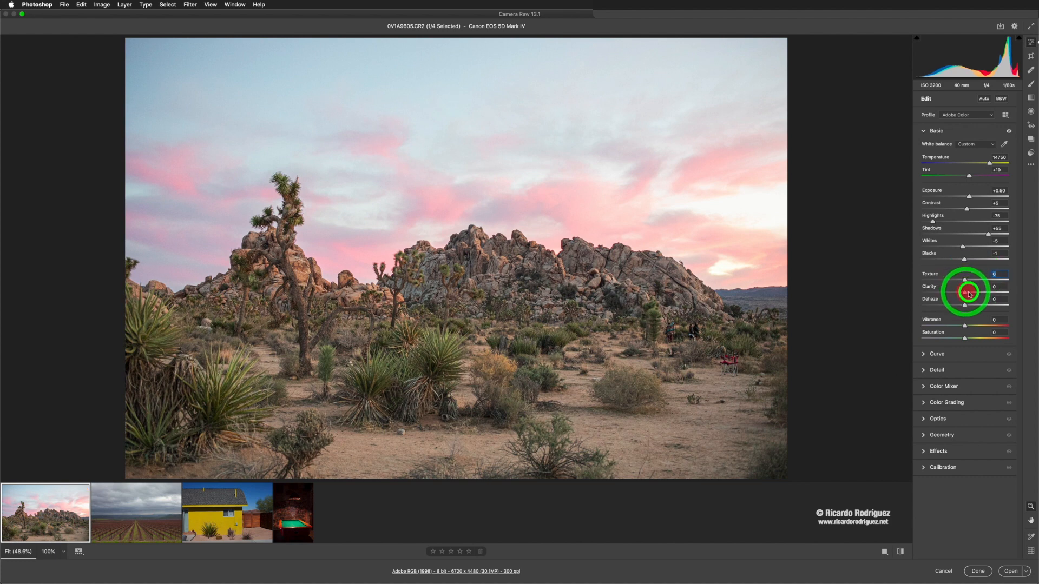
Step: Set Clarity to +8 and Dehaze to +2, and add a small amount of Texture
mouse_move(968, 294)
mouse_down()
mouse_move(985, 293)
mouse_move(941, 292)
mouse_move(980, 293)
mouse_move(969, 293)
mouse_up()
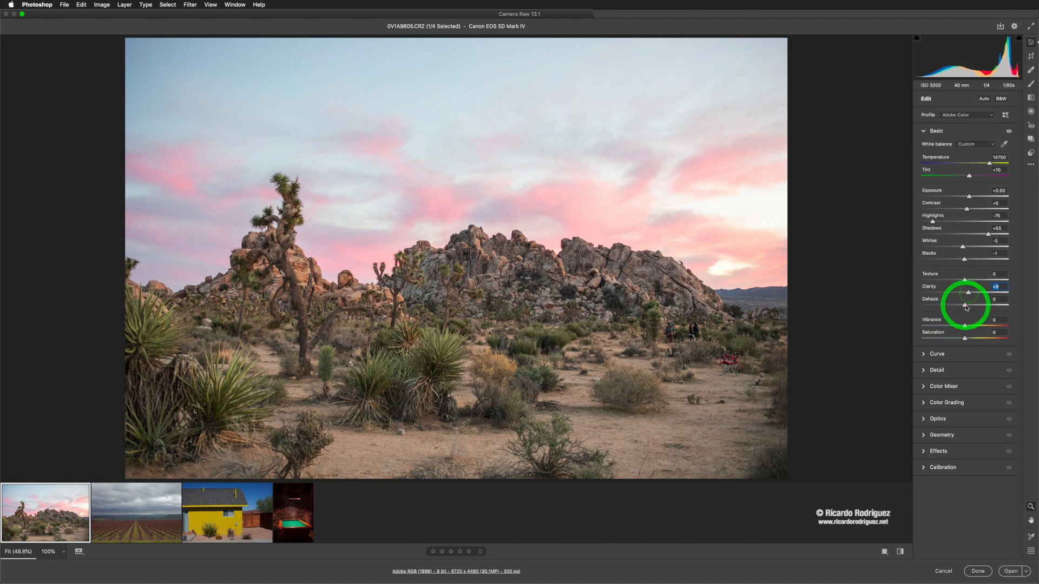
drag(966, 307, 968, 307)
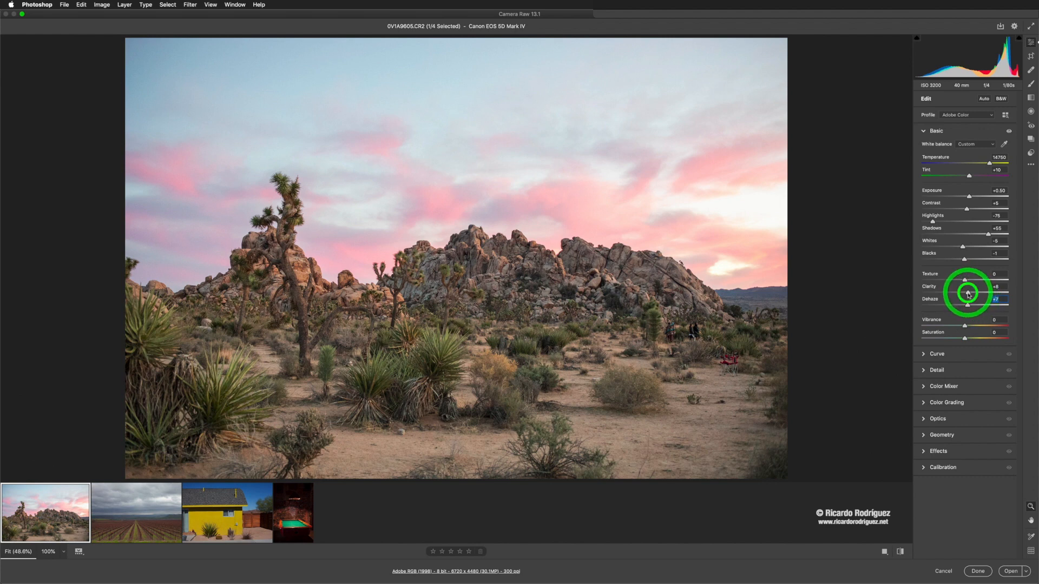
drag(968, 294, 965, 295)
mouse_move(976, 295)
mouse_down()
mouse_move(1035, 305)
mouse_move(966, 300)
mouse_up()
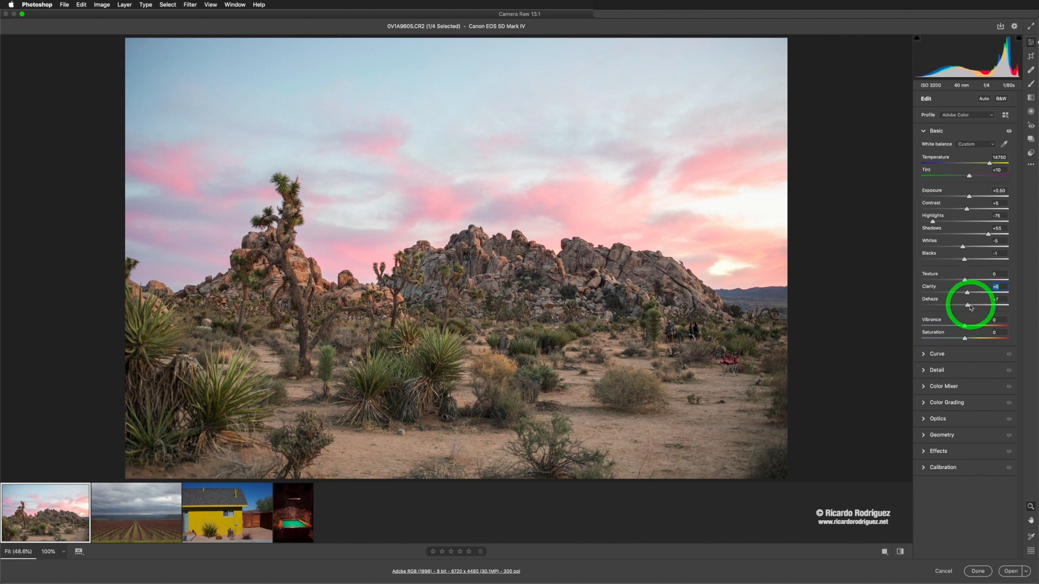
drag(968, 308, 986, 283)
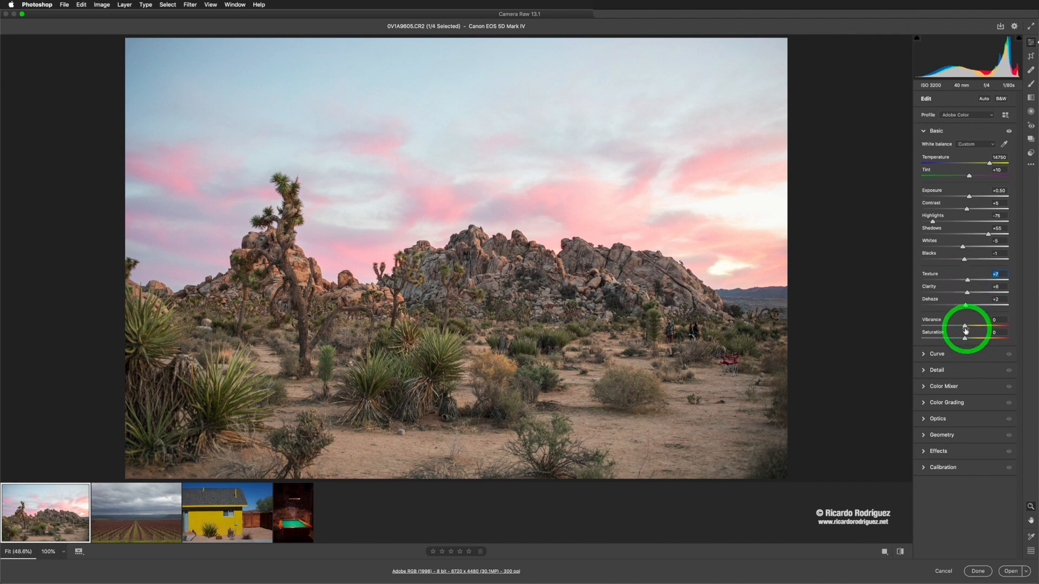
Step: Set Vibrance to +31 and reset Saturation to 0 after testing extreme saturation values
drag(965, 326, 990, 327)
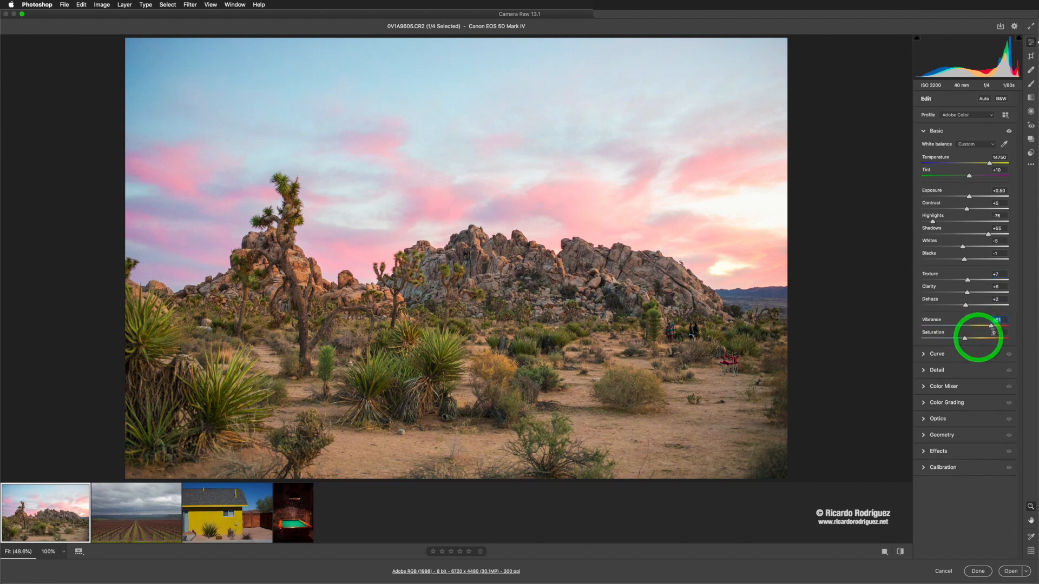
mouse_move(988, 330)
mouse_down()
mouse_move(972, 329)
mouse_move(1001, 339)
mouse_up()
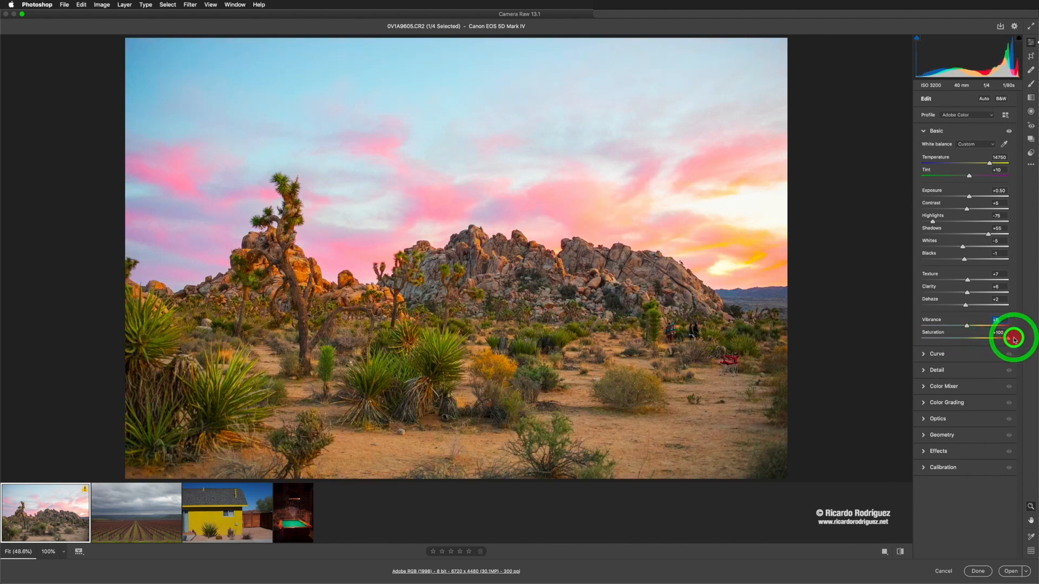
drag(1014, 340, 978, 326)
double_click(967, 338)
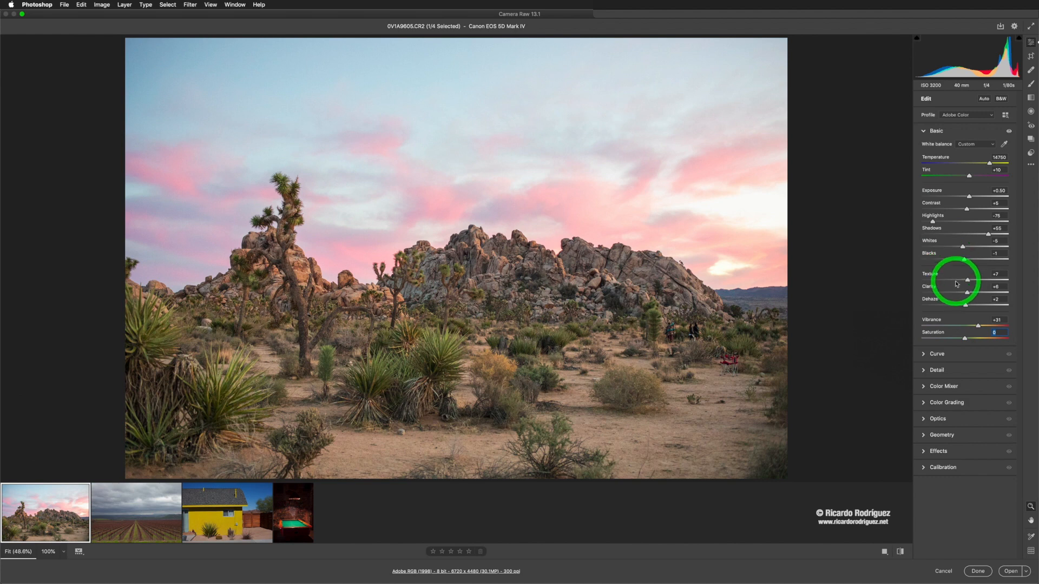
key(super+shift+p)
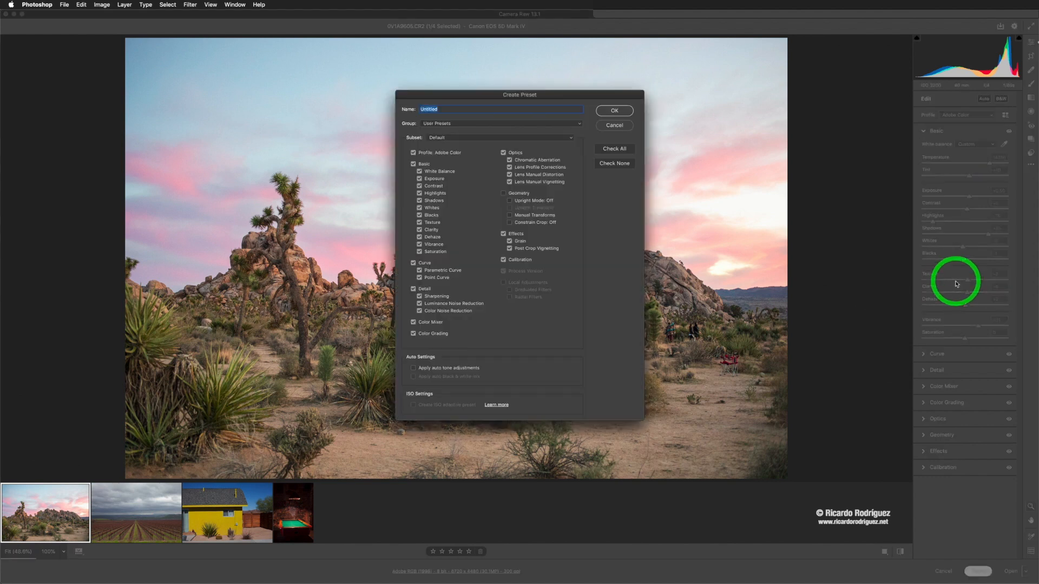
click(622, 125)
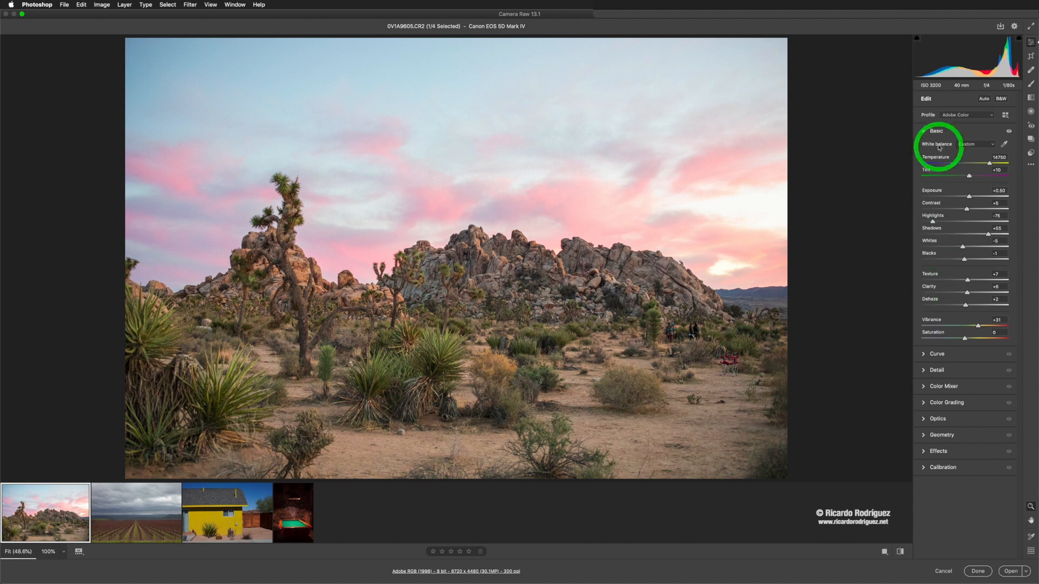
click(923, 131)
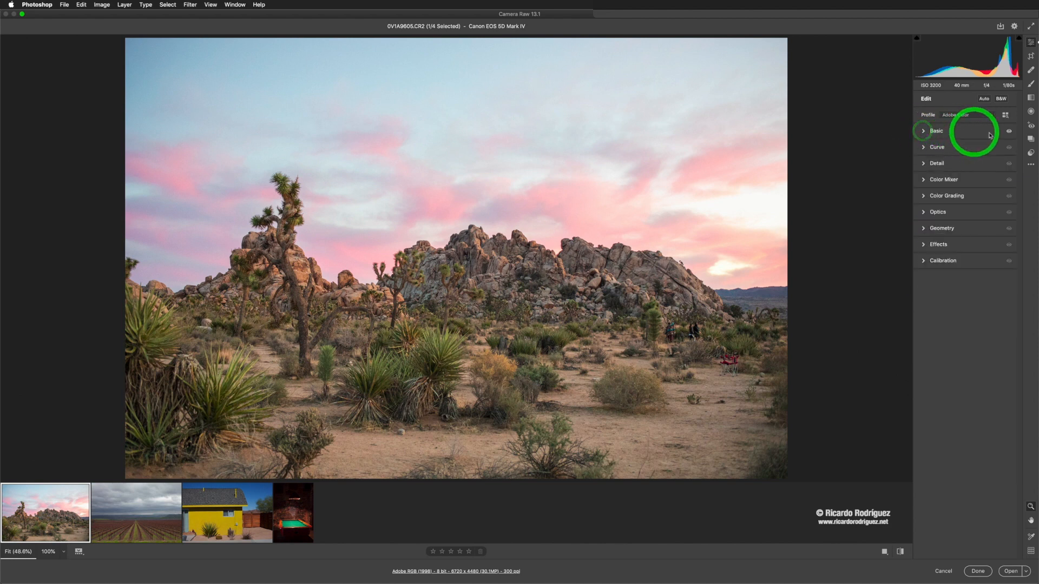
click(925, 132)
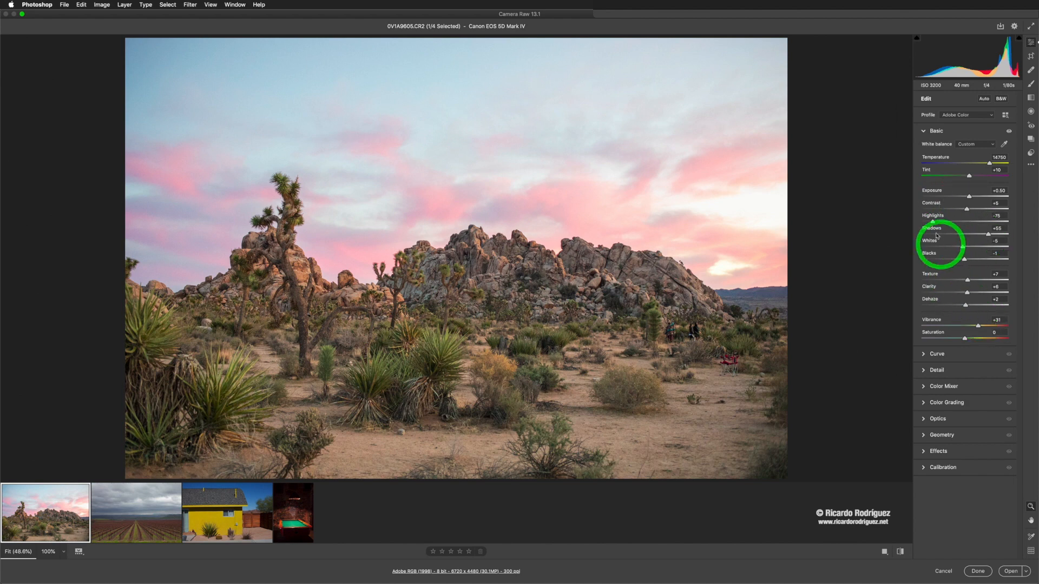
Step: Open the Curve panel and lower the parametric Highlights to -57, nudging Lights slightly
click(929, 354)
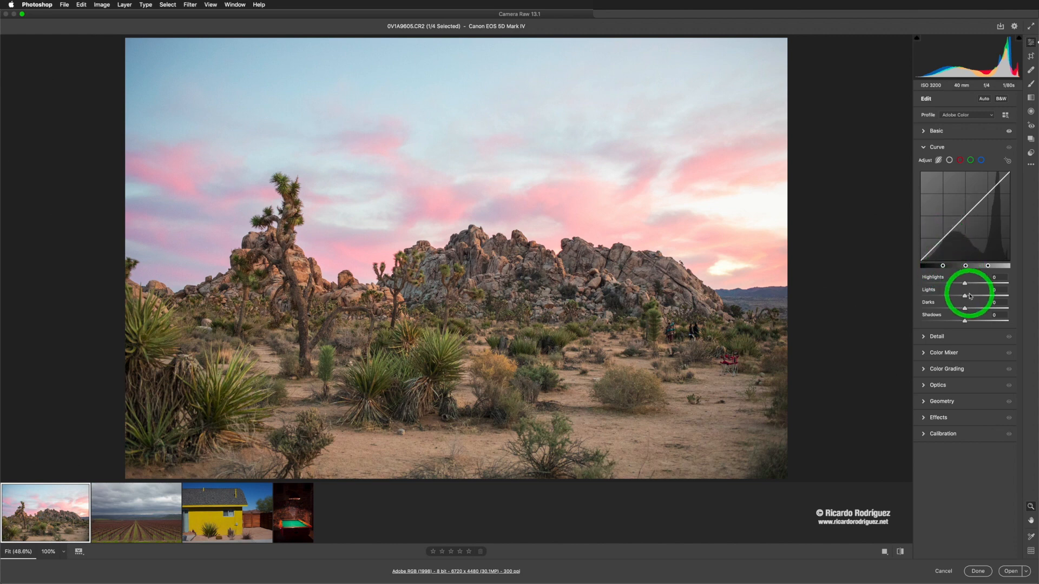
mouse_move(964, 284)
mouse_down()
mouse_move(935, 283)
mouse_move(952, 281)
mouse_up()
drag(949, 281, 967, 295)
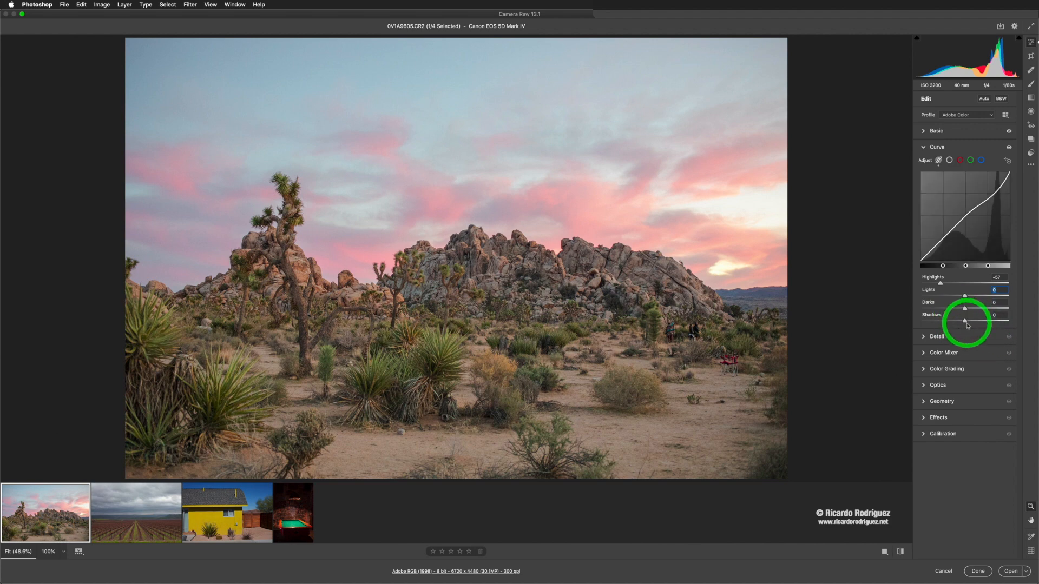
mouse_move(940, 285)
mouse_down()
mouse_move(930, 281)
mouse_move(941, 284)
mouse_up()
Step: Open the Detail panel and adjust Sharpening to about 102, previewing its effect in grayscale
click(935, 336)
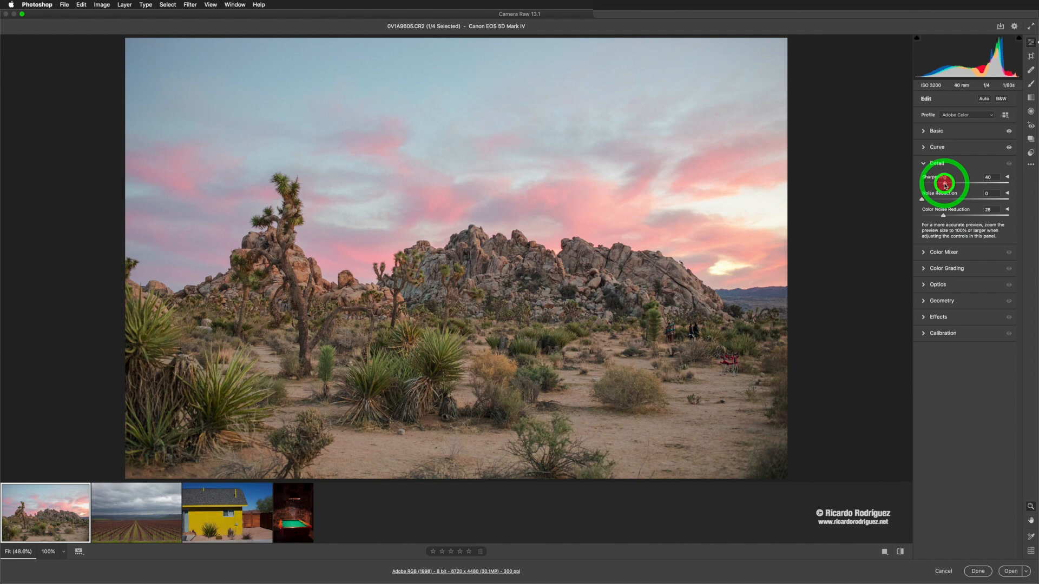
mouse_move(944, 185)
mouse_down()
mouse_move(957, 186)
mouse_move(949, 185)
mouse_up()
key(alt)
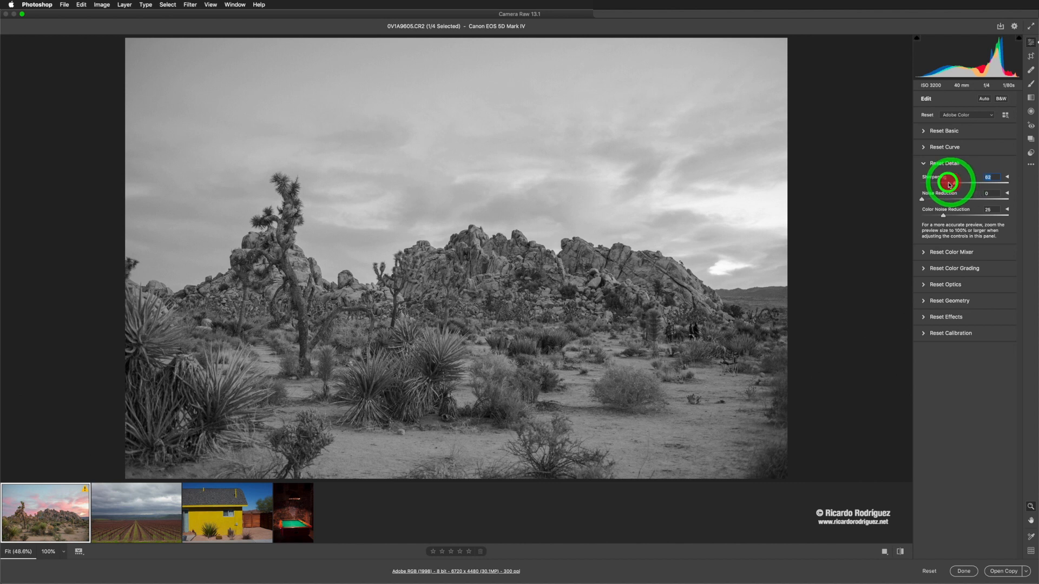
drag(949, 185, 960, 185)
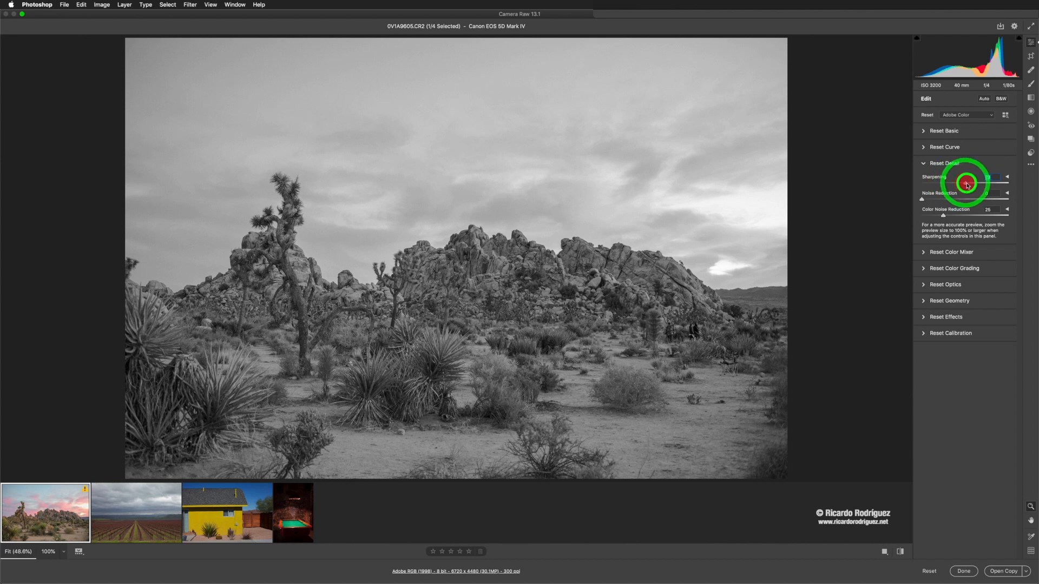
drag(967, 185, 991, 185)
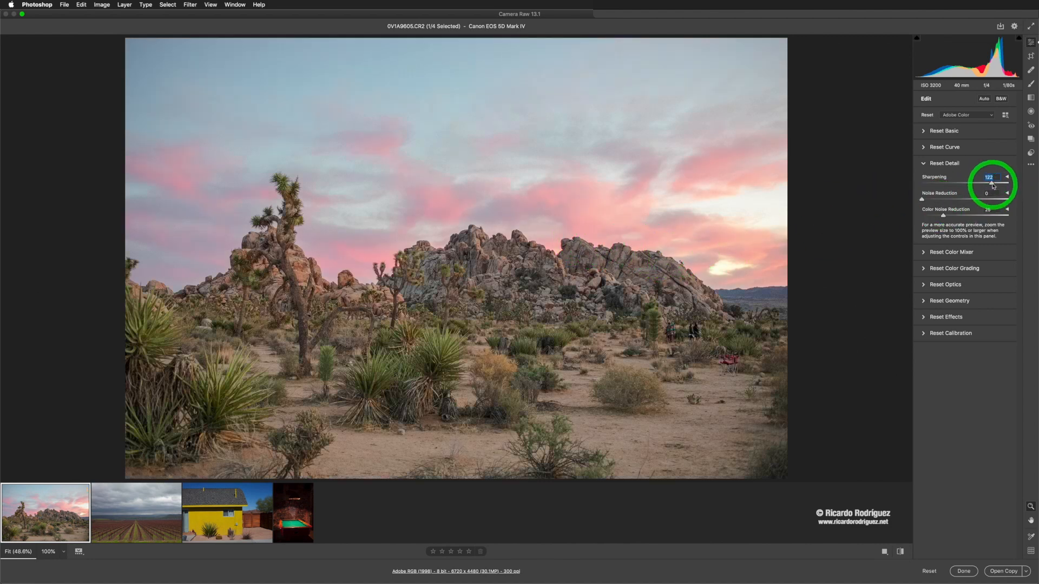
drag(992, 185, 976, 184)
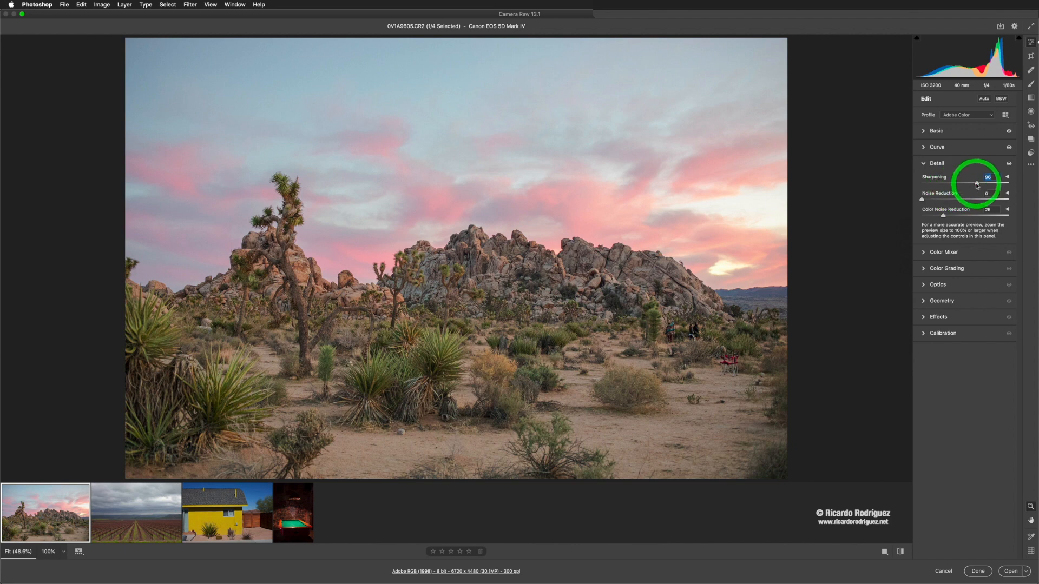
mouse_move(977, 184)
mouse_down()
mouse_move(965, 186)
mouse_move(981, 187)
mouse_up()
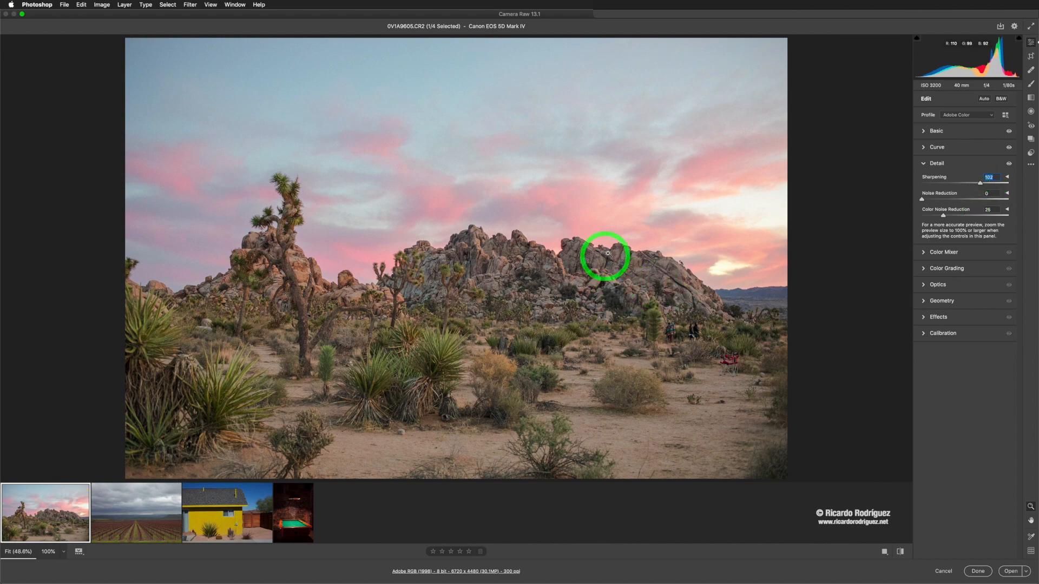
Step: Zoom into the rock formation and lower Sharpening to 58
drag(610, 251, 719, 294)
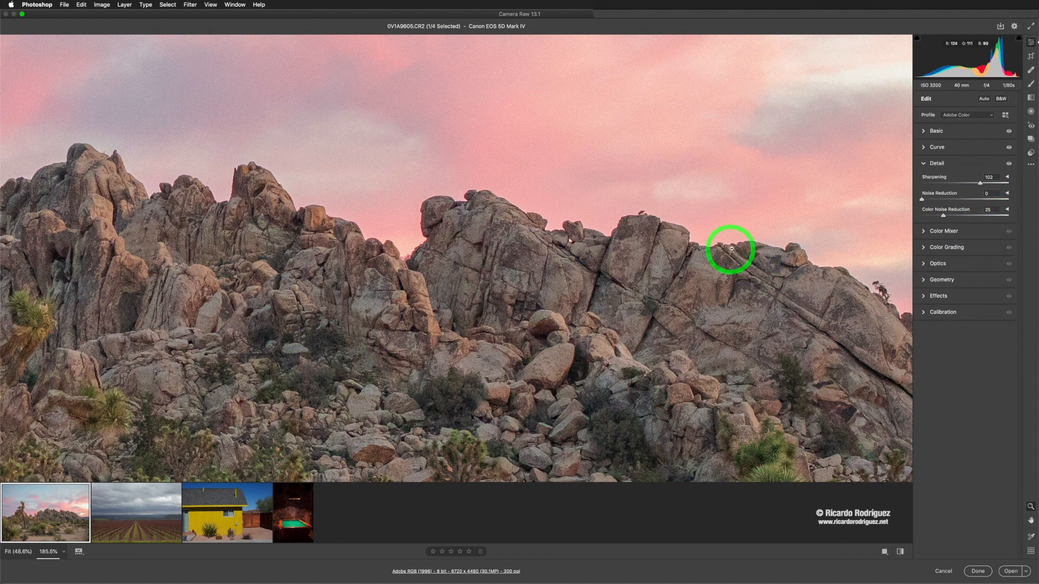
click(980, 183)
drag(1005, 186, 1023, 213)
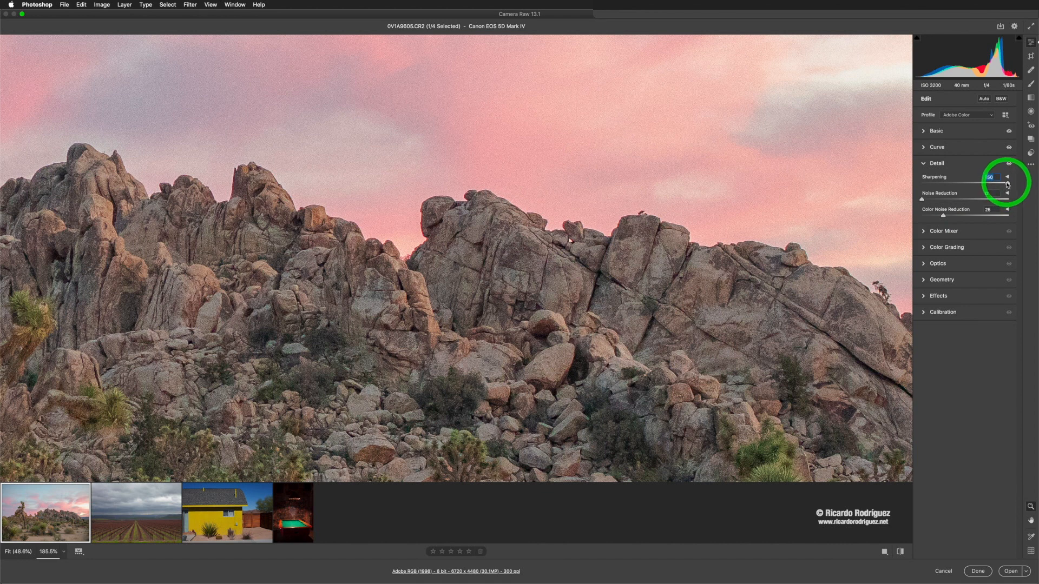
drag(1004, 184, 955, 186)
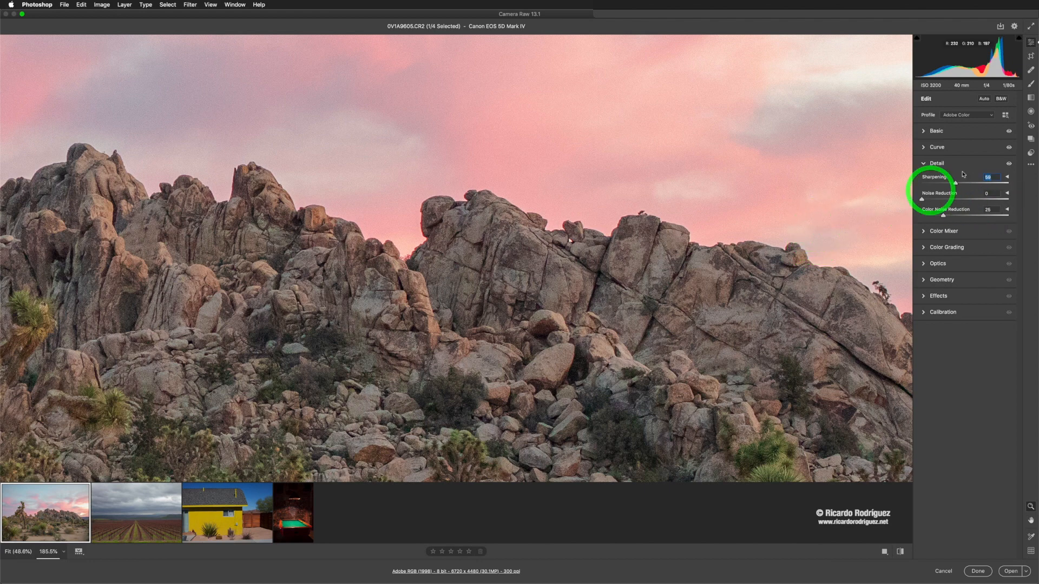
Step: Expand the sharpening options and set Masking to 27
click(1008, 177)
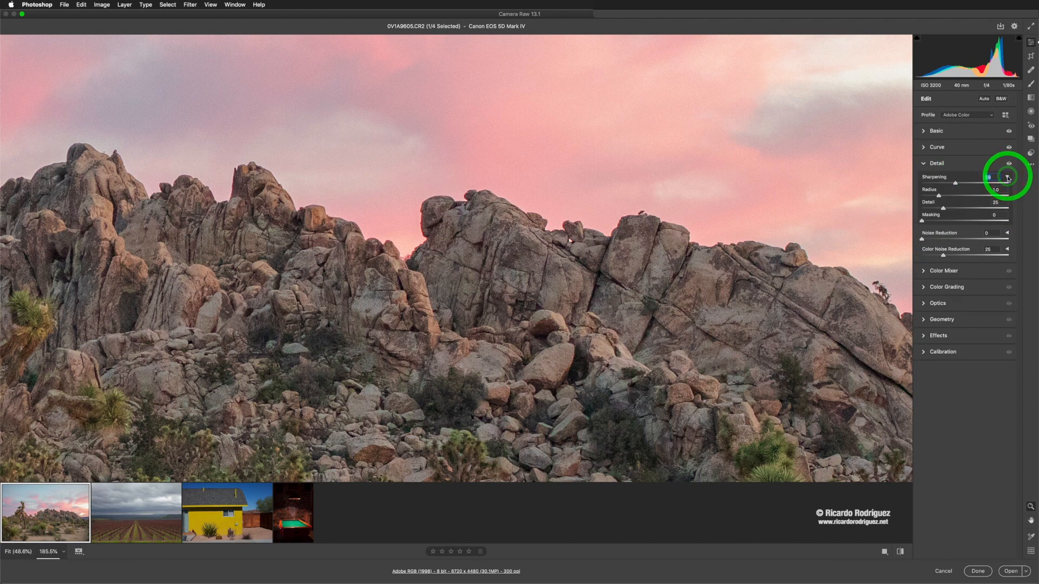
click(1008, 178)
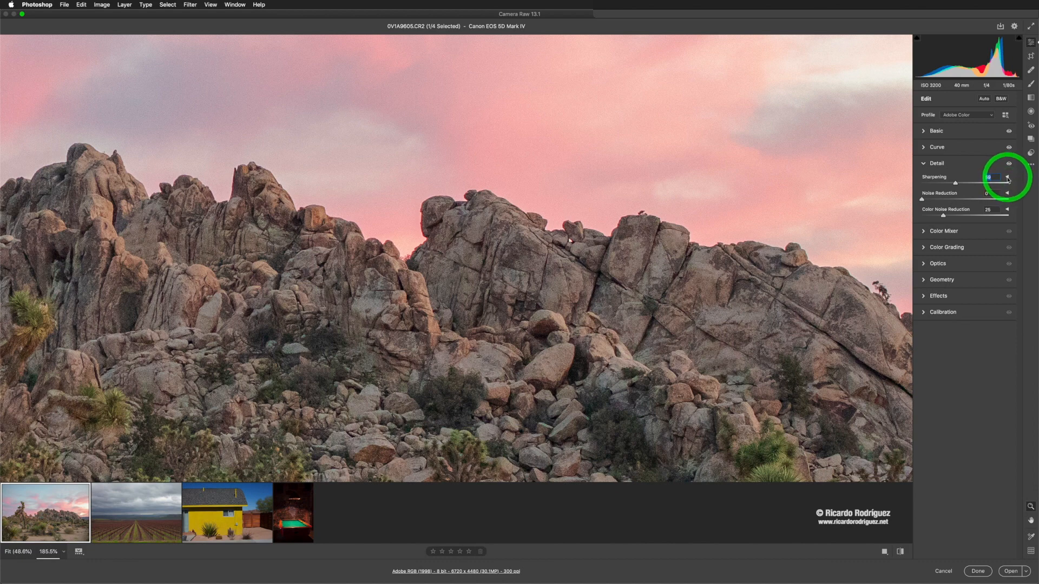
click(1008, 178)
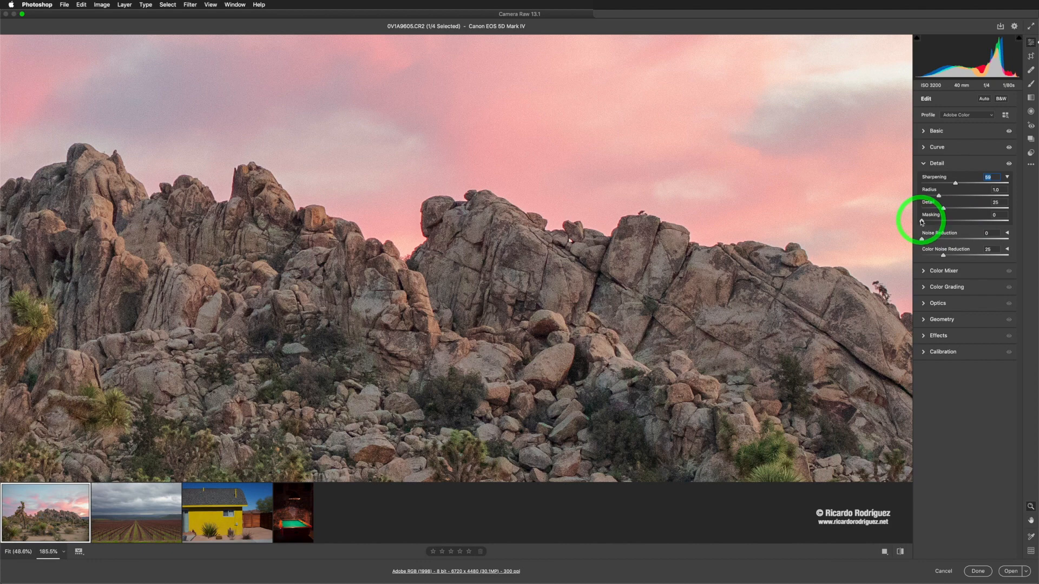
drag(922, 221, 944, 221)
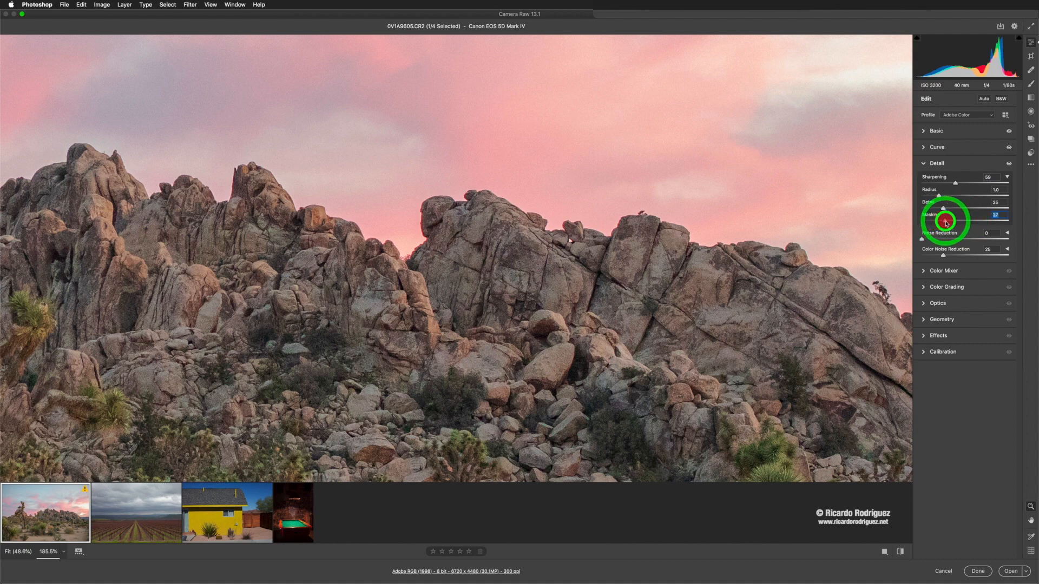
click(1007, 177)
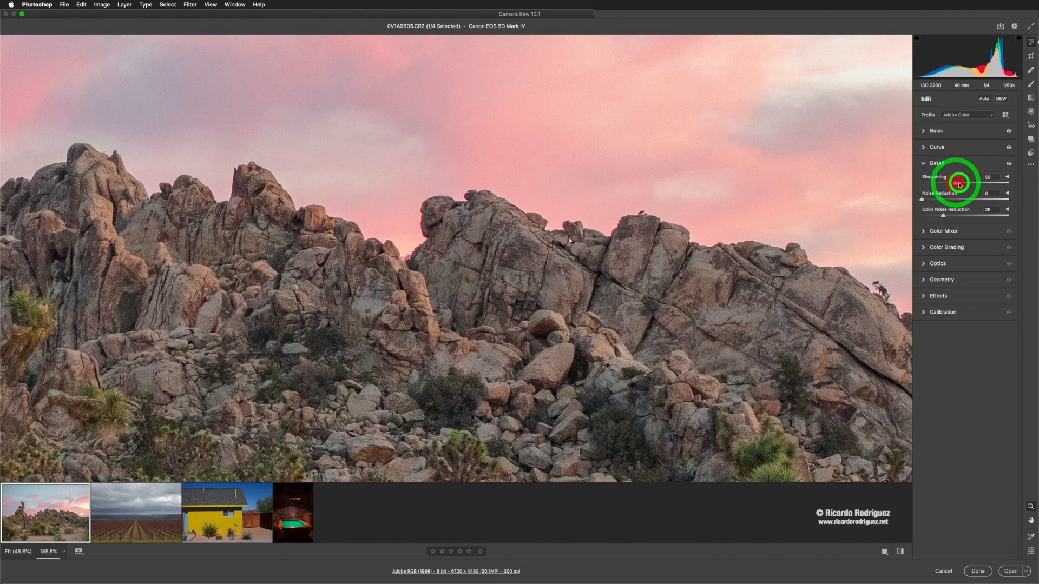
Step: Raise Sharpening to 101 and reduce Masking to 3 in the expanded sharpening options
drag(960, 185, 979, 184)
click(1007, 178)
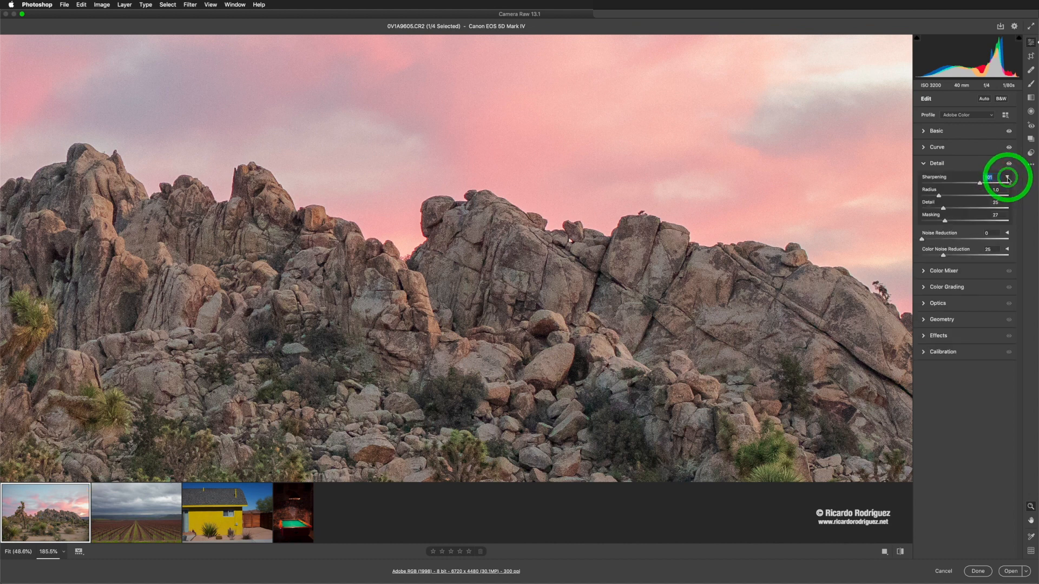
mouse_move(944, 221)
mouse_down()
mouse_move(935, 220)
mouse_move(967, 223)
mouse_move(926, 221)
mouse_up()
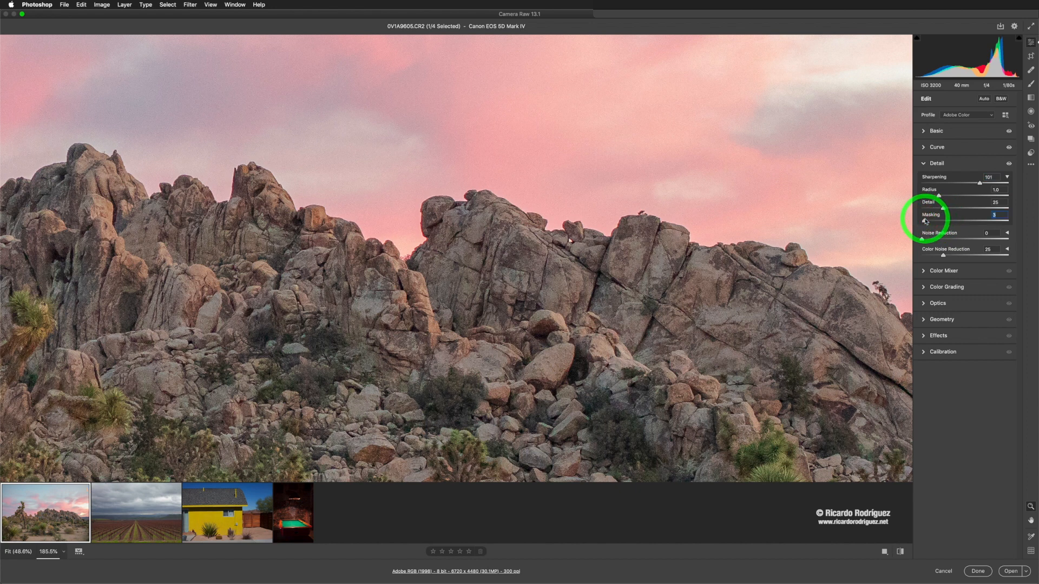
Step: Fit the image in view and raise Masking to 93 while previewing the sharpening mask
key(super+0)
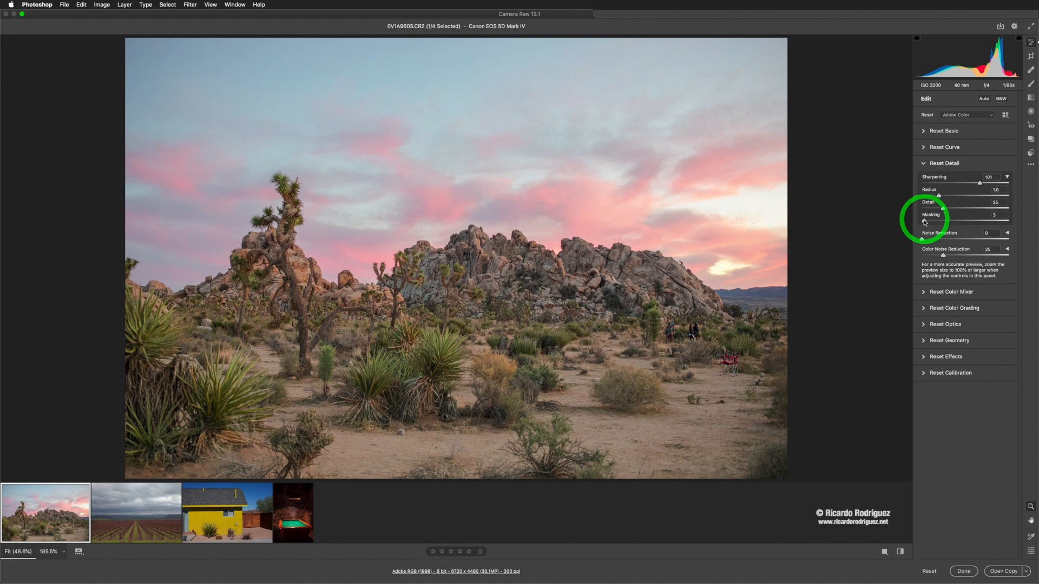
alt+click(924, 221)
drag(925, 221, 942, 221)
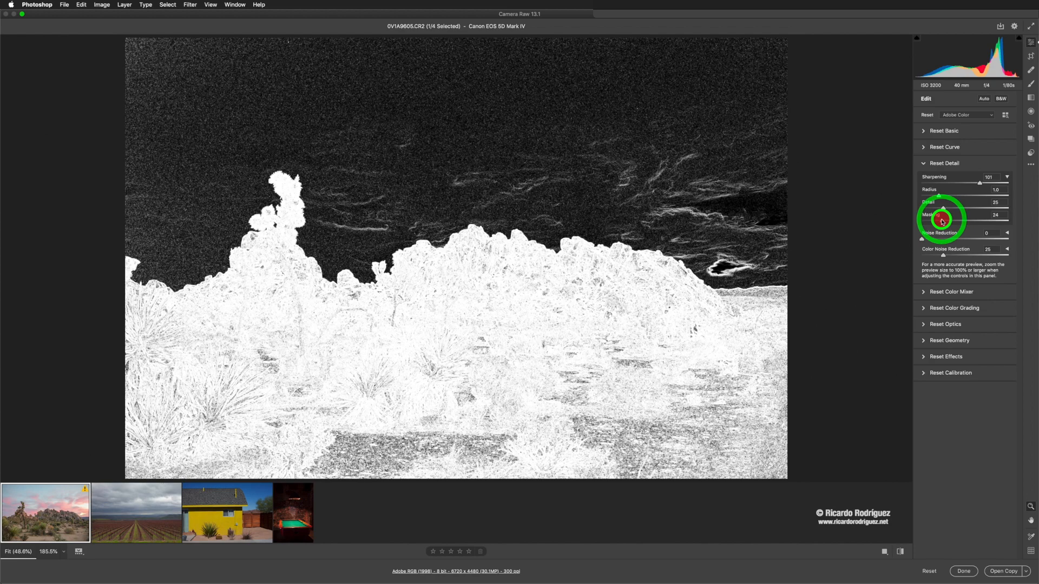
drag(942, 222, 970, 221)
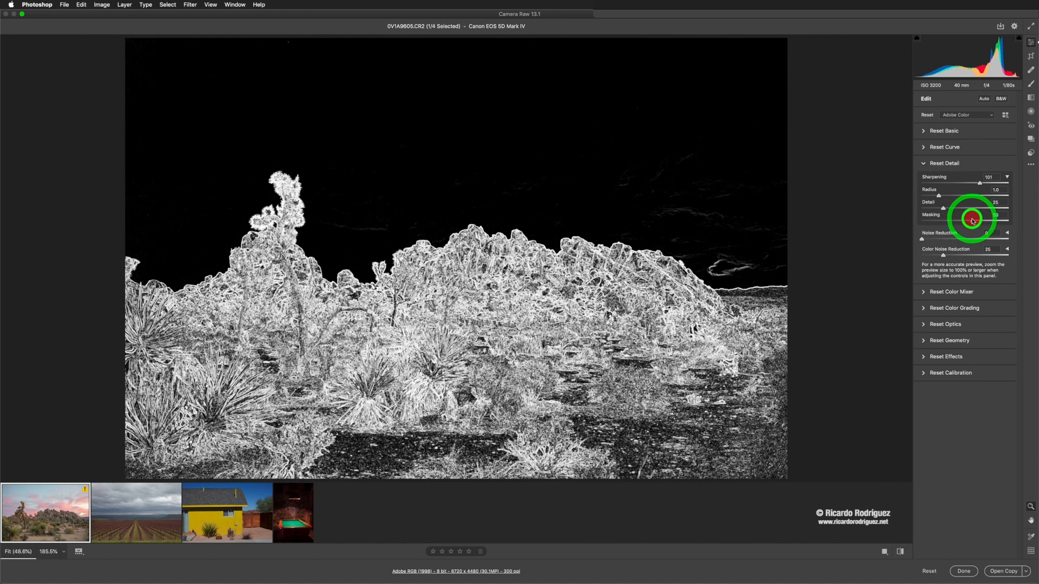
drag(973, 221, 984, 221)
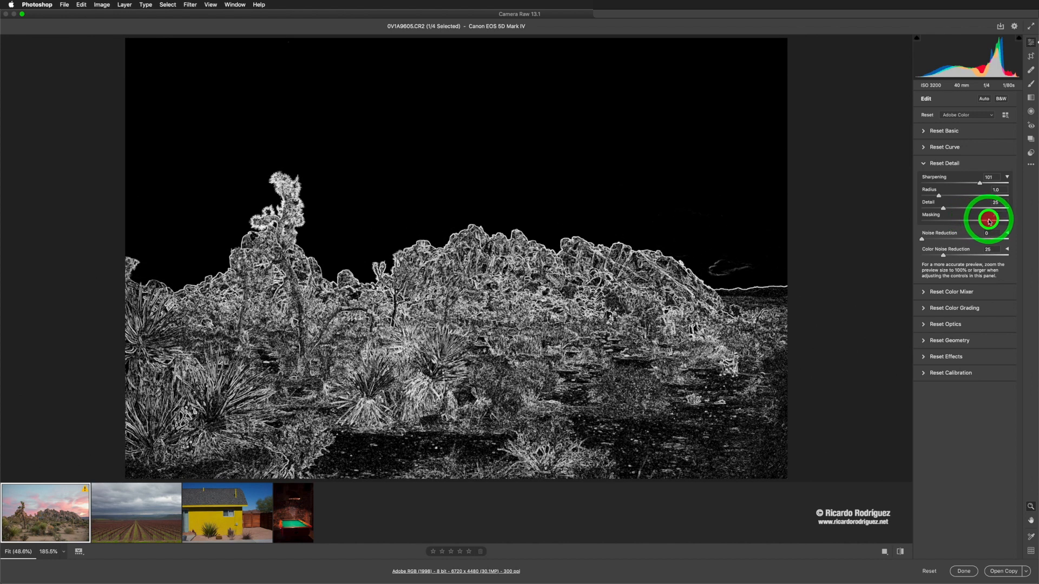
drag(991, 221, 993, 222)
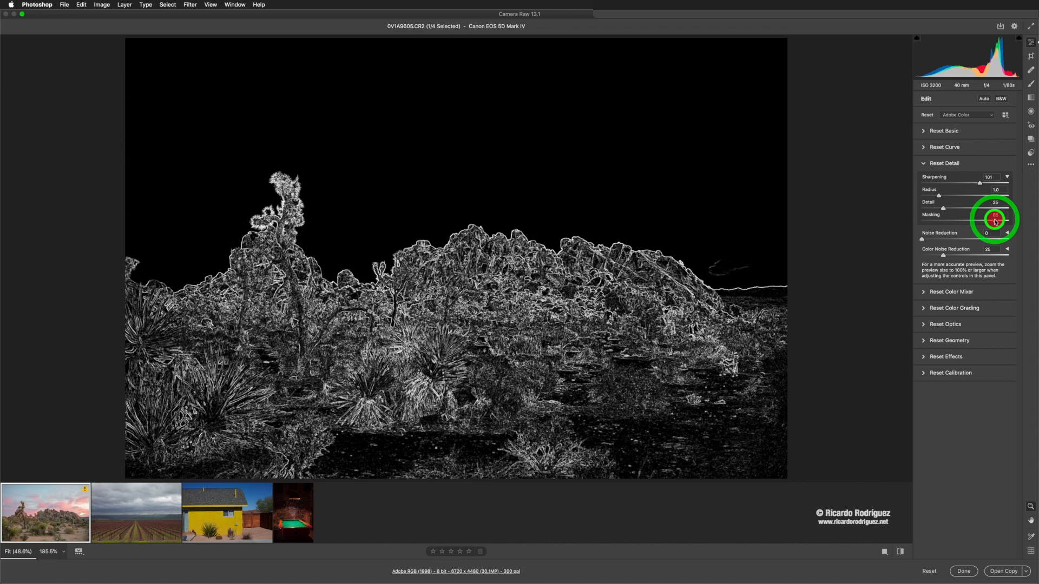
drag(998, 222, 1011, 222)
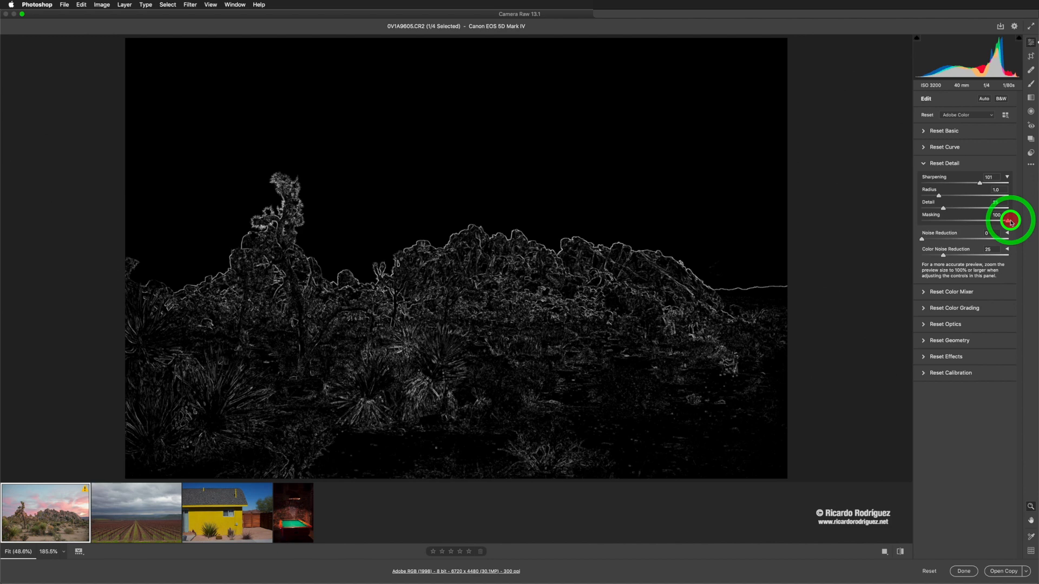
drag(1010, 222, 1003, 222)
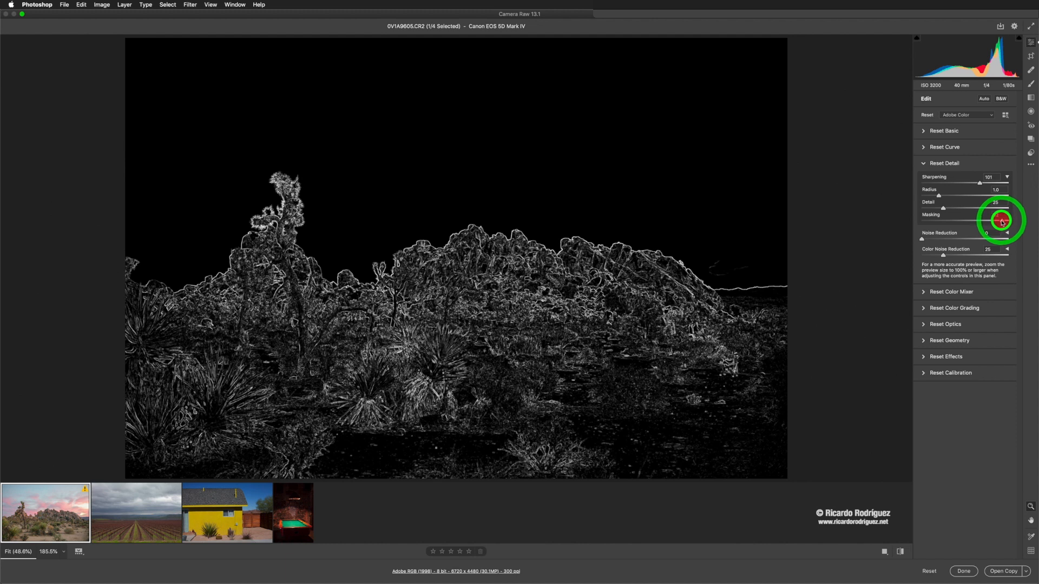
drag(1002, 222, 1002, 222)
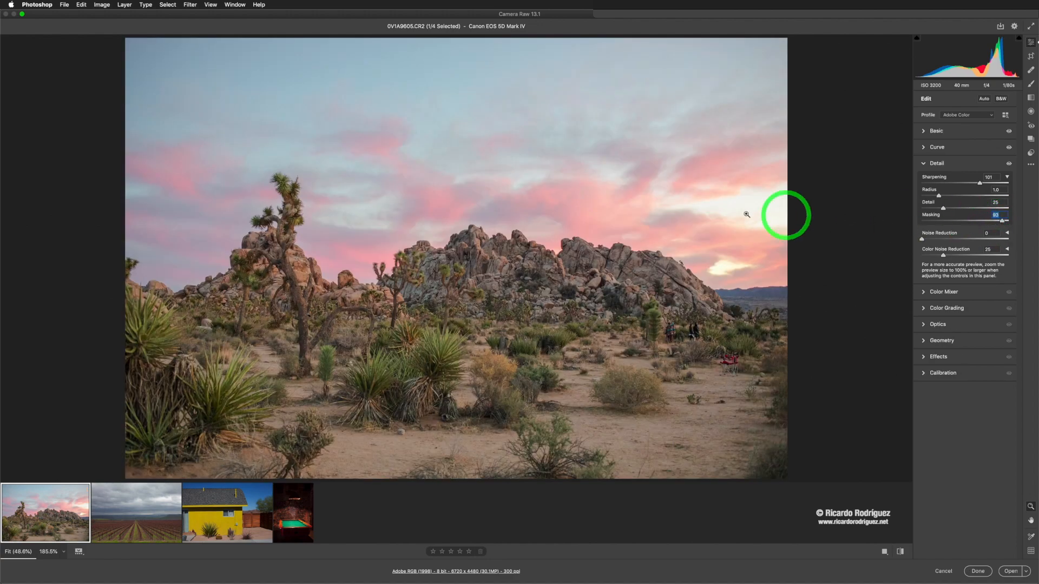
Step: Zoom into the rocks and compare the before and after versions side by side
drag(538, 181, 401, 88)
key(space)
drag(442, 133, 362, 116)
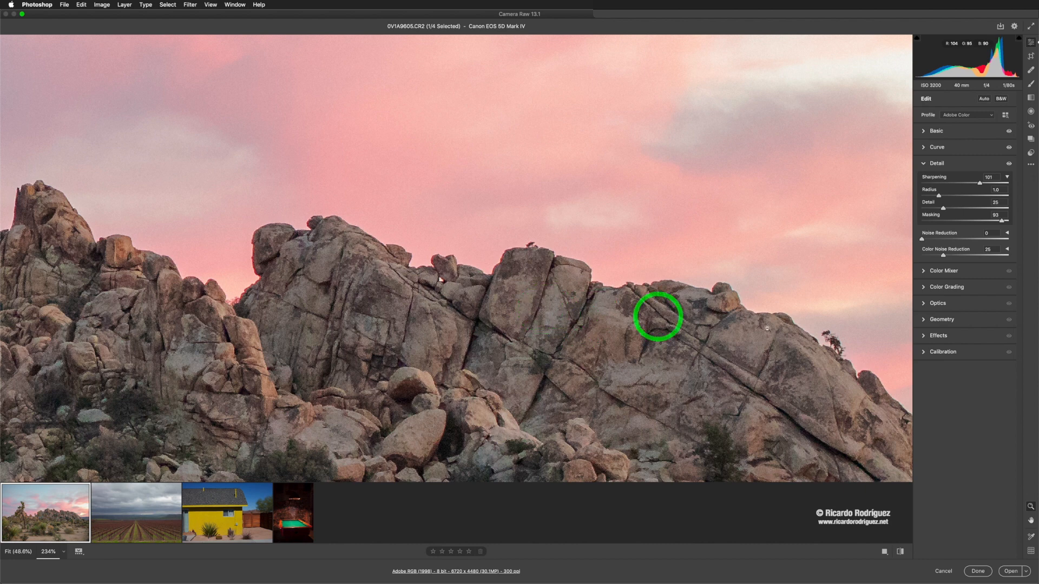
click(885, 553)
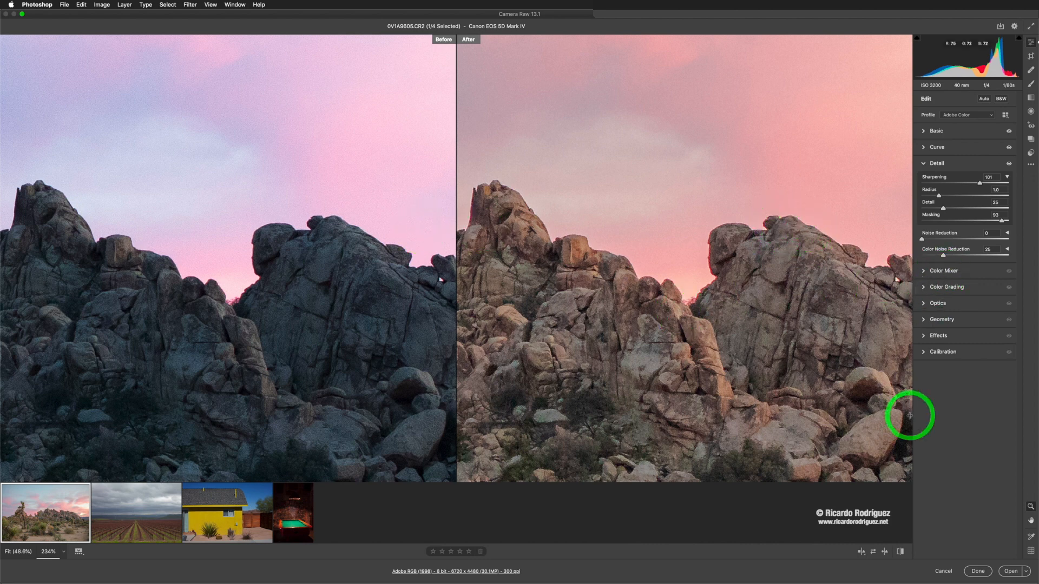
Step: Compare the before and after versions, swapping settings and cycling through the before/after view layouts back to single view
click(900, 552)
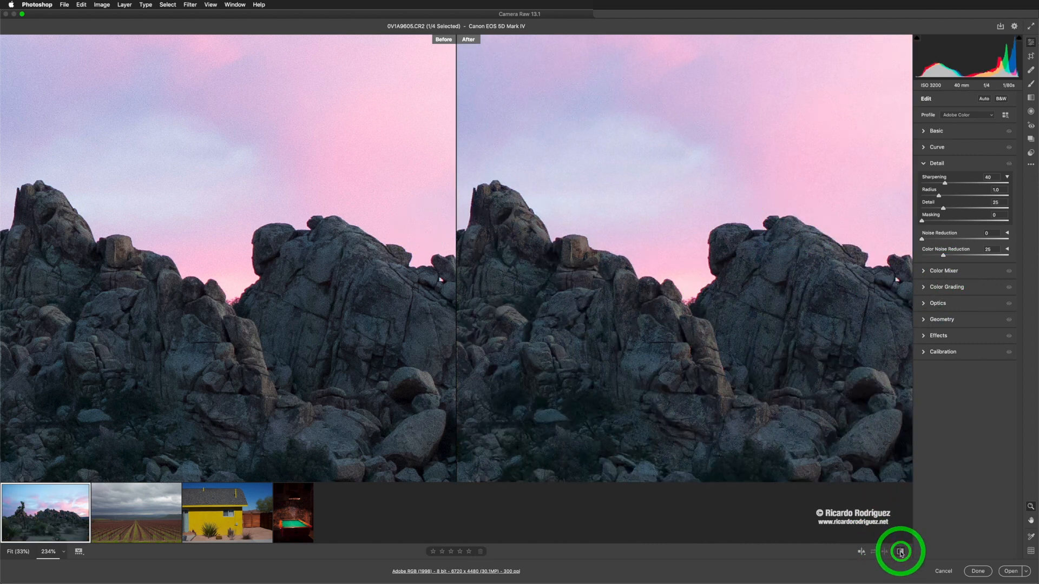
click(900, 552)
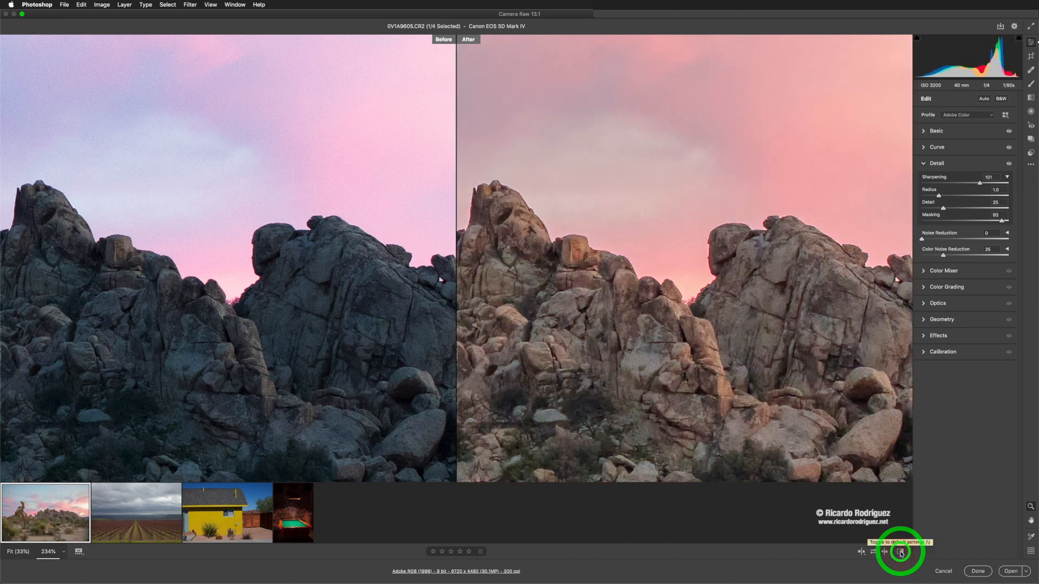
click(862, 552)
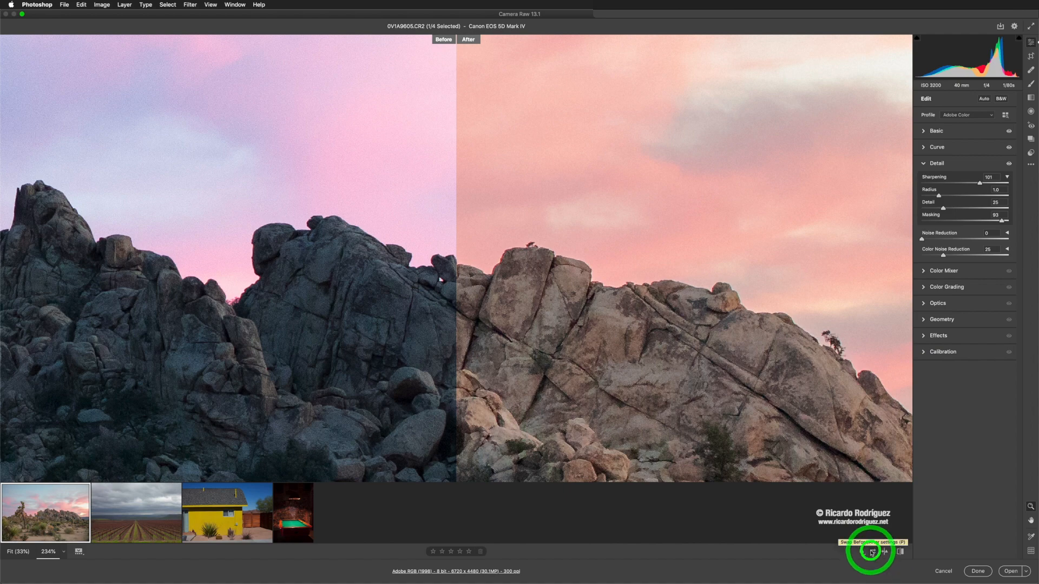
click(872, 551)
click(872, 552)
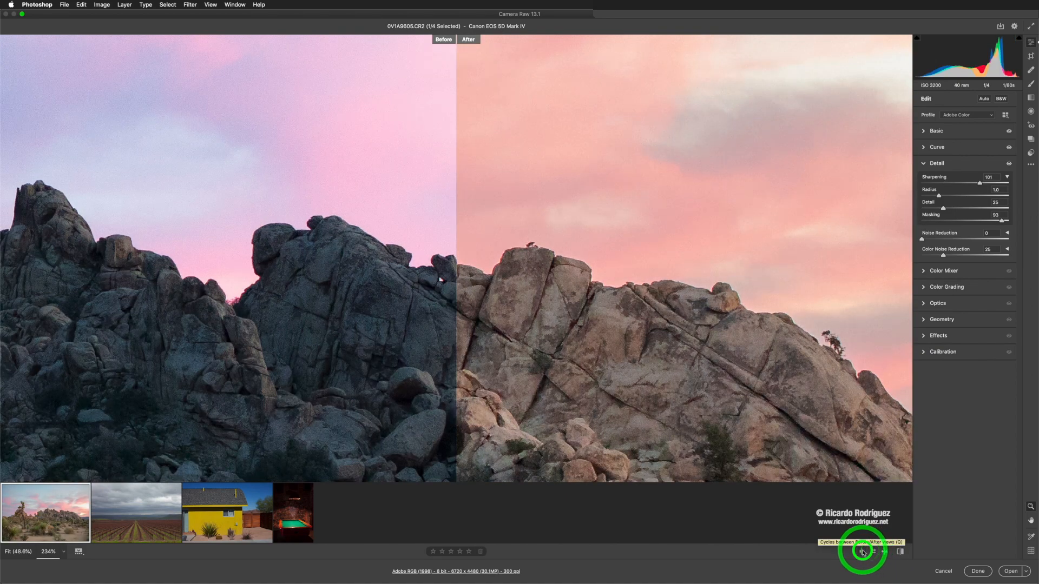
click(862, 552)
click(863, 553)
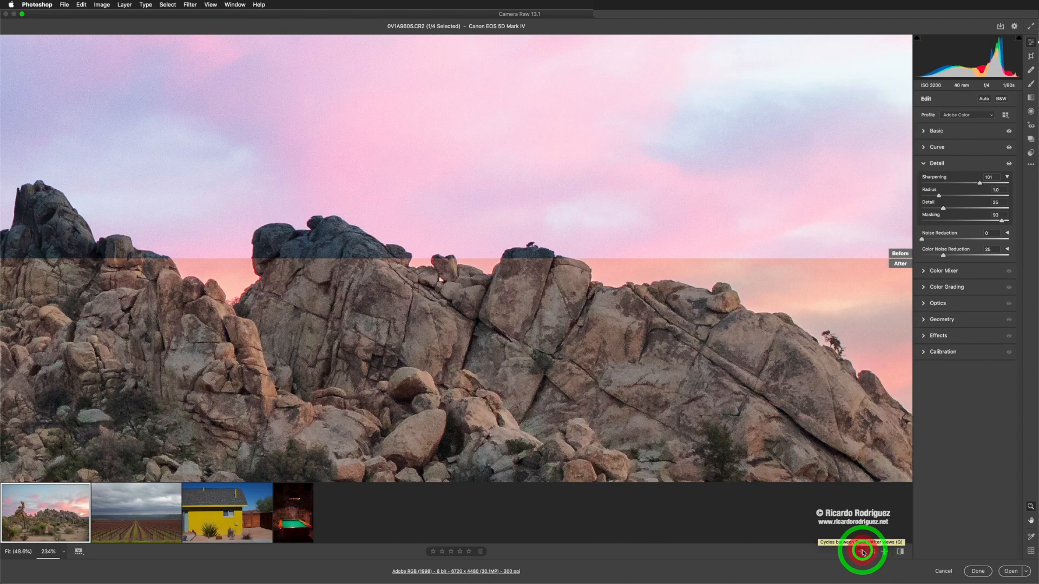
click(863, 552)
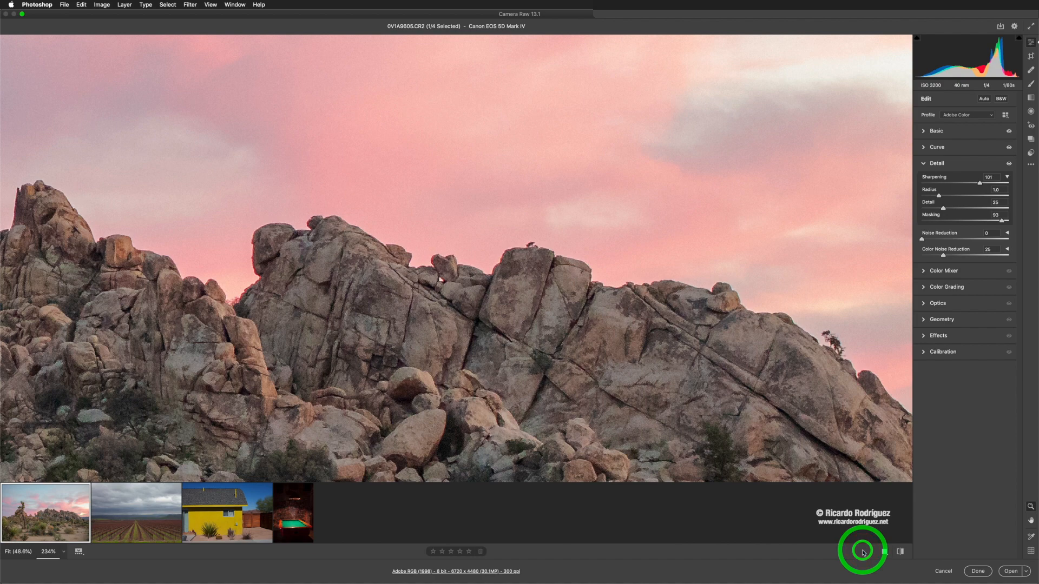
Step: Fit the image in view and toggle repeatedly between default and current settings to compare the edits
click(900, 553)
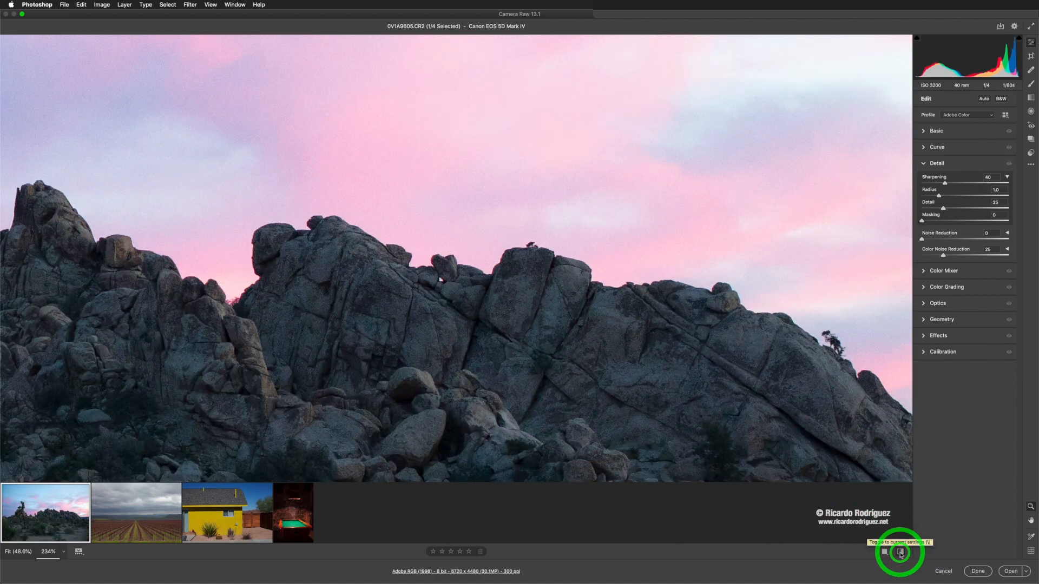
click(900, 553)
key(super+0)
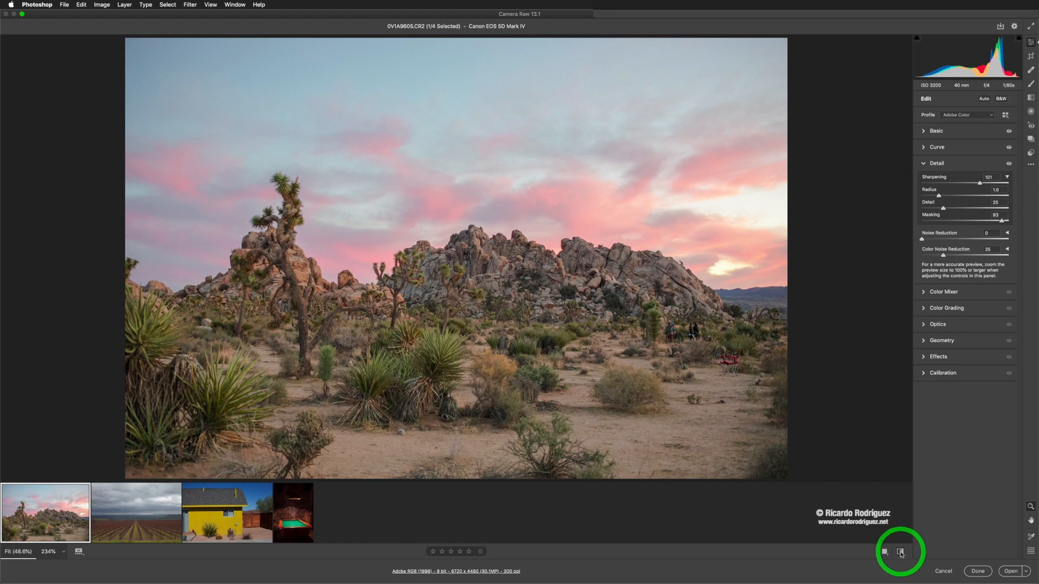
click(900, 552)
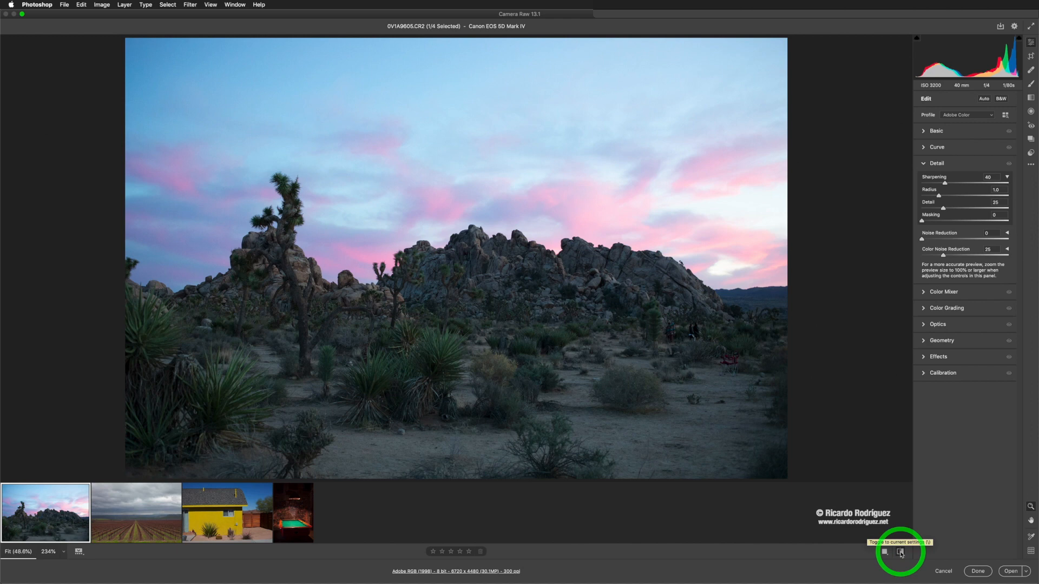
click(900, 553)
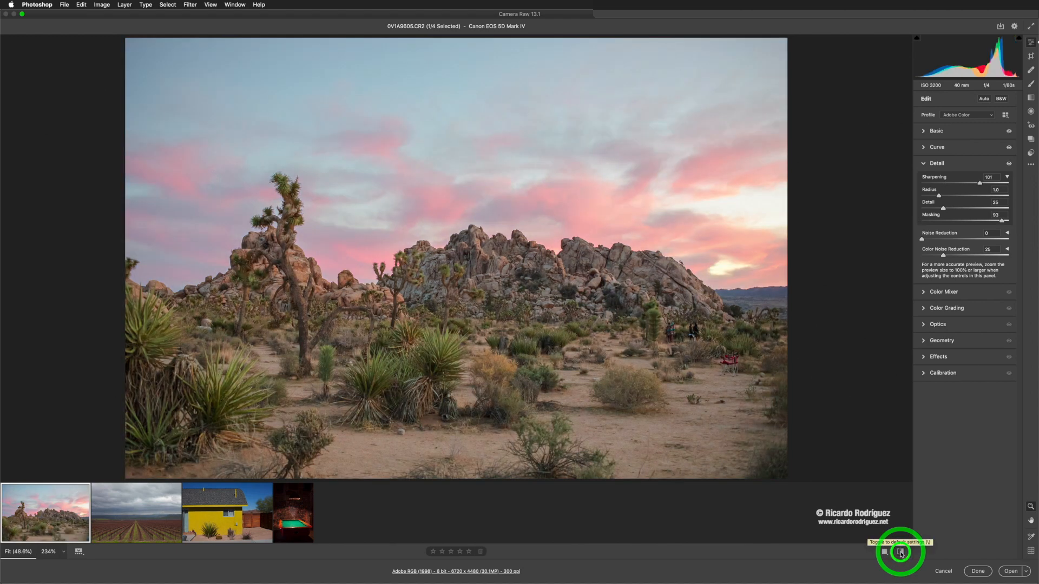
click(901, 553)
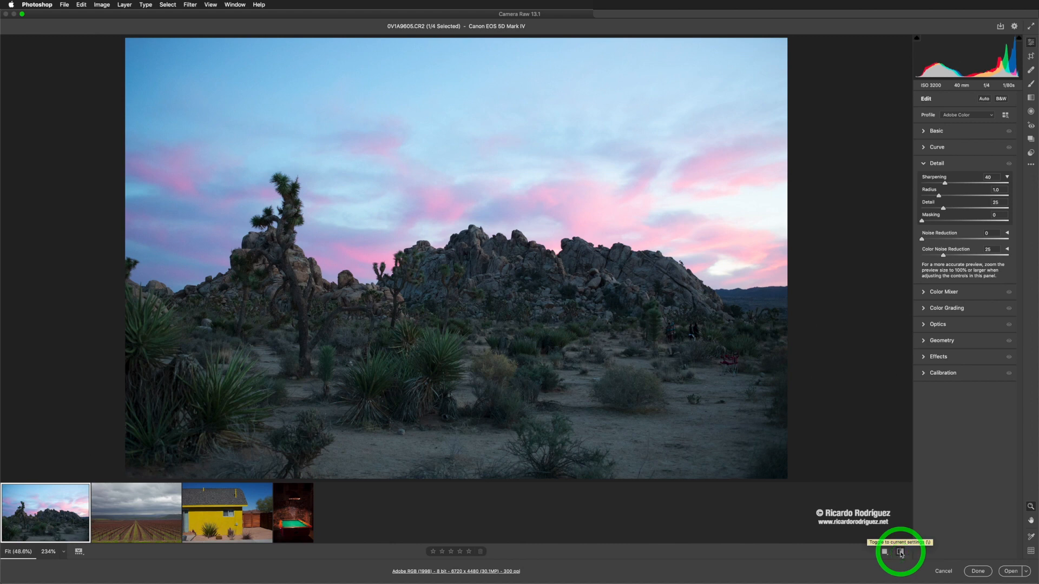
click(901, 553)
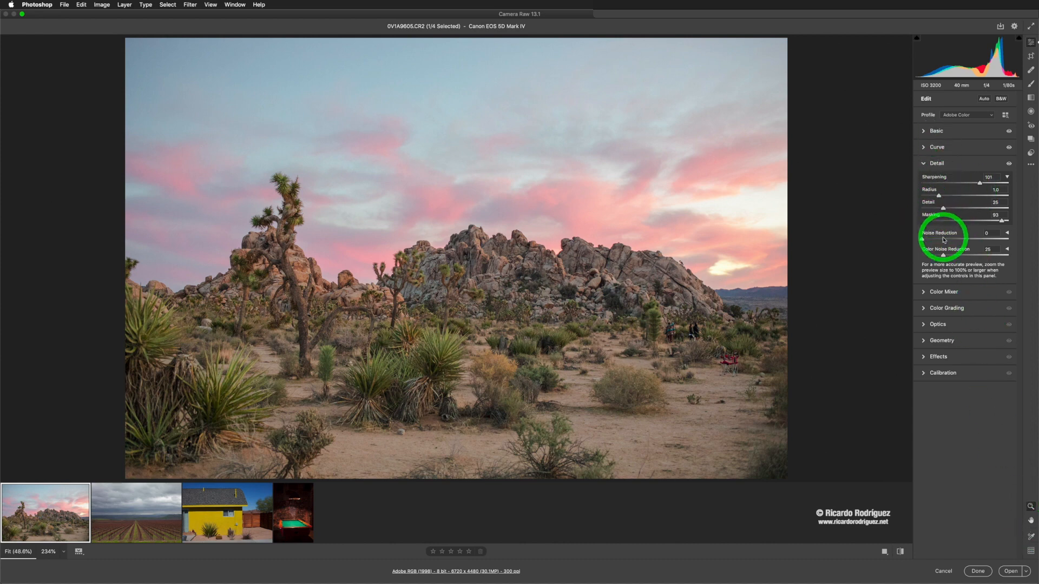
Step: Collapse Detail and review the Color Mixer's Luminance controls and the Color Grading wheels, then collapse them
click(925, 164)
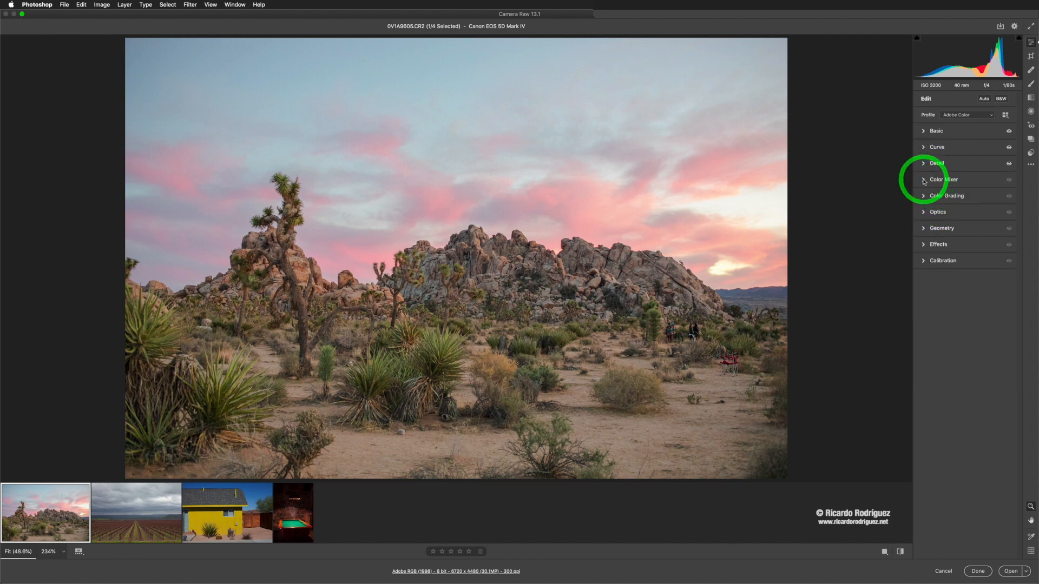
click(923, 179)
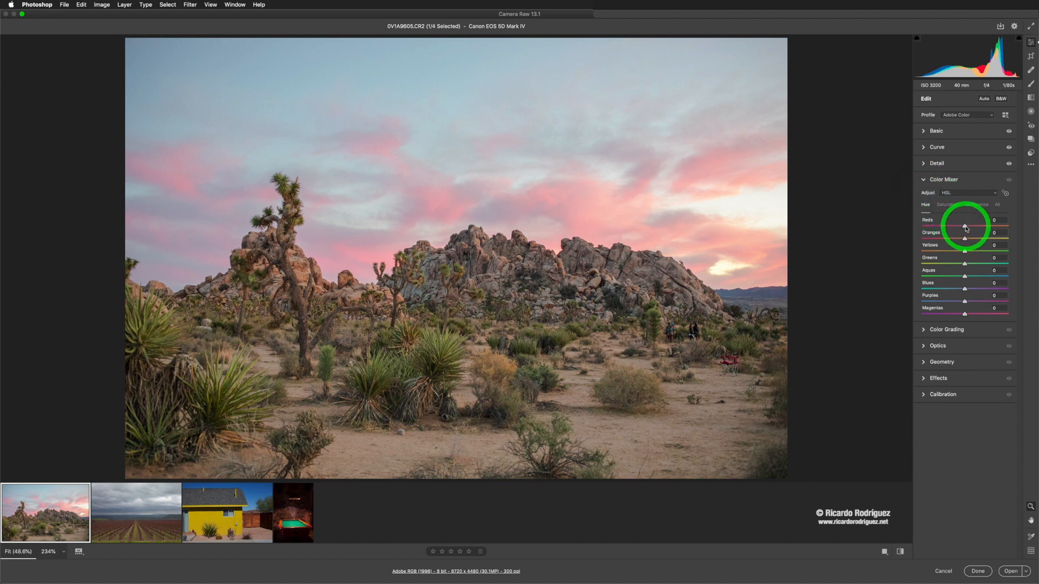
mouse_move(967, 227)
mouse_down()
mouse_move(939, 223)
mouse_move(968, 227)
mouse_up()
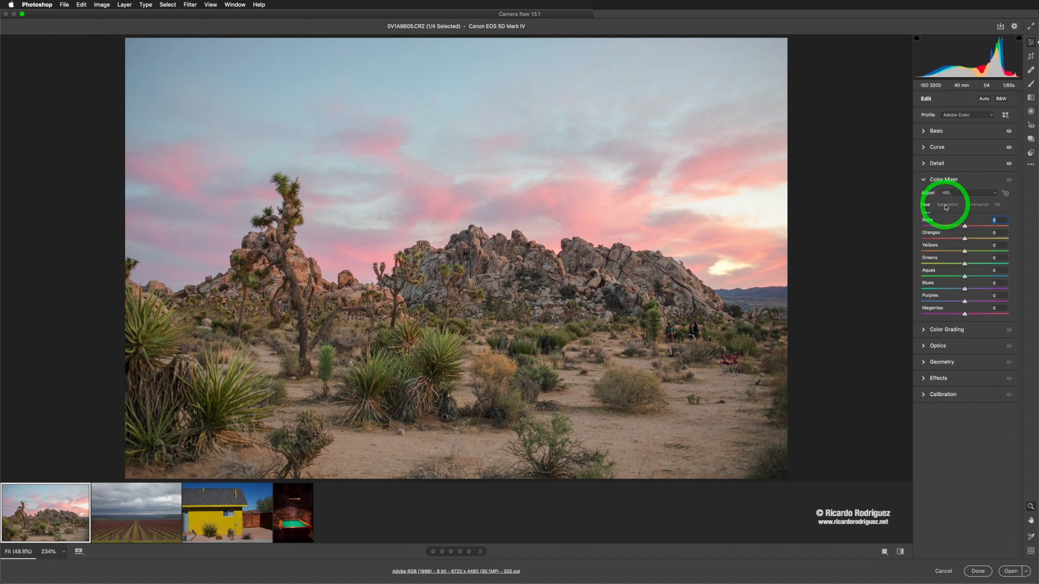
click(978, 208)
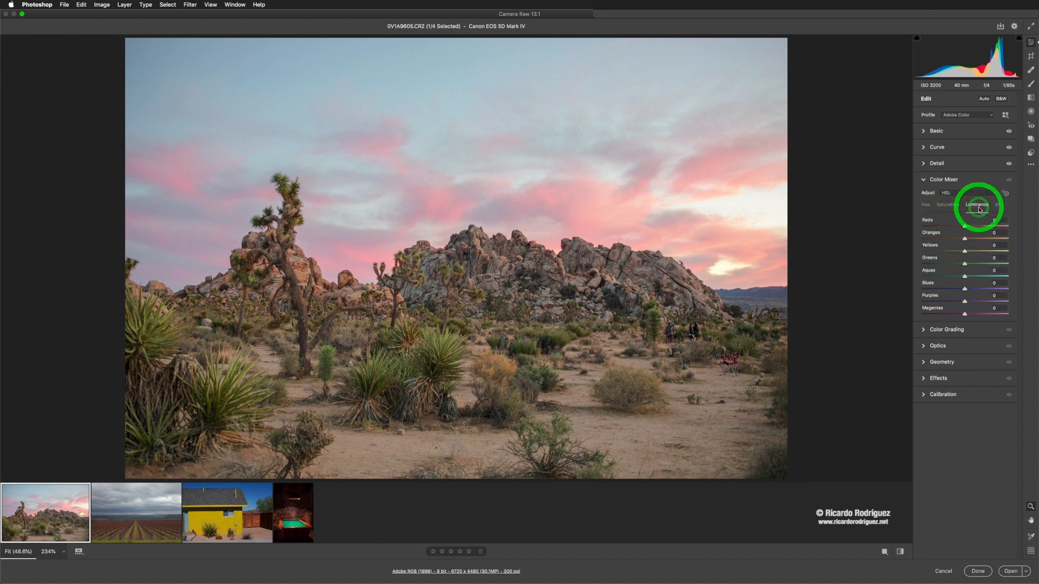
click(927, 182)
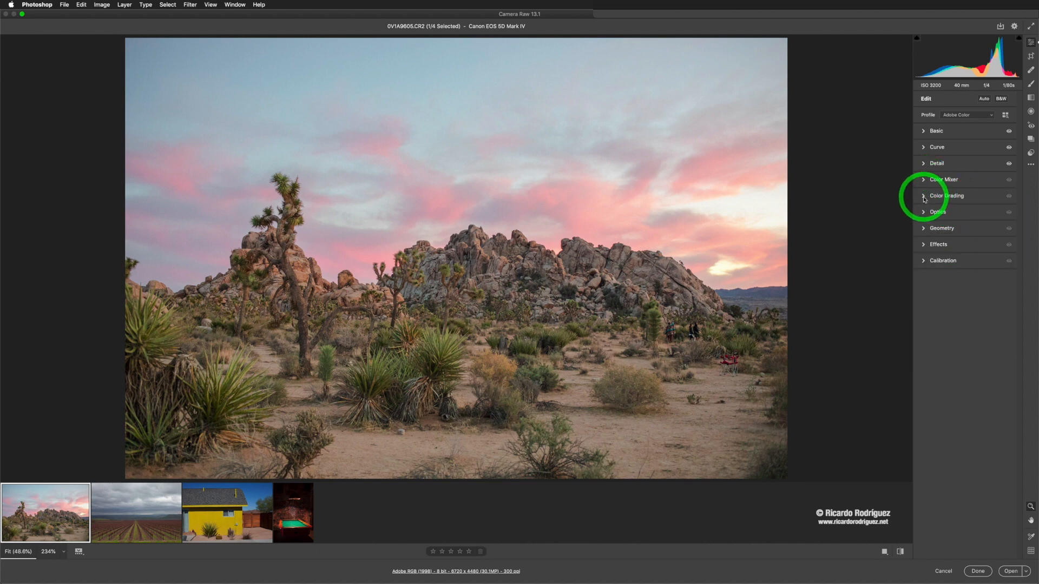
click(924, 198)
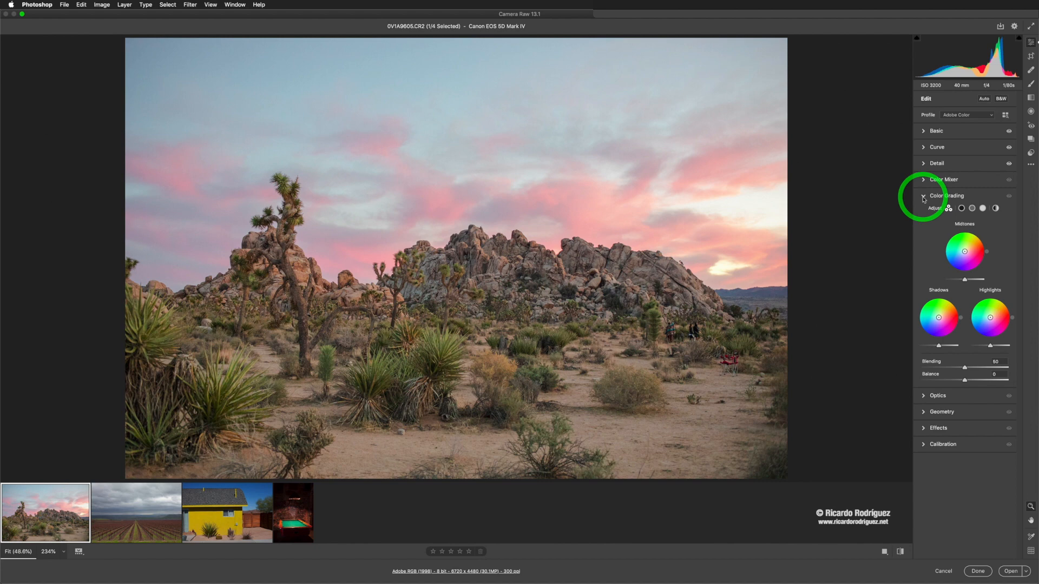
click(923, 196)
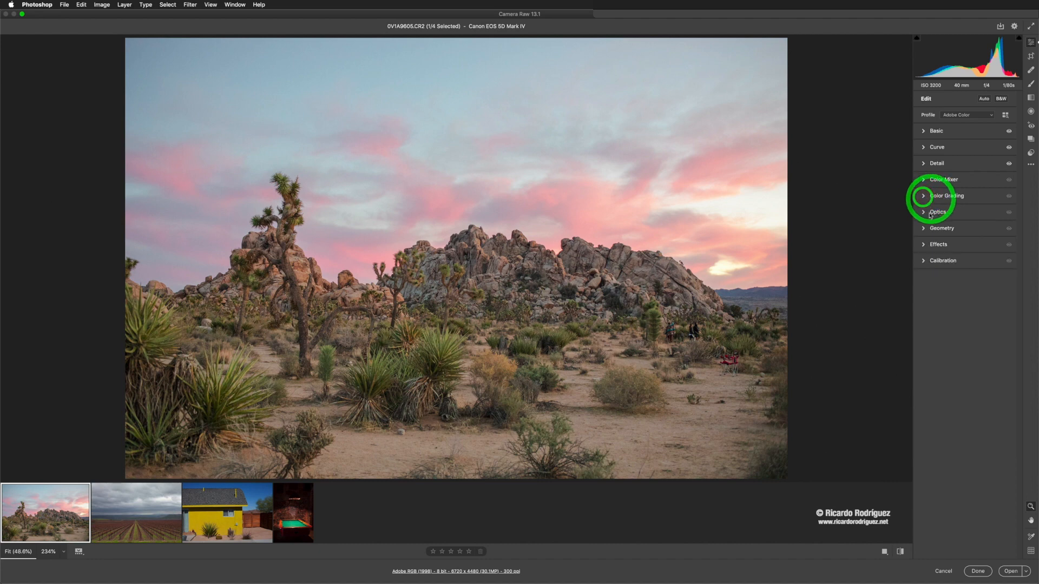
Step: Expand Optics and enable Use profile corrections, comparing it on and off and nudging the Vignette correction slider
click(924, 213)
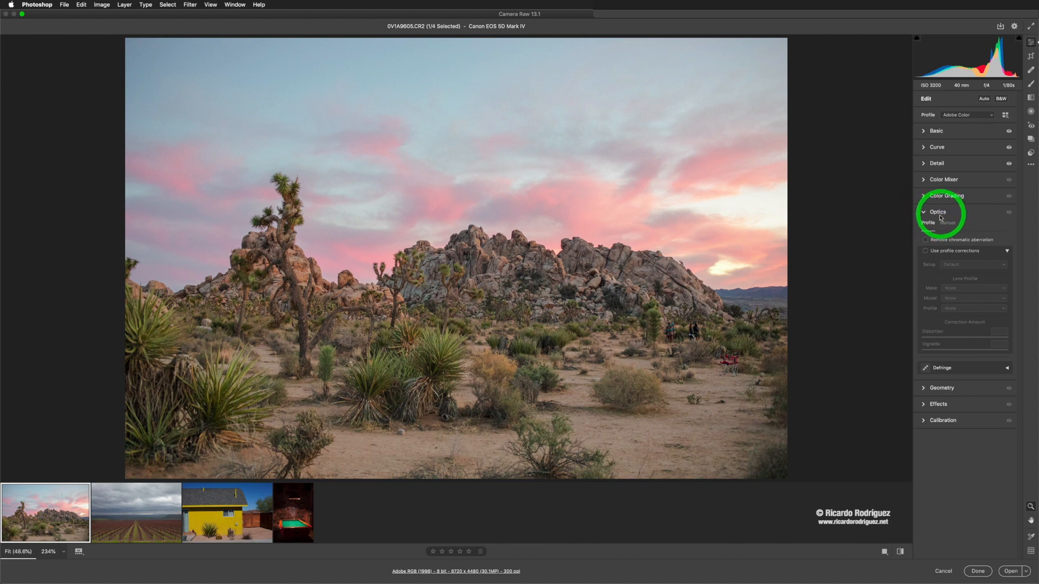
click(926, 252)
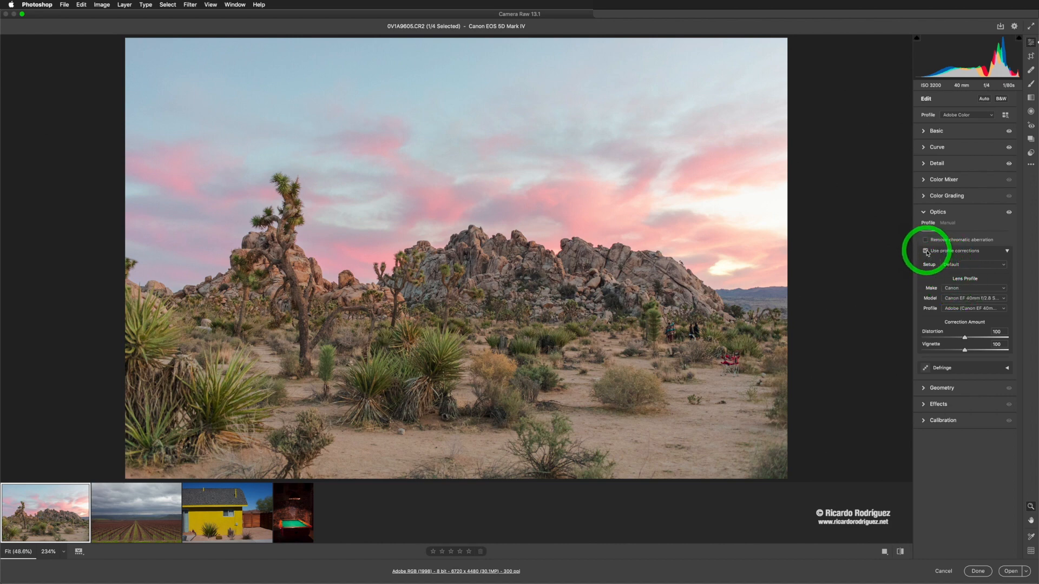
click(926, 252)
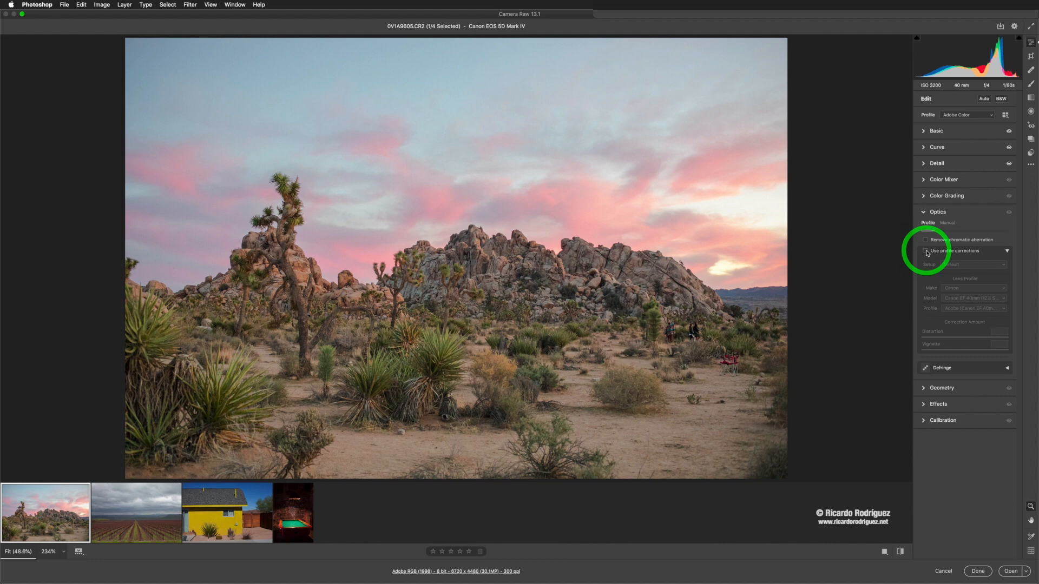
click(926, 251)
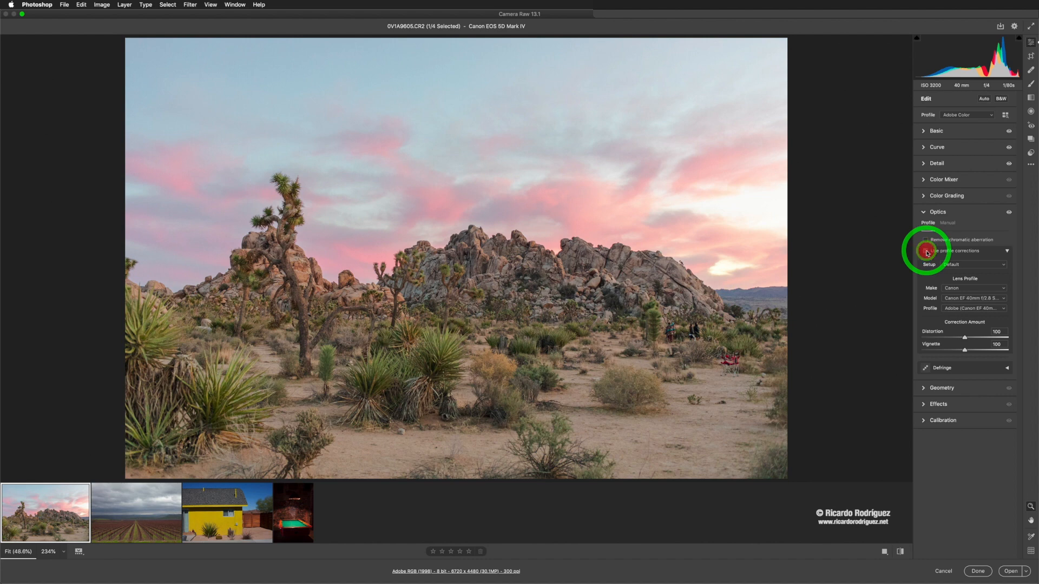
click(926, 252)
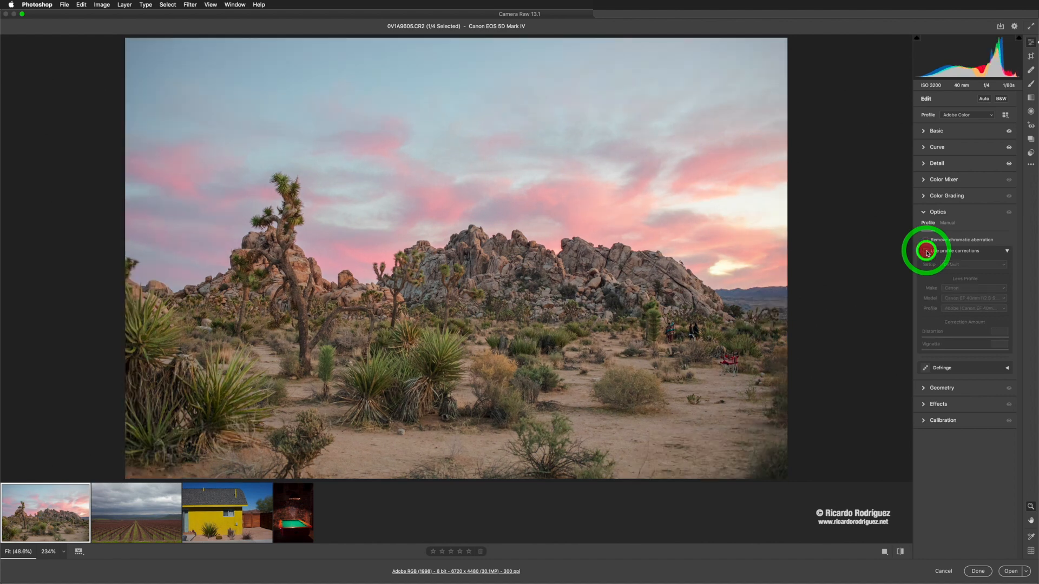
click(927, 251)
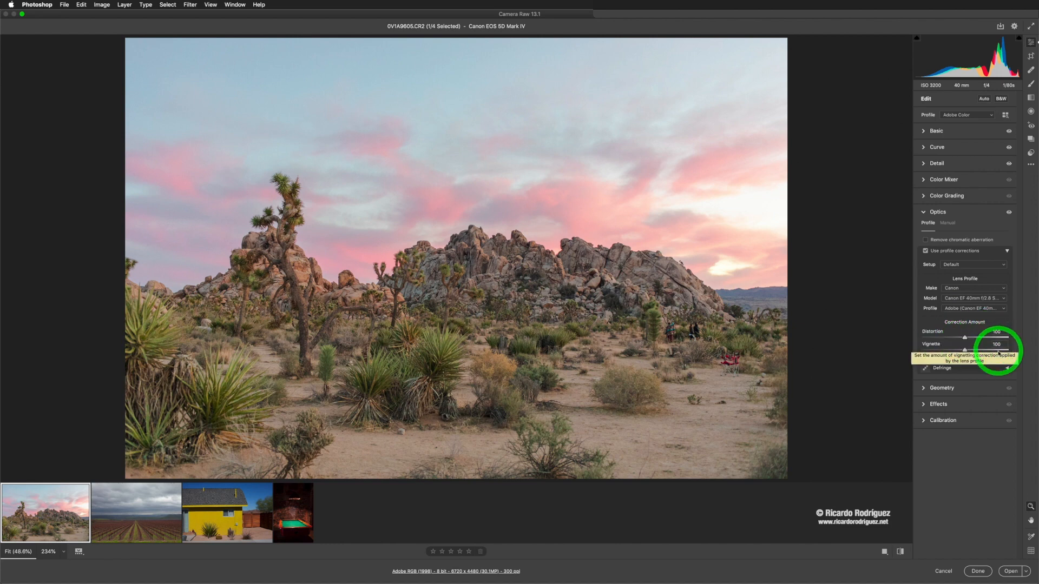
mouse_move(964, 350)
mouse_down()
mouse_move(973, 352)
mouse_move(939, 351)
mouse_move(965, 351)
mouse_up()
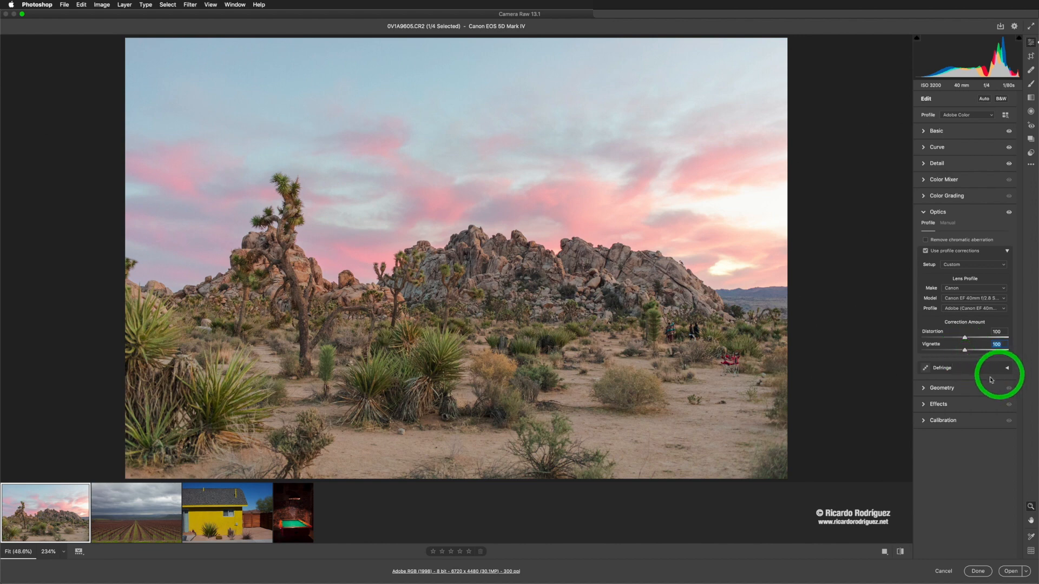
Step: Review the Geometry, Effects and Calibration panels, then expand the Basic panel
click(925, 388)
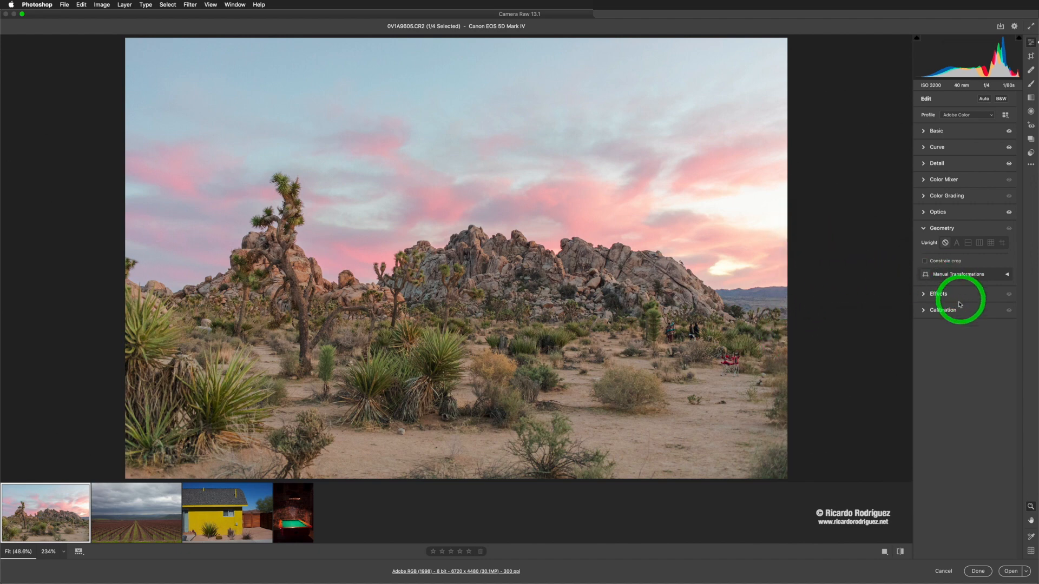
click(923, 294)
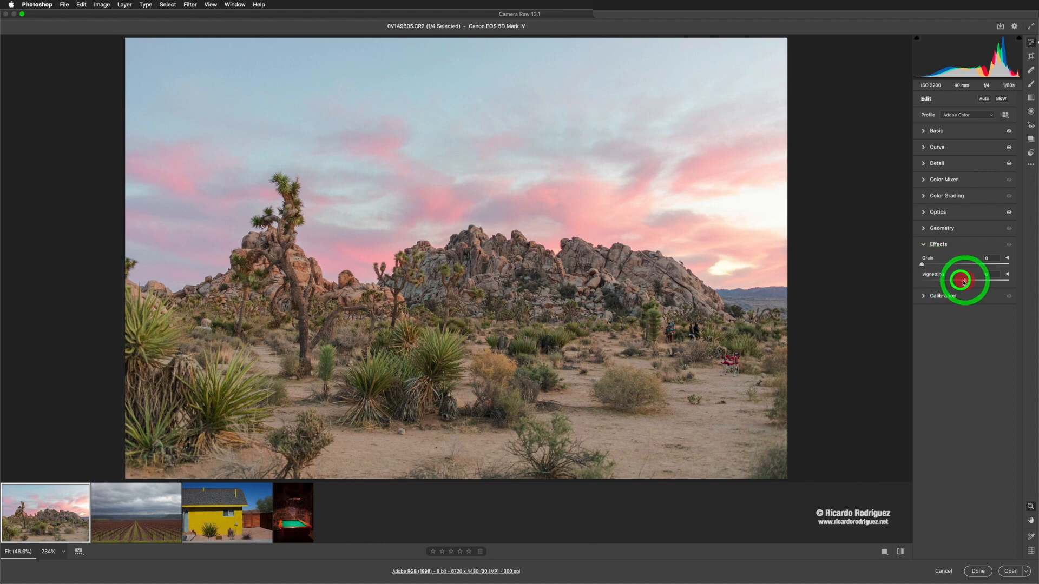
mouse_move(962, 282)
mouse_down()
mouse_move(932, 279)
mouse_move(964, 281)
mouse_up()
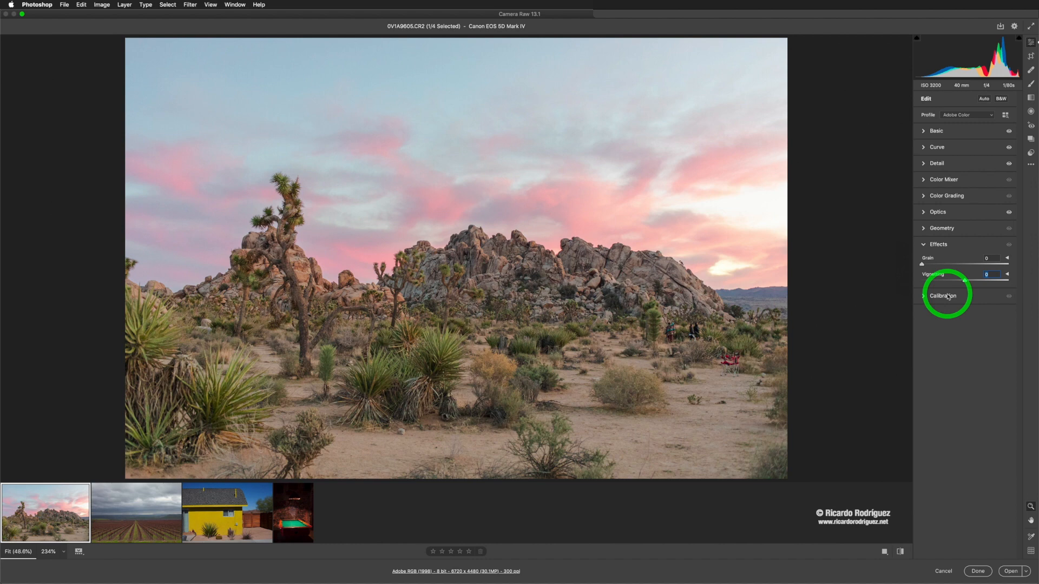
click(923, 296)
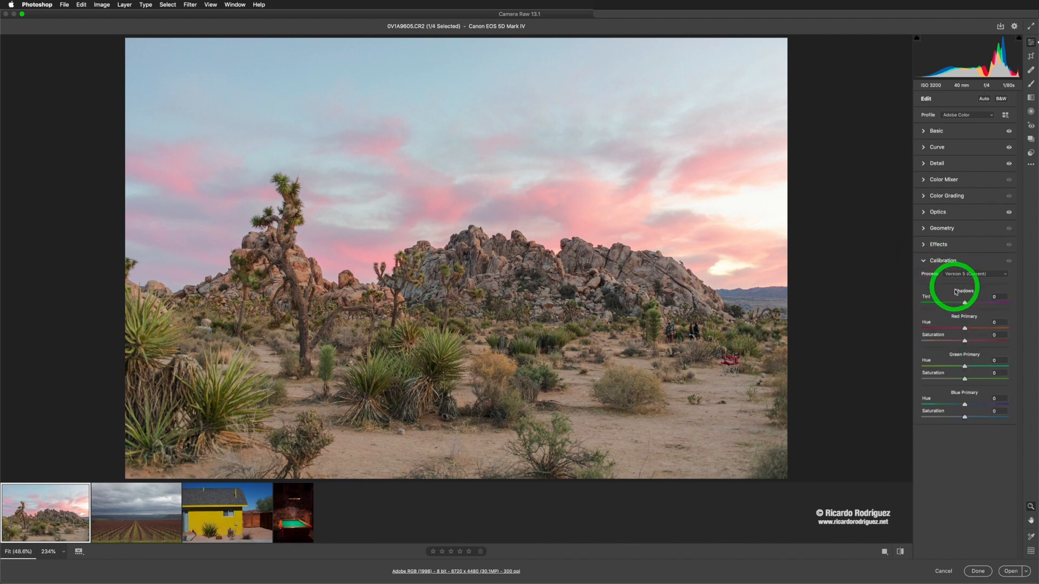
click(928, 261)
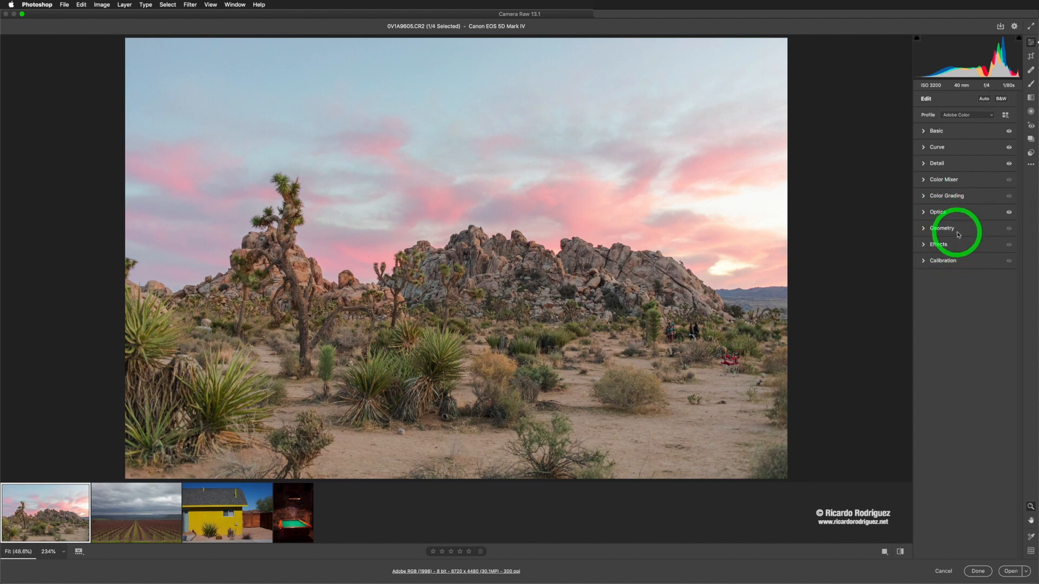
click(925, 133)
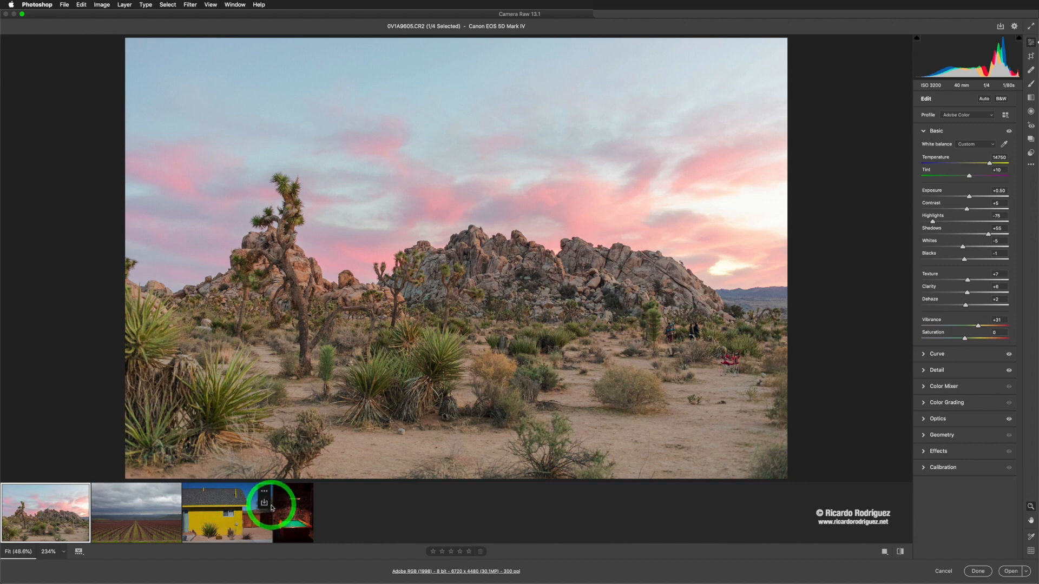
Step: Open the yellow house image RR_03.CR2 from the filmstrip for editing
click(208, 518)
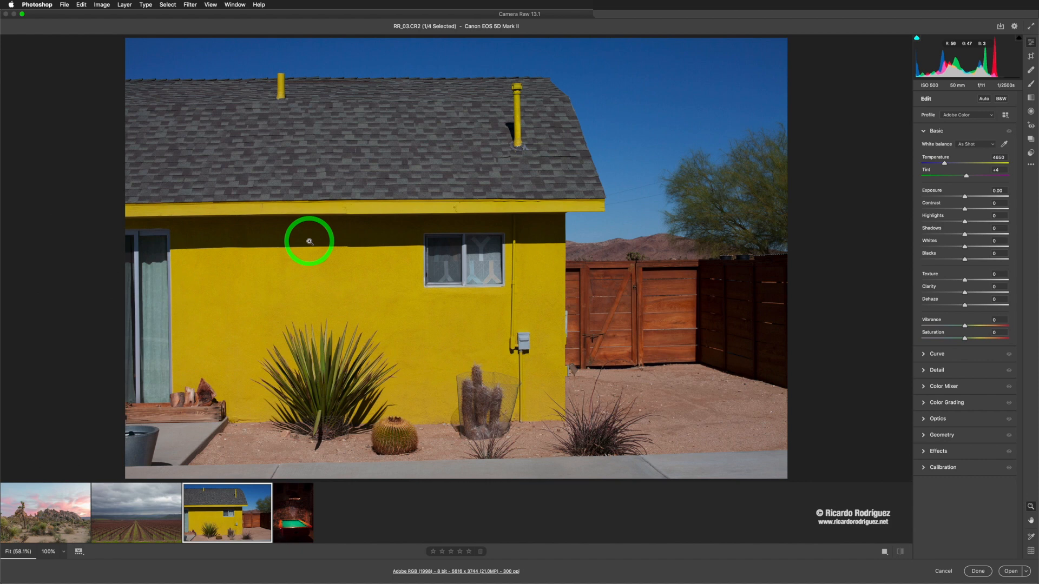
scroll(320, 227, down, 5)
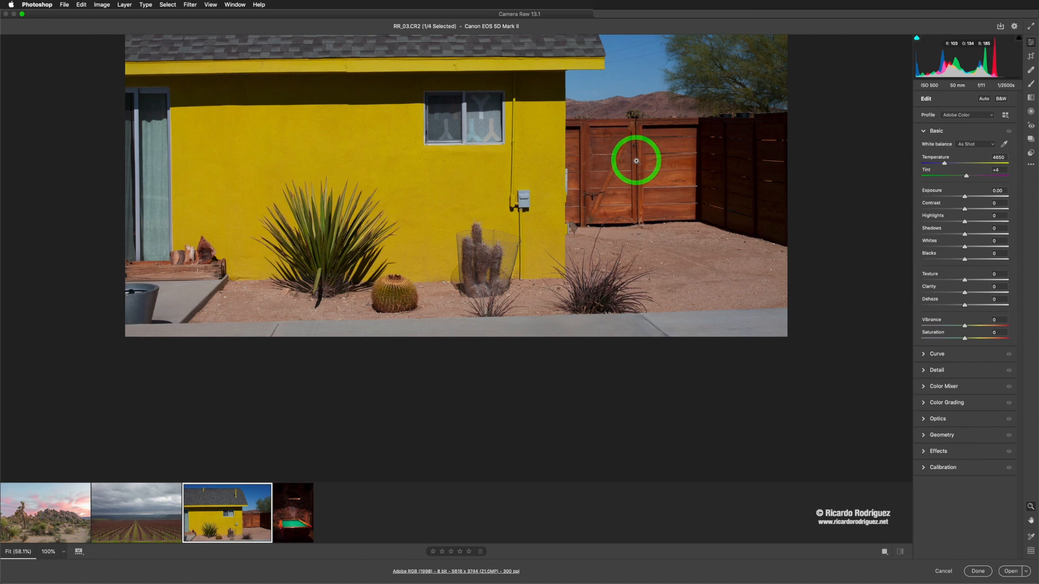
scroll(636, 160, up, 5)
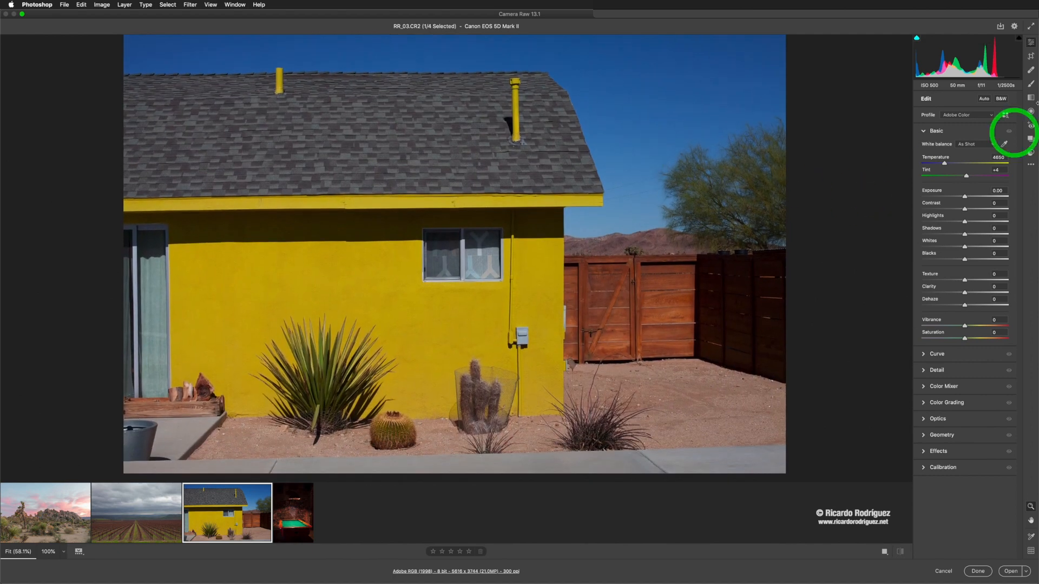
Step: Straighten the yellow house photo with the Straighten tool along the roofline, then commit the crop
click(1031, 56)
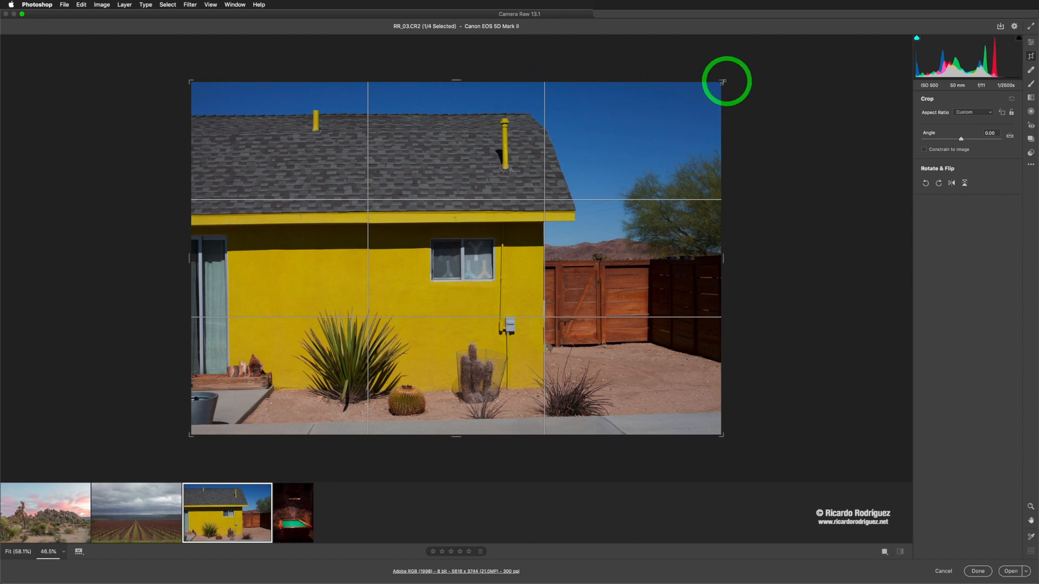
mouse_move(725, 86)
mouse_down()
mouse_move(706, 93)
mouse_move(724, 92)
mouse_up()
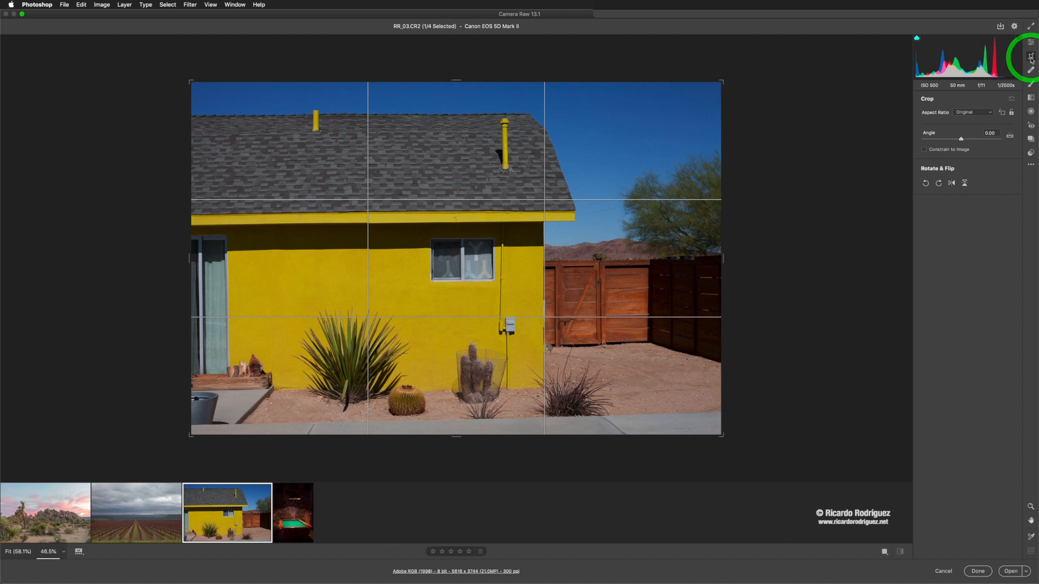
click(1009, 136)
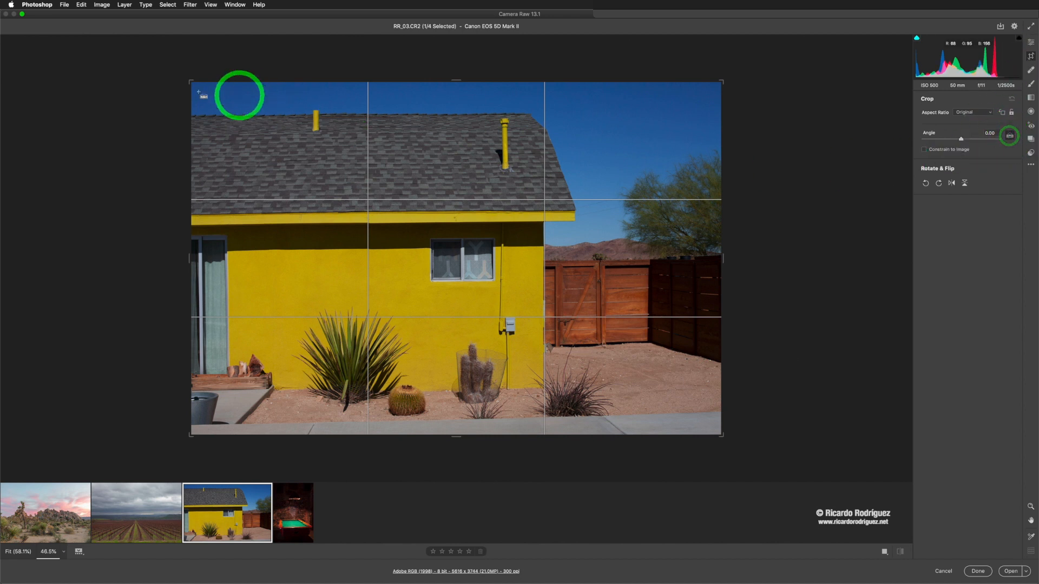
drag(192, 116, 523, 113)
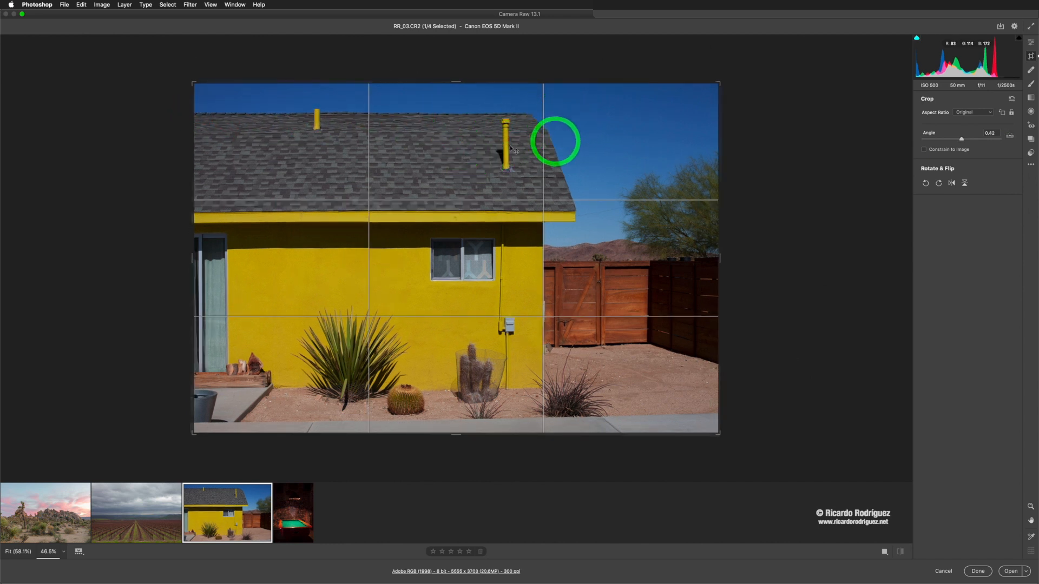
key(Return)
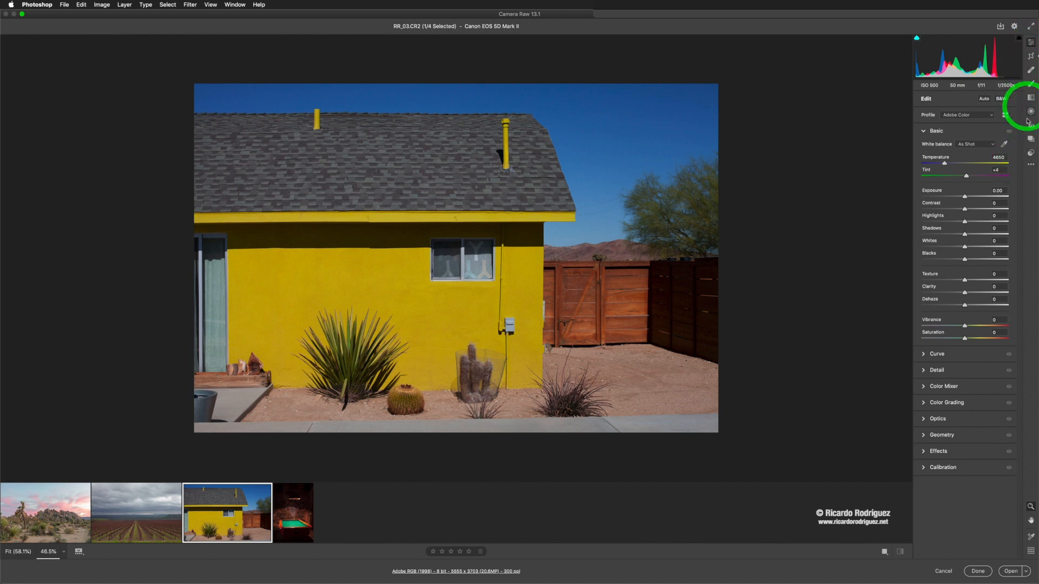
Step: Open the pool table image RR_04.CR2 from the filmstrip for editing
click(1031, 166)
click(1030, 170)
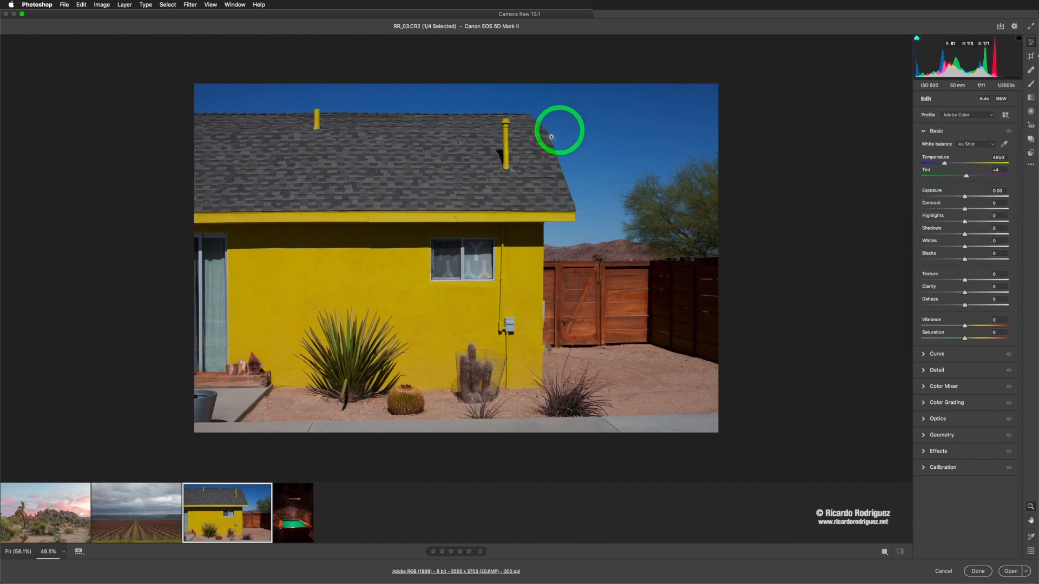
click(291, 521)
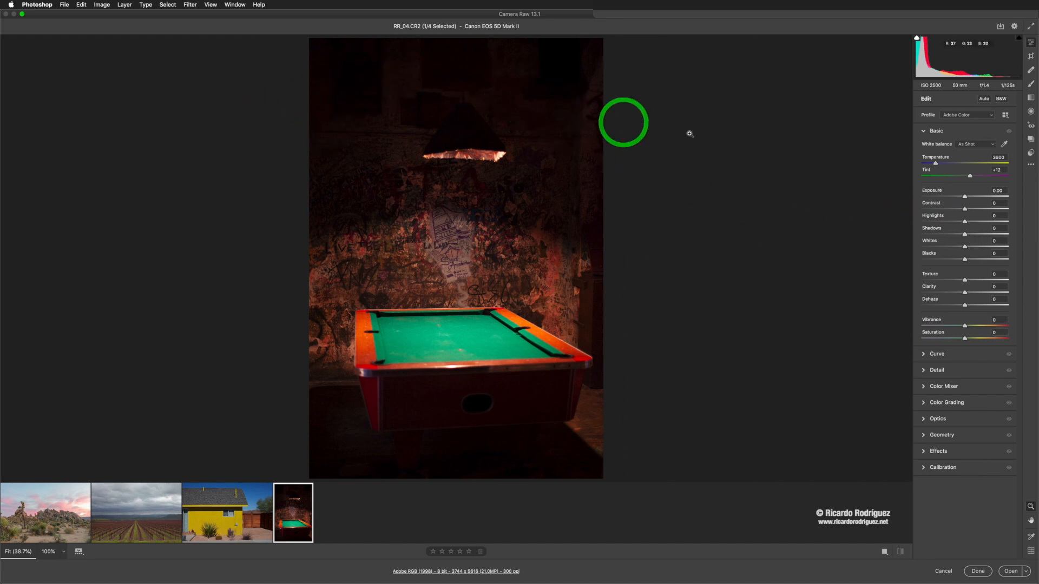
Step: Set Exposure +1.00, Highlights -59, Shadows +81, Whites -10 and Blacks -1 on the pool table photo, comparing before and after
drag(965, 197, 963, 226)
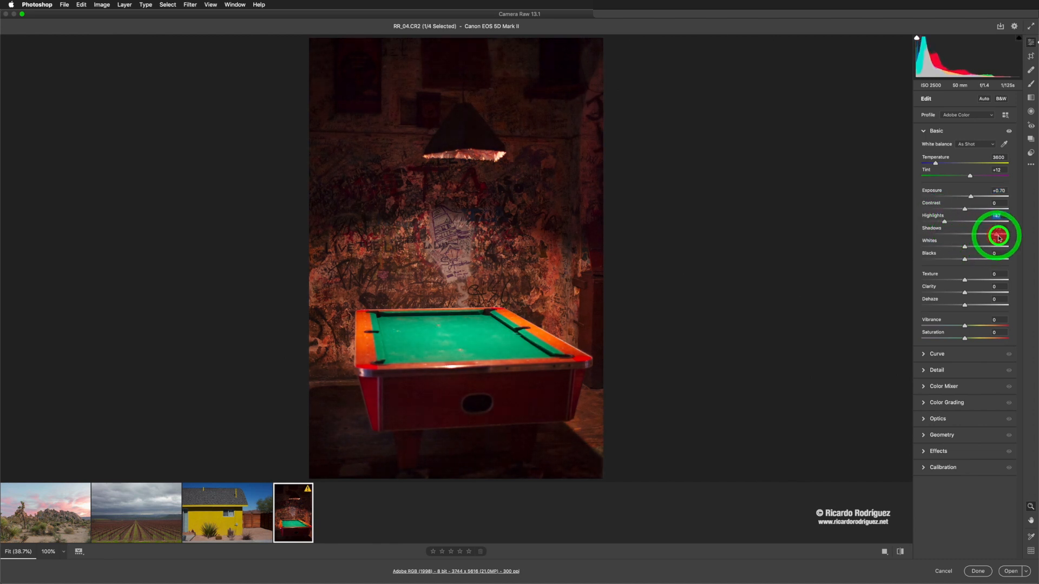
mouse_move(1004, 237)
mouse_down()
mouse_move(991, 237)
mouse_move(1001, 242)
mouse_up()
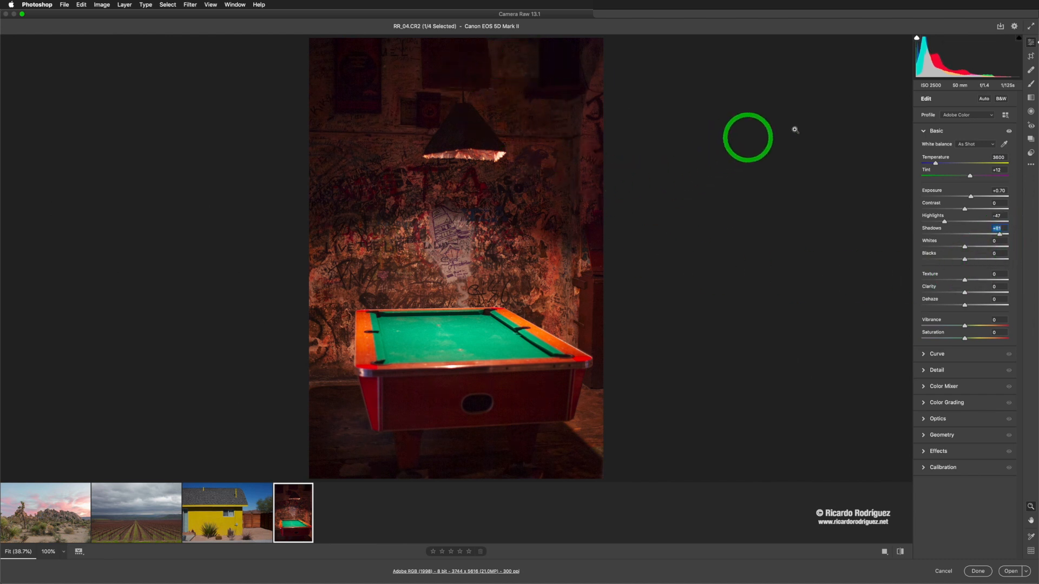
click(962, 247)
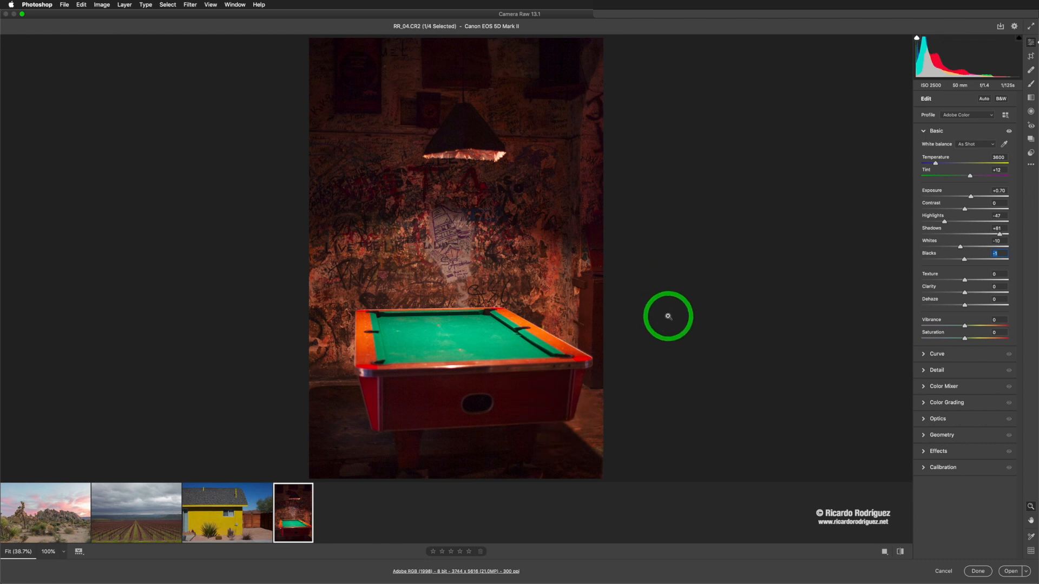
drag(945, 222, 973, 196)
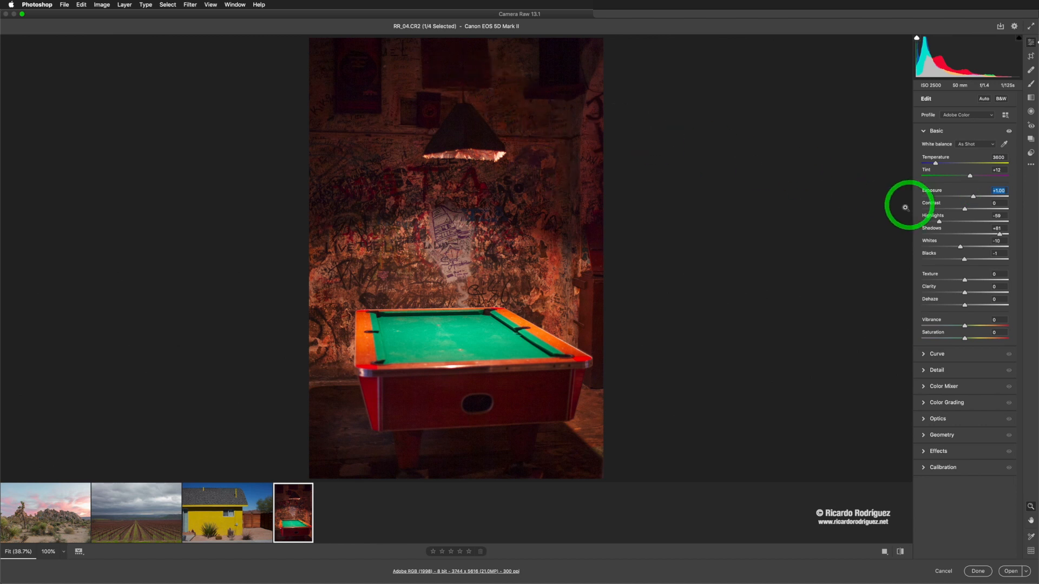
click(900, 551)
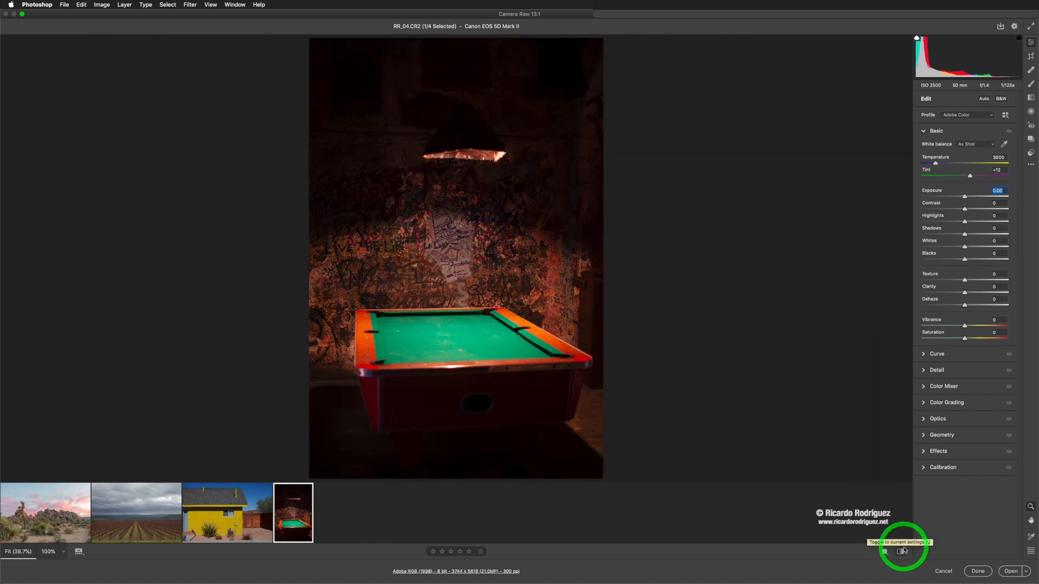
click(902, 551)
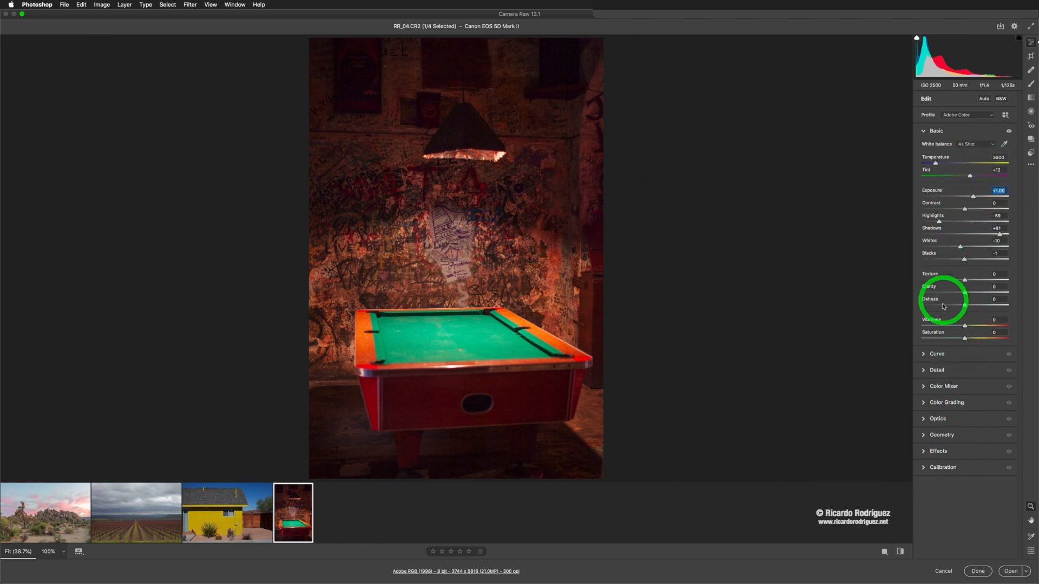
Step: Open the vineyard image RR_02.CR2, convert it to black and white, and expand the B&W Mixer
click(209, 492)
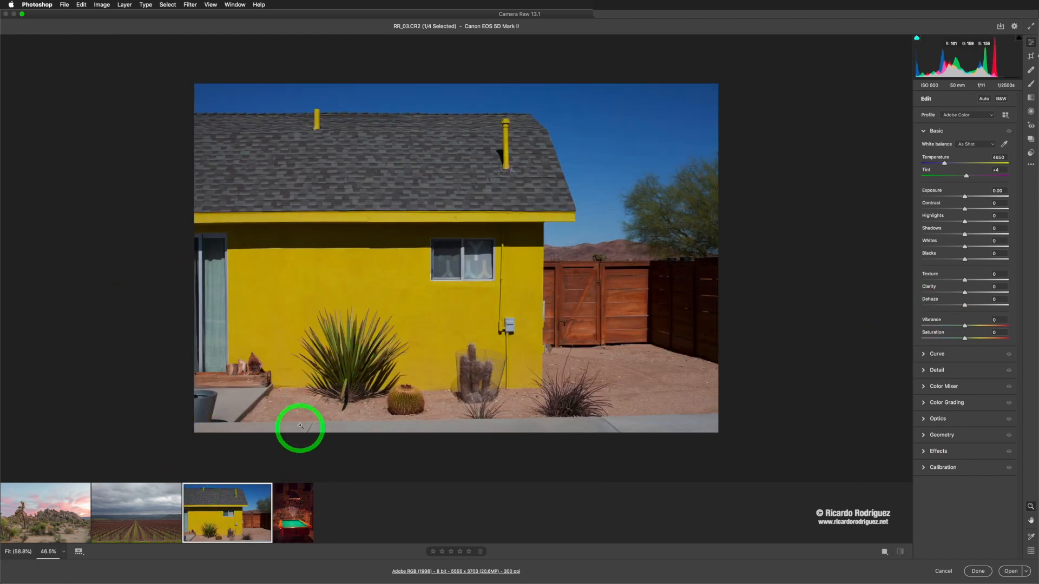
click(144, 512)
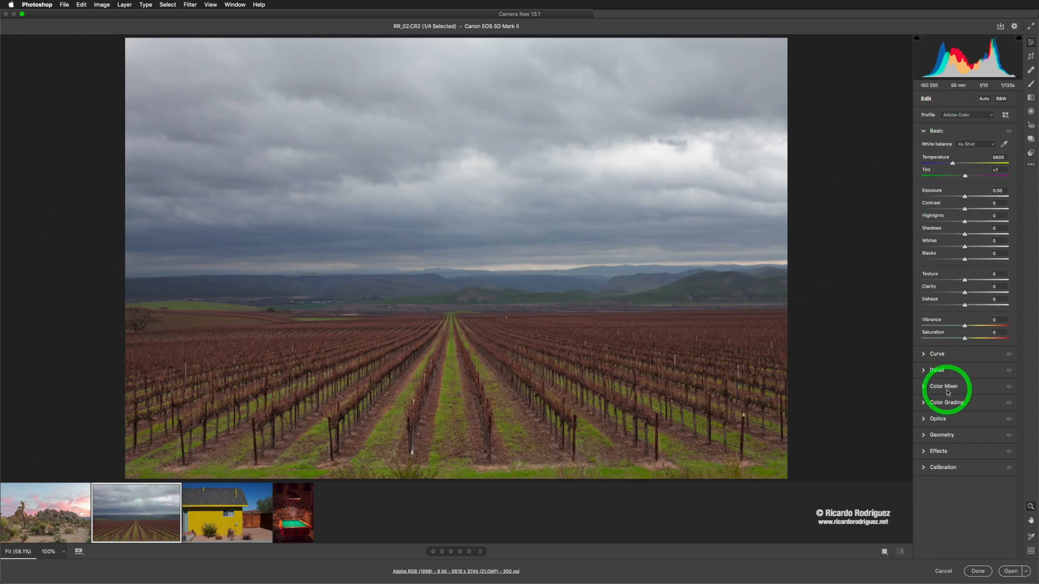
click(1002, 100)
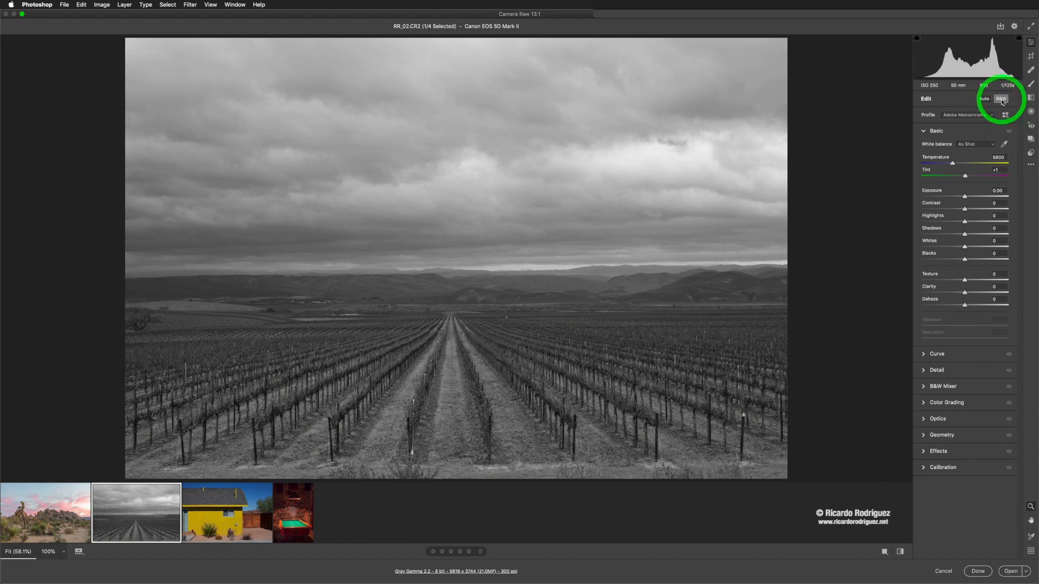
click(925, 387)
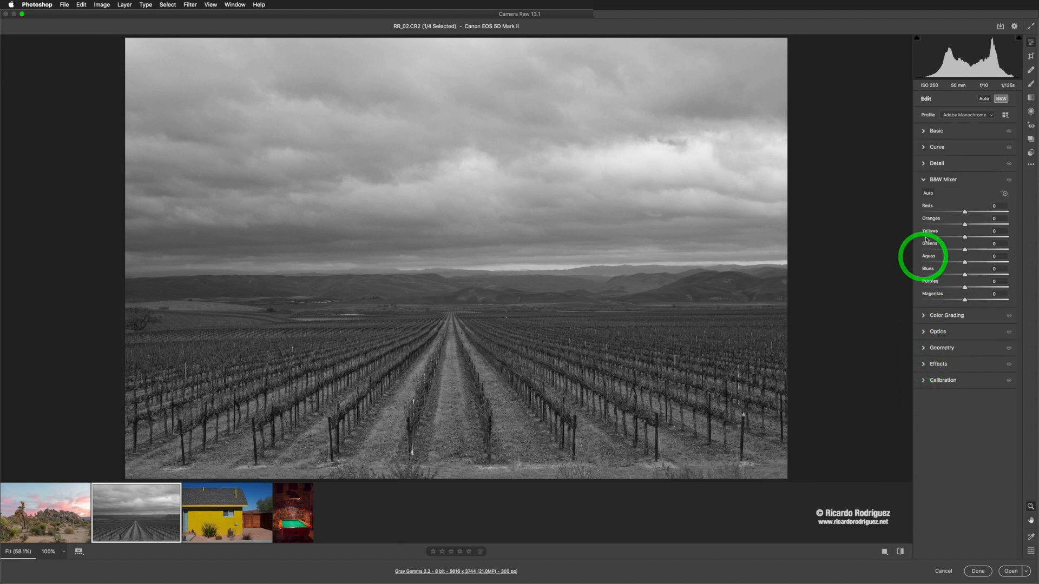
Step: Set B&W Mixer Reds +3, Yellows +82, Greens +39, Aquas -100, Blues -93, Purples -48, Magentas -8, comparing before and after
mouse_move(965, 211)
mouse_down()
mouse_move(942, 210)
mouse_move(964, 219)
mouse_up()
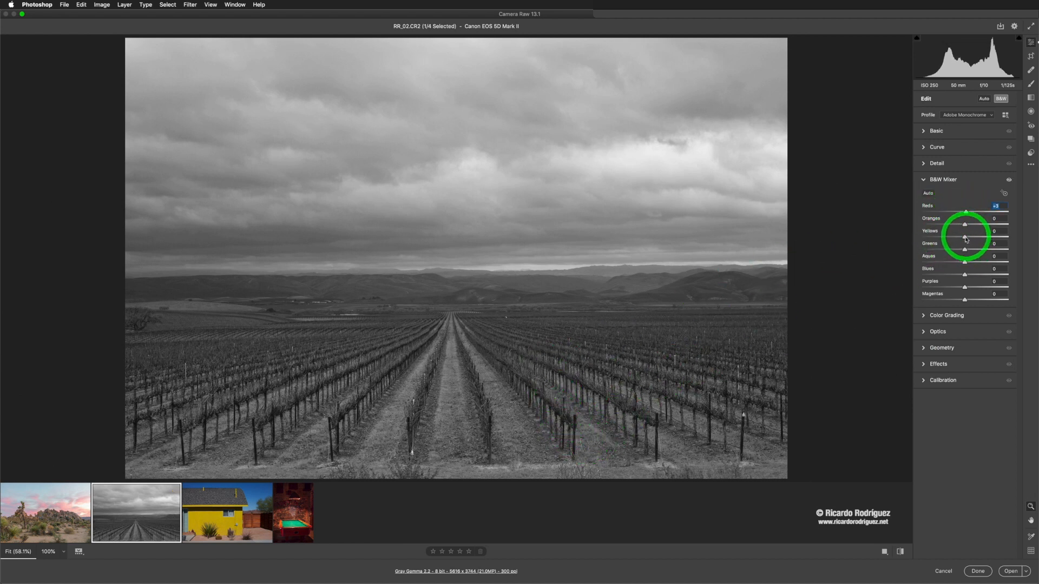
mouse_move(972, 240)
mouse_down()
mouse_move(1007, 245)
mouse_move(958, 249)
mouse_move(989, 253)
mouse_up()
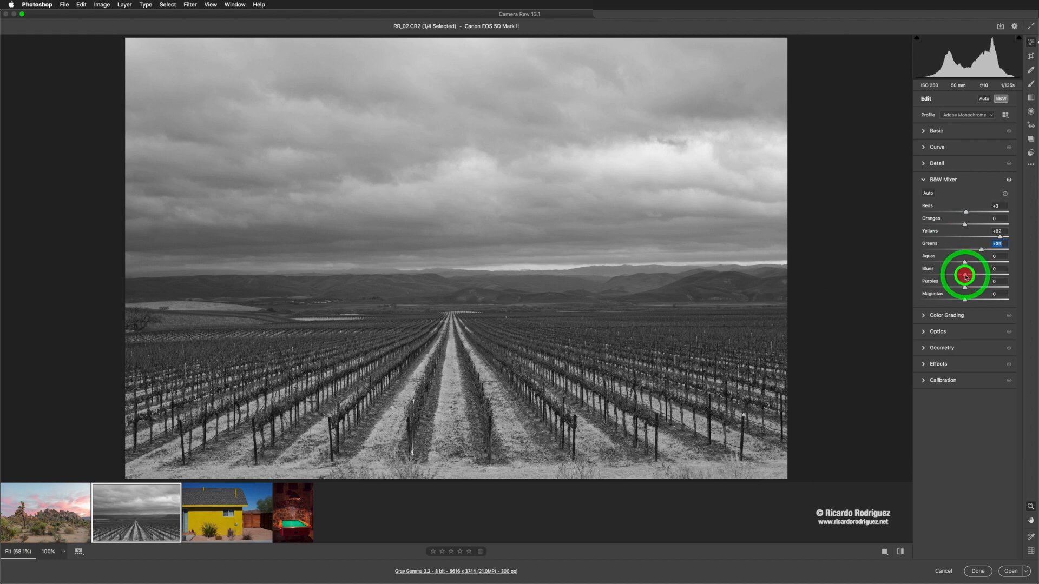
drag(954, 276, 913, 260)
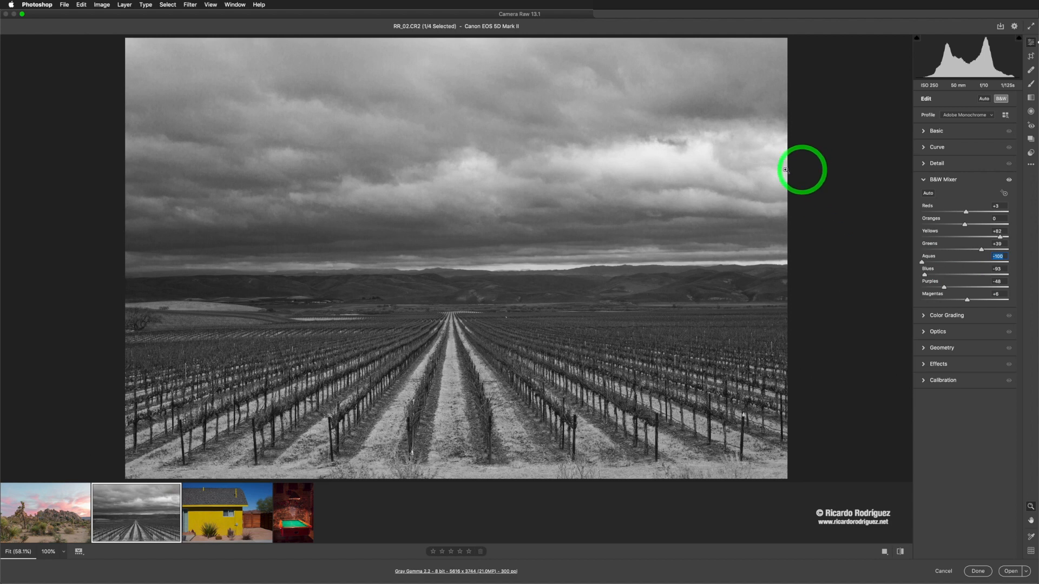
click(901, 552)
click(901, 552)
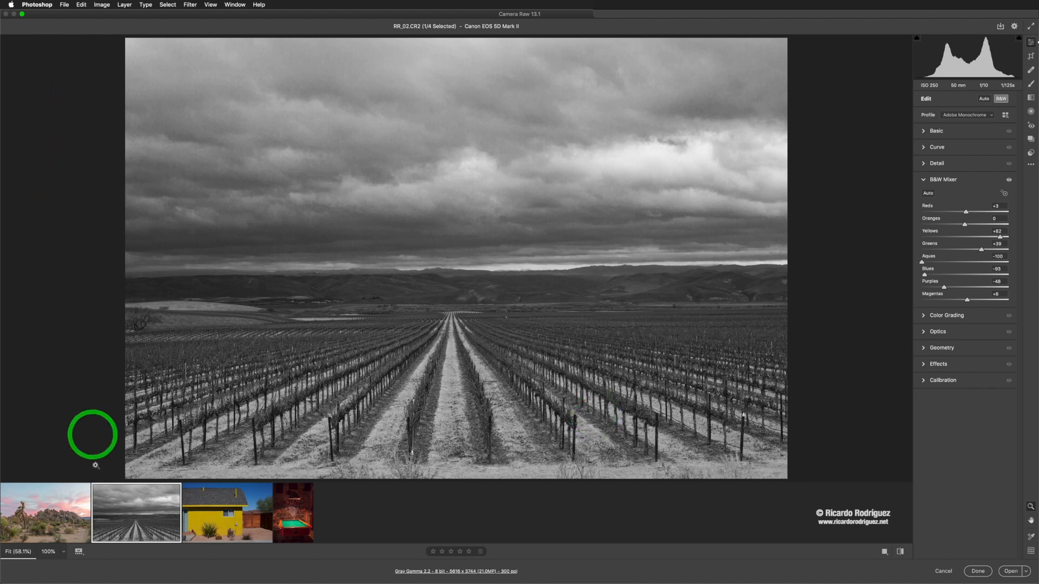
Step: Select the desert image and the vineyard image together in the filmstrip
click(60, 518)
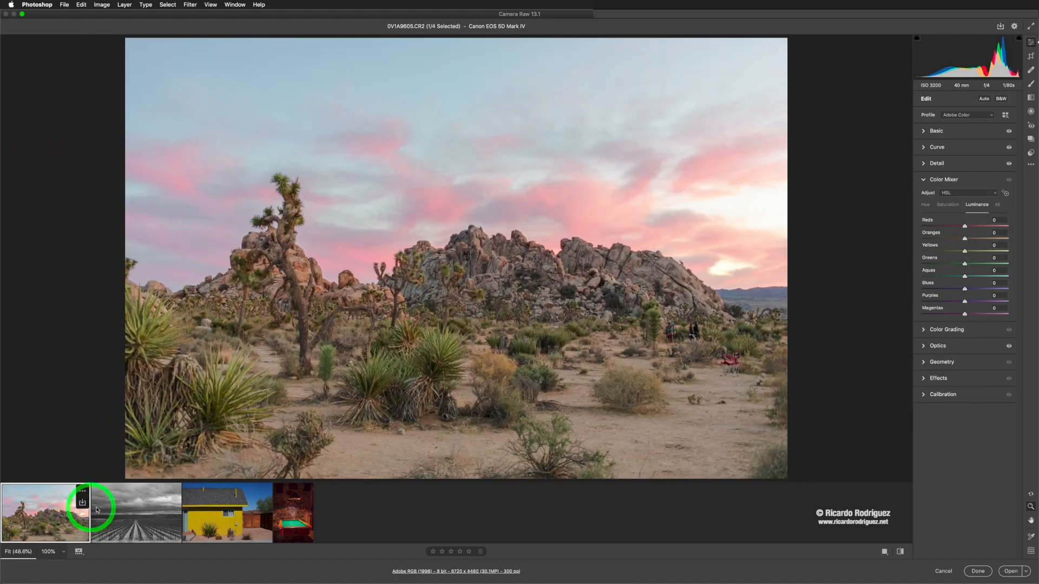
key(super+a)
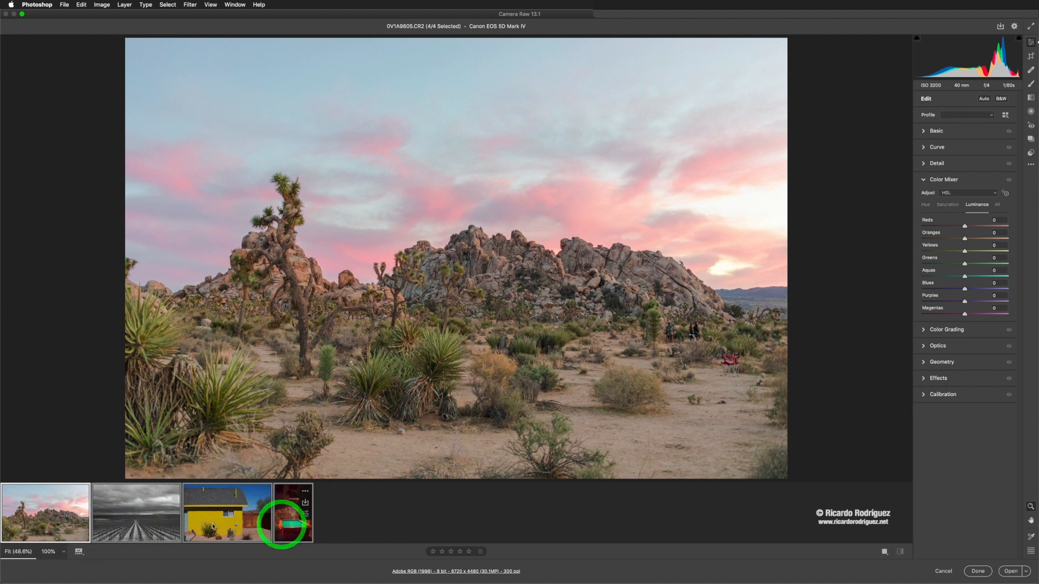
click(63, 513)
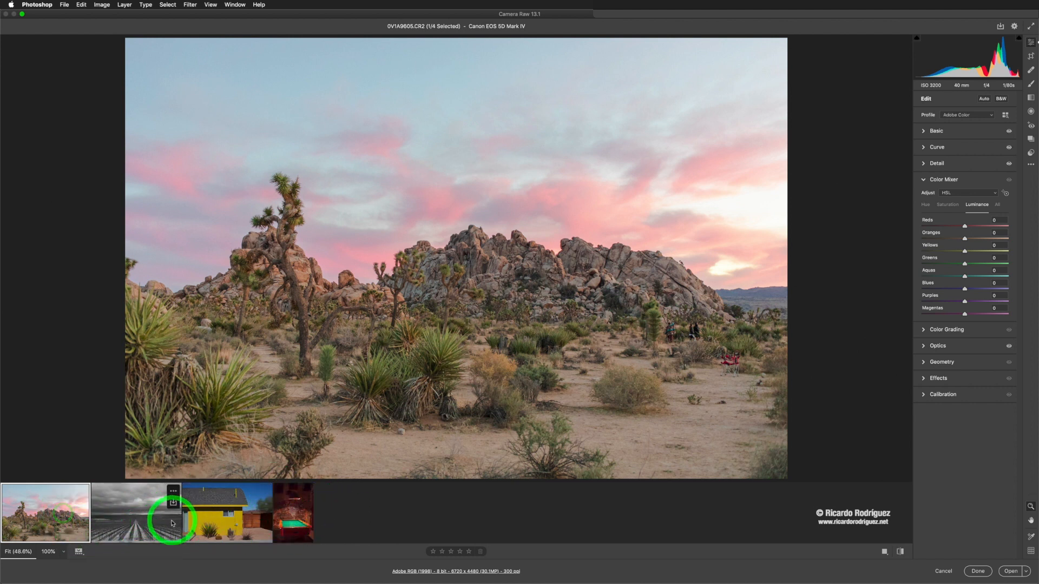
super+click(144, 525)
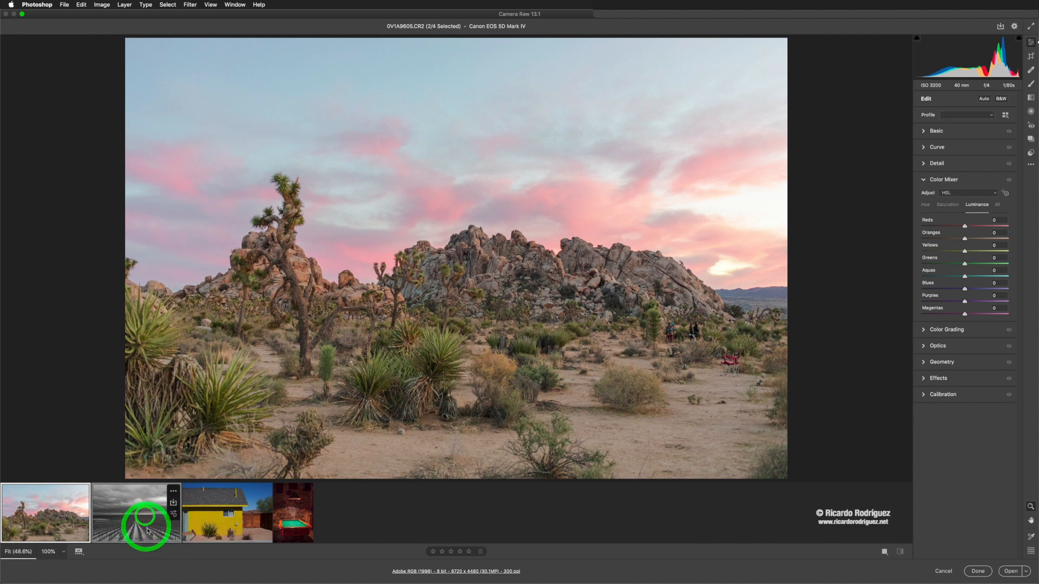
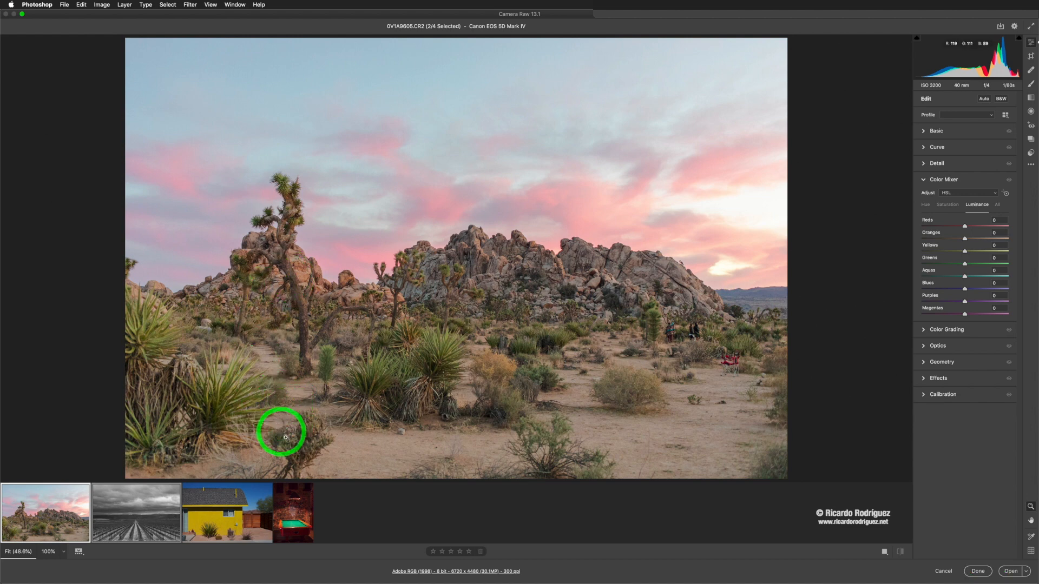
mouse_move(170, 494)
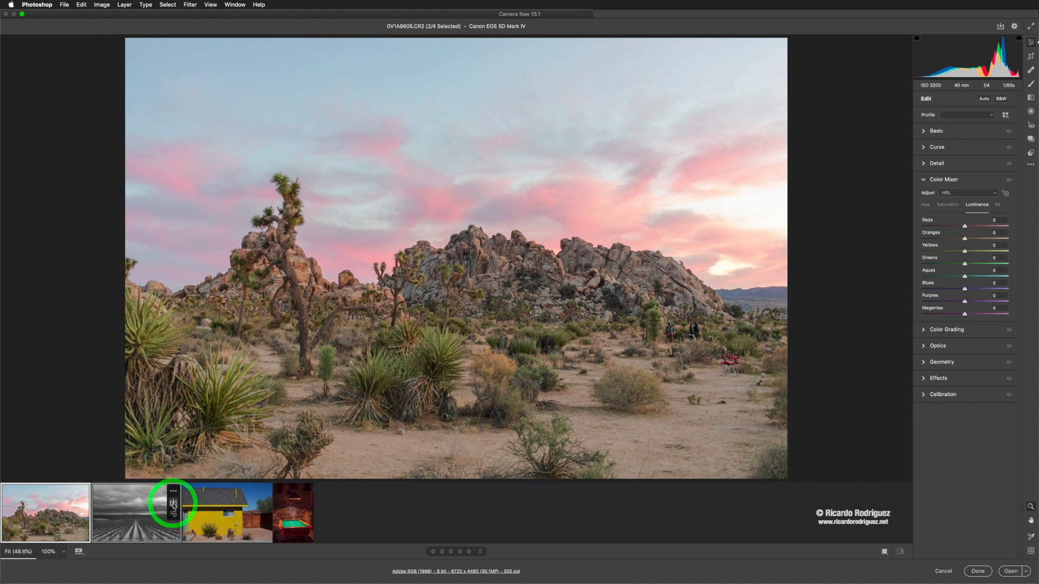
click(173, 504)
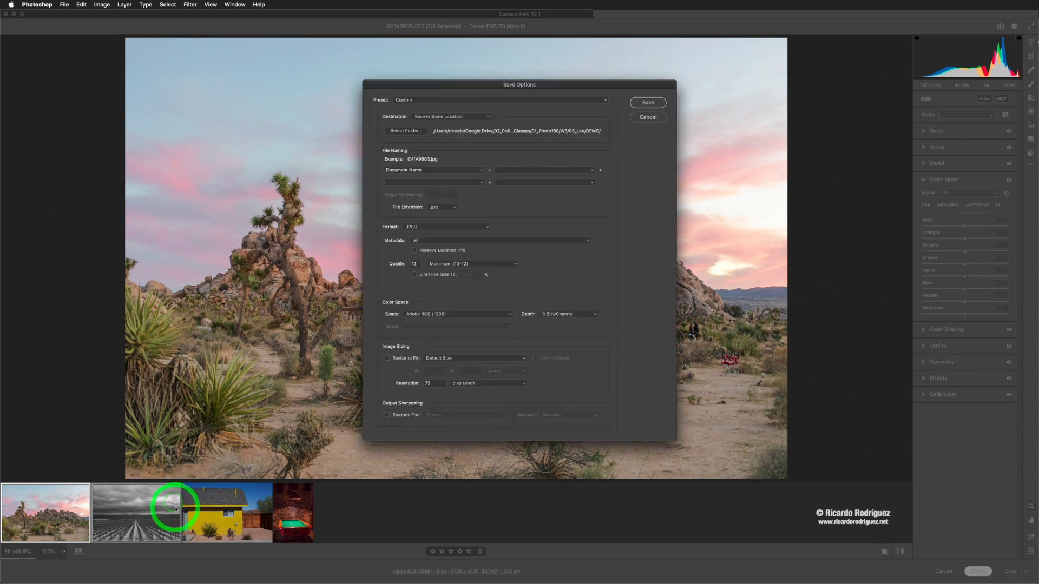
drag(573, 81, 492, 81)
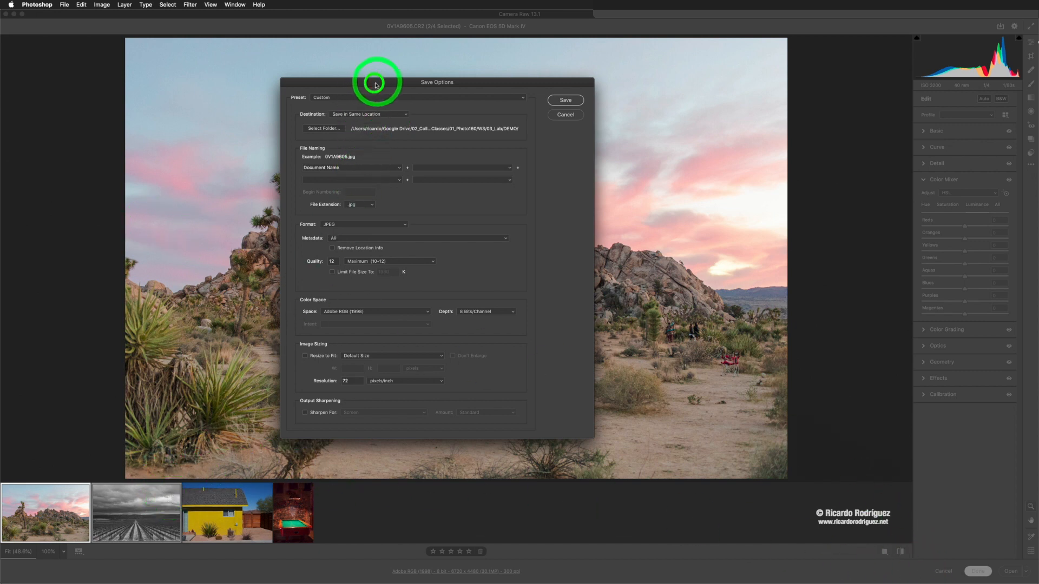
drag(376, 82, 356, 80)
click(547, 111)
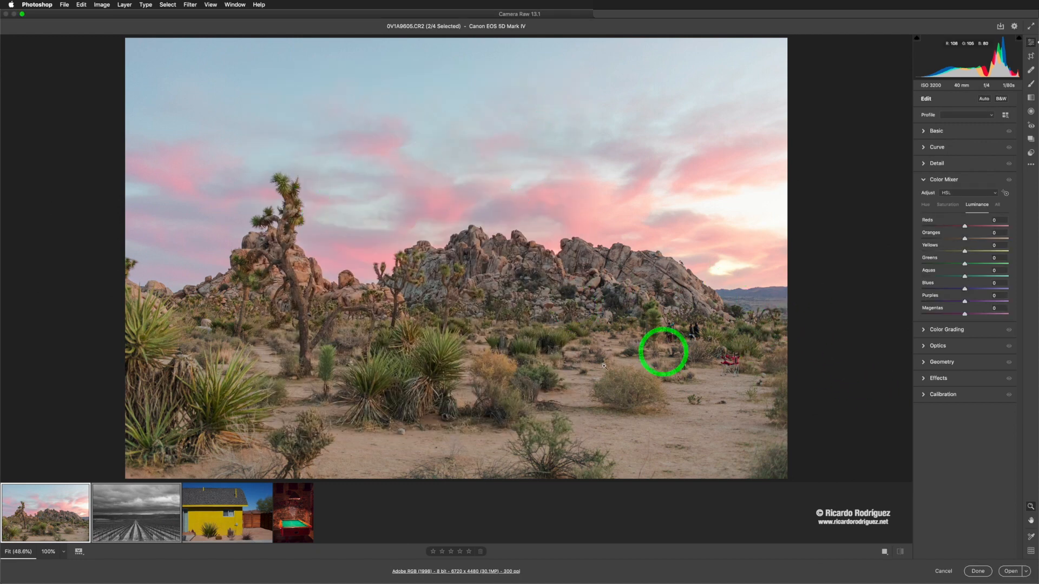
Step: Open the save options for the selected images and set the destination to a new folder named jpg inside DEMO
mouse_move(168, 489)
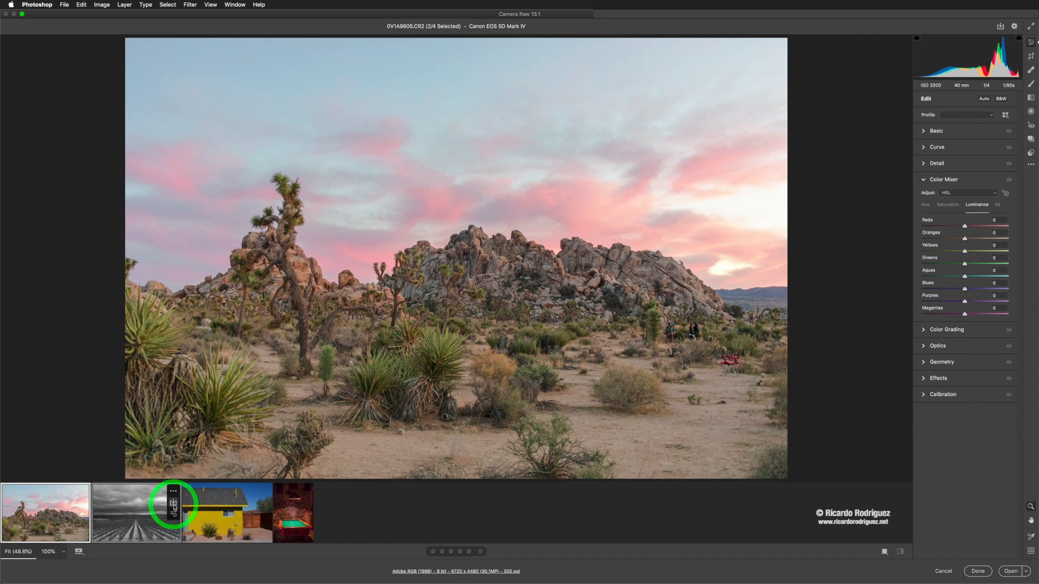
click(174, 504)
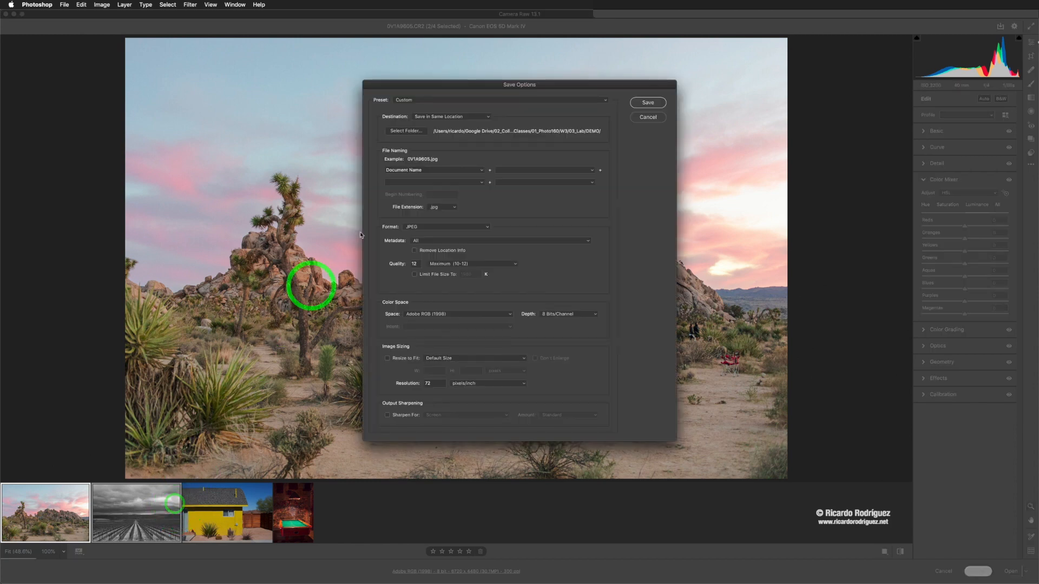
drag(456, 84, 423, 74)
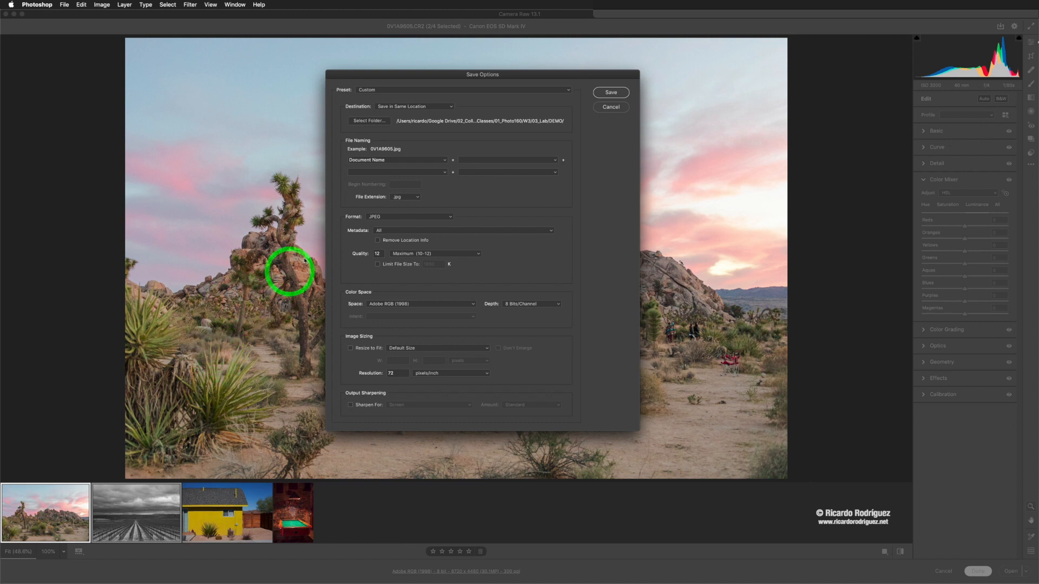
click(372, 125)
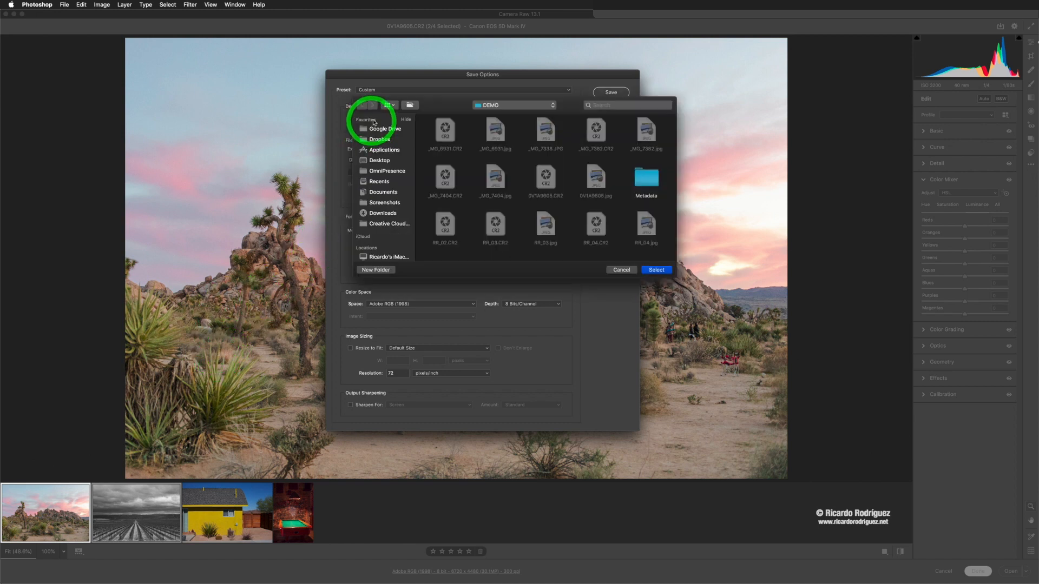
click(376, 270)
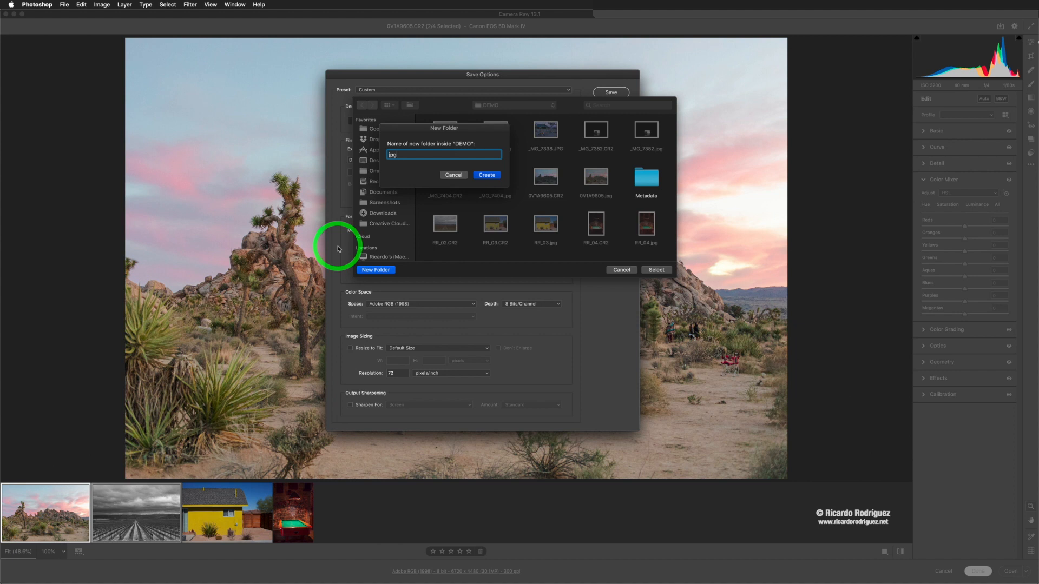
click(489, 175)
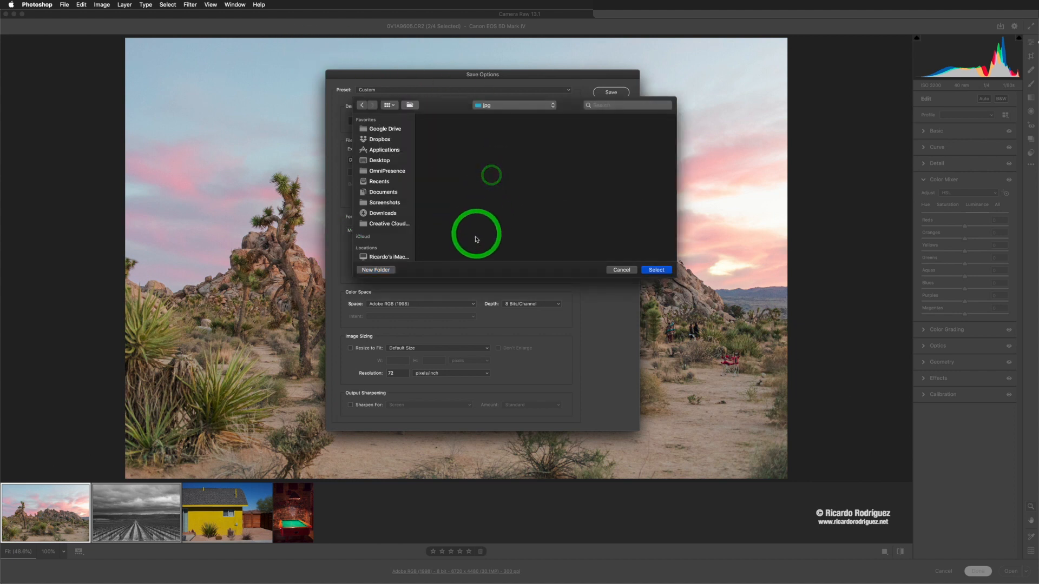
click(656, 270)
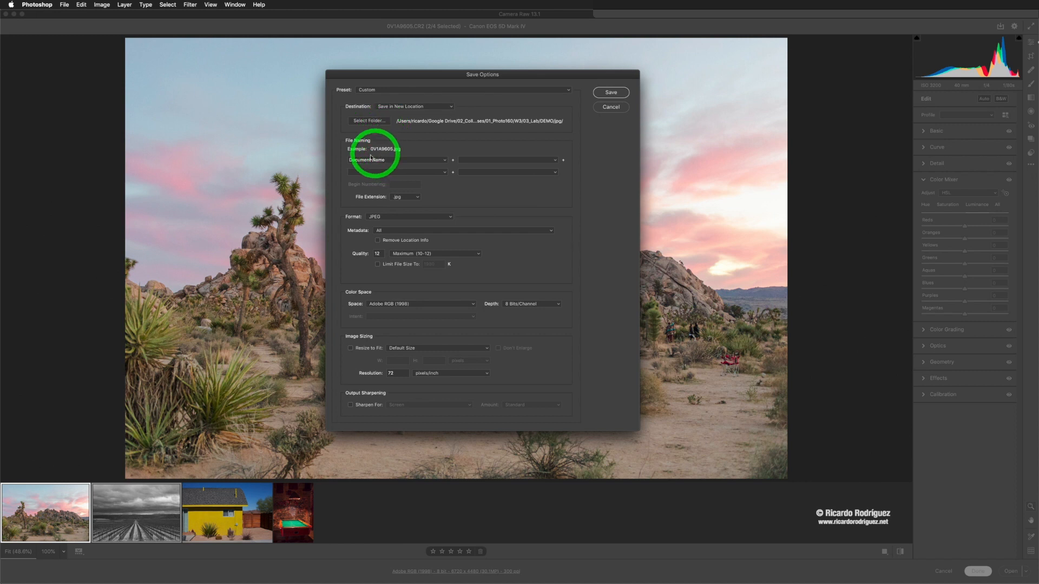
Step: Set the file extension to .jpg and save the selected images as JPEG at quality 12
click(405, 198)
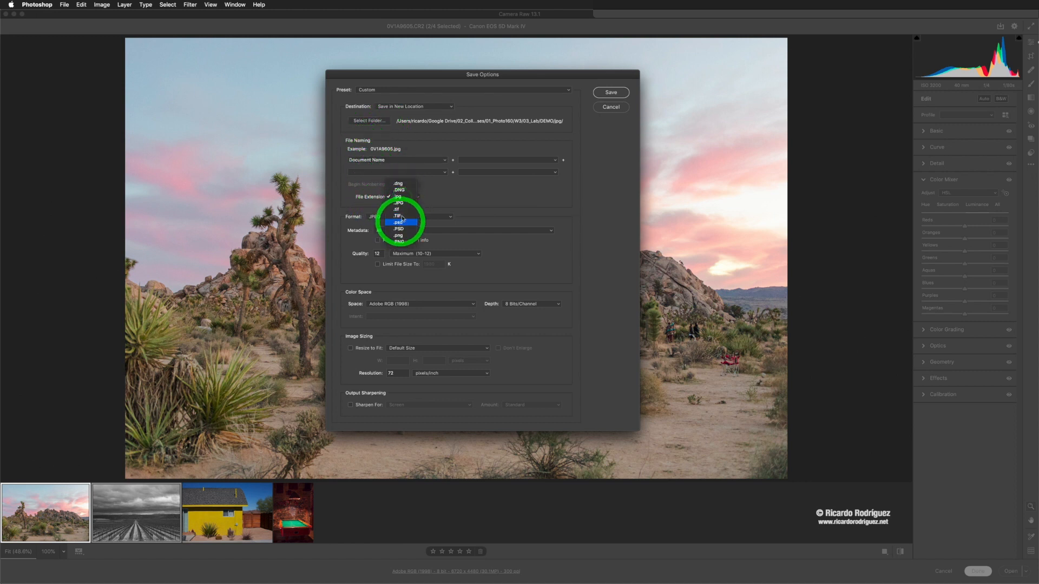
click(427, 189)
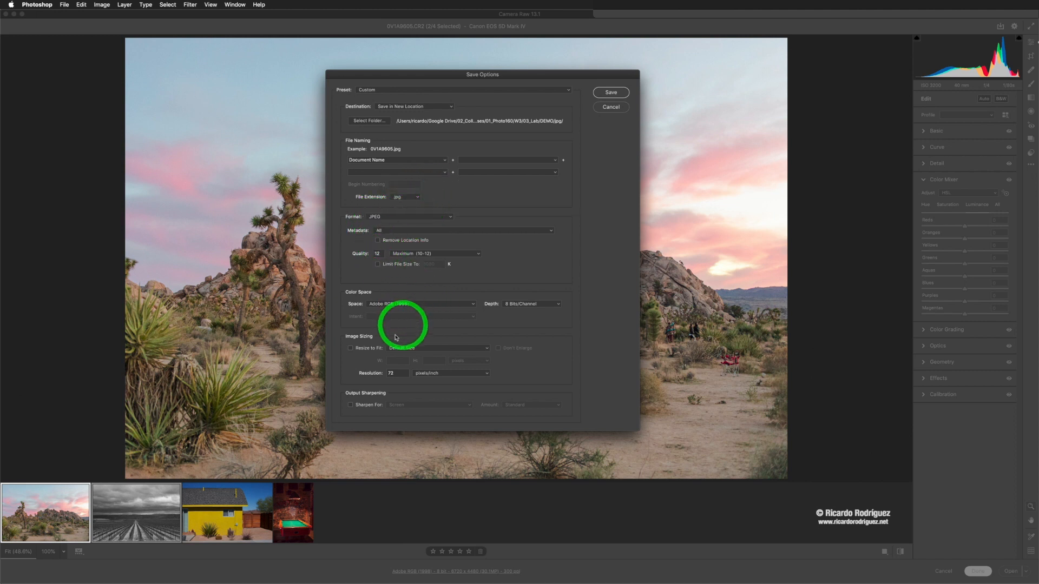
click(350, 348)
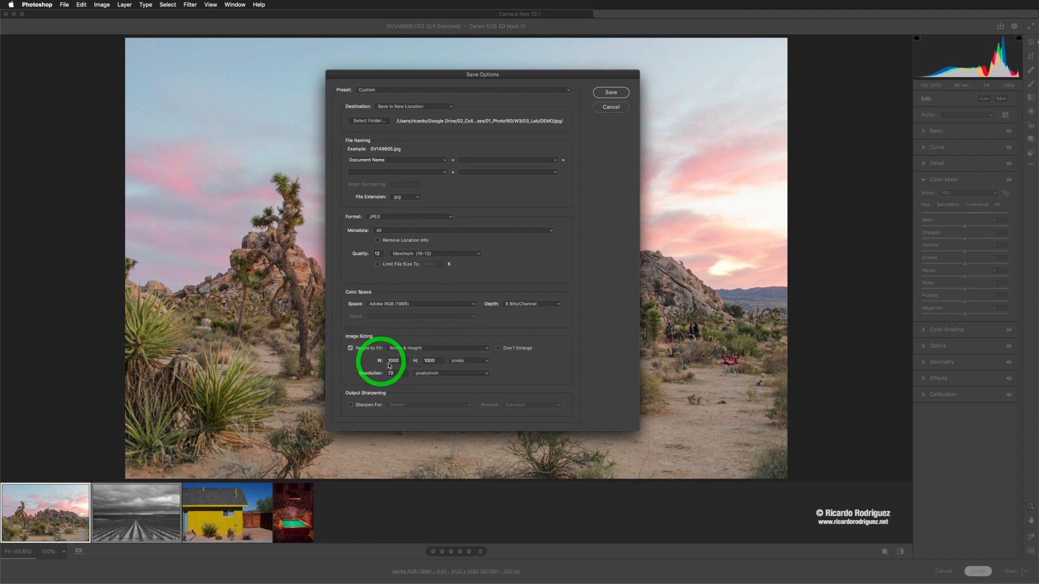
click(351, 348)
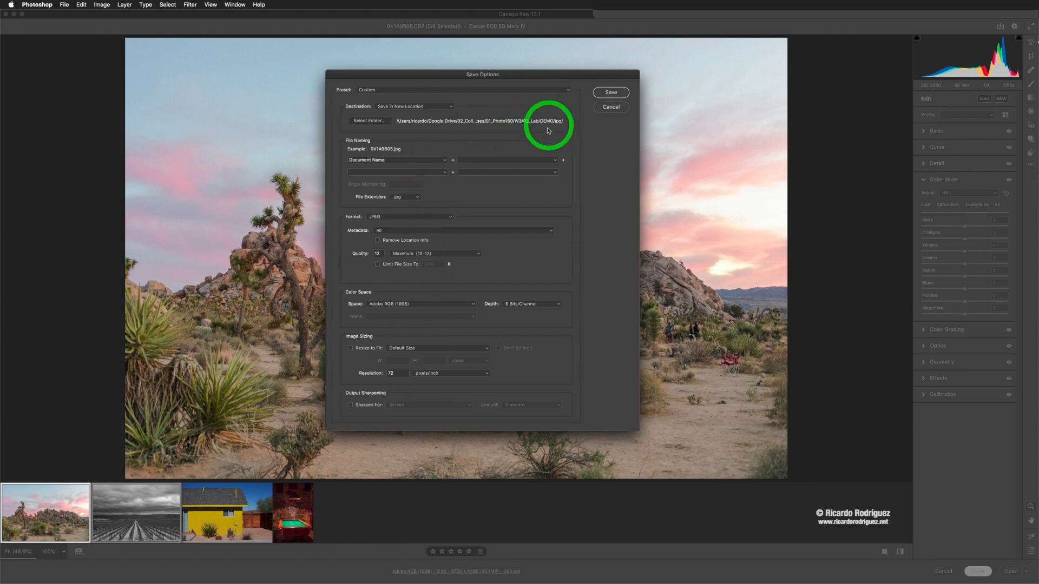
click(610, 93)
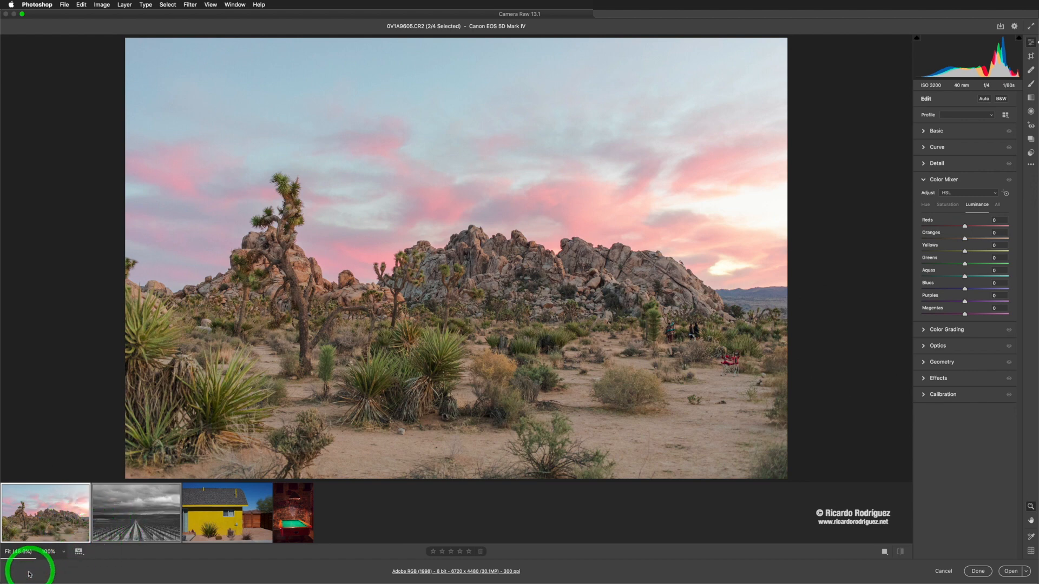
Step: Close Camera Raw, switch to Bridge and open the jpg folder
click(978, 572)
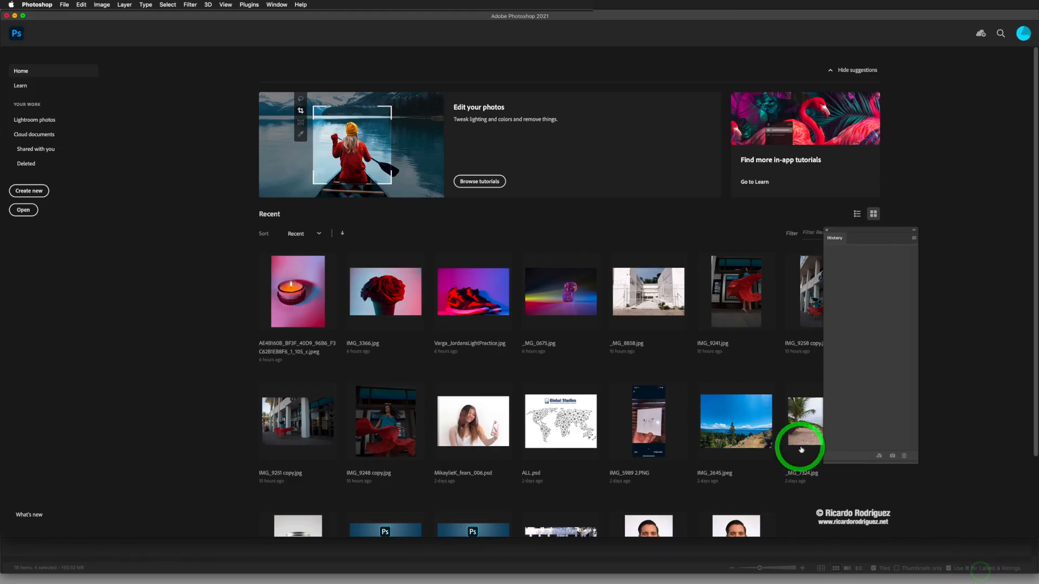
key(super+Tab)
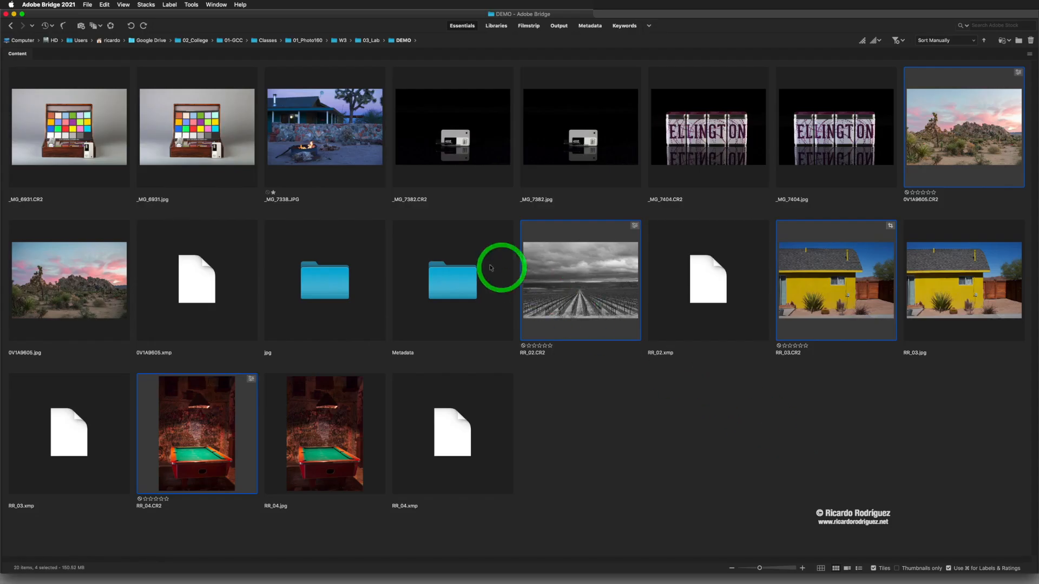
double_click(324, 277)
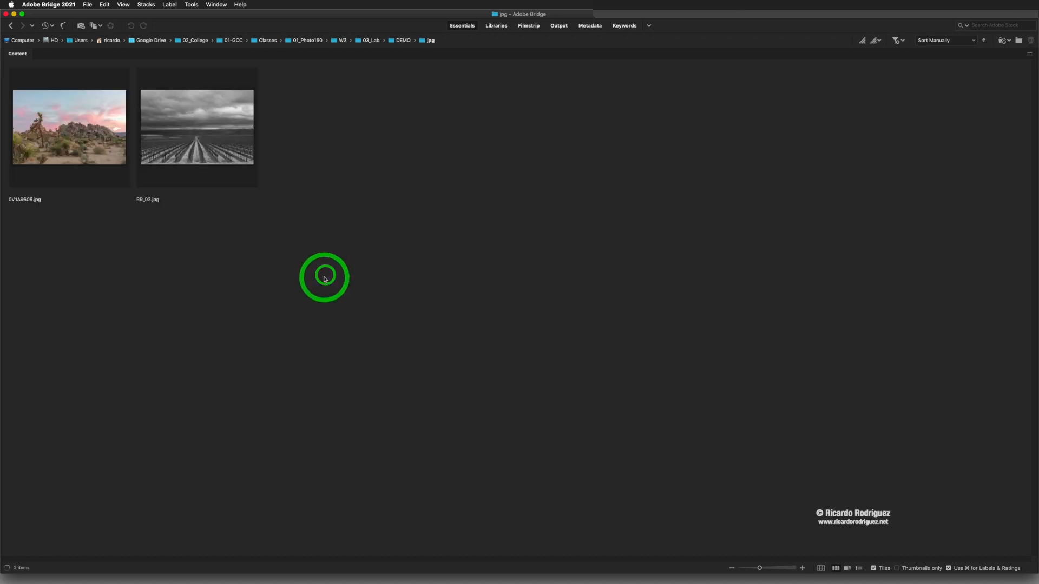
Step: Preview the exported desert JPEG full screen, then go back to the DEMO folder
click(88, 140)
key(space)
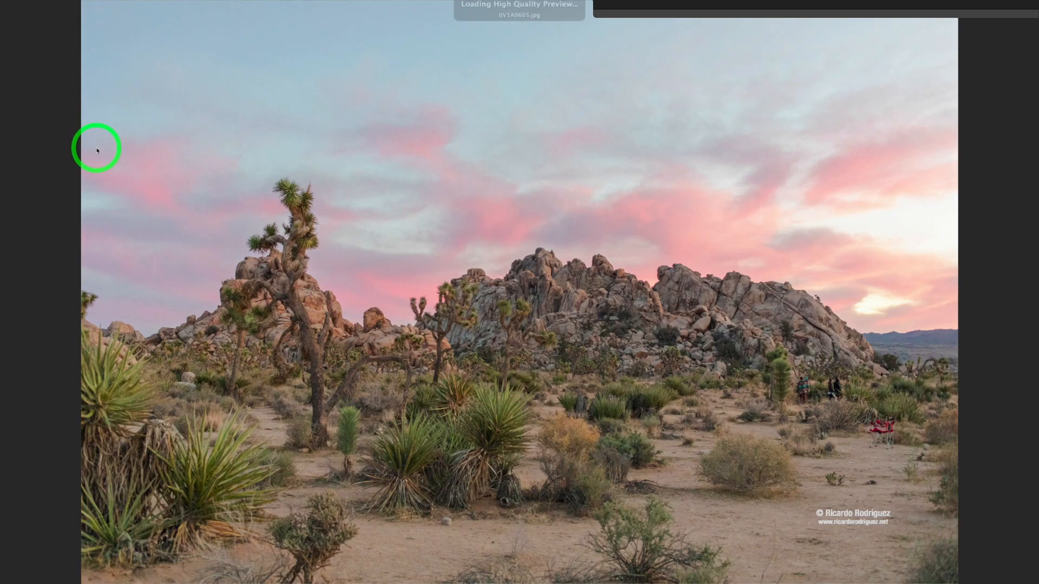
key(space)
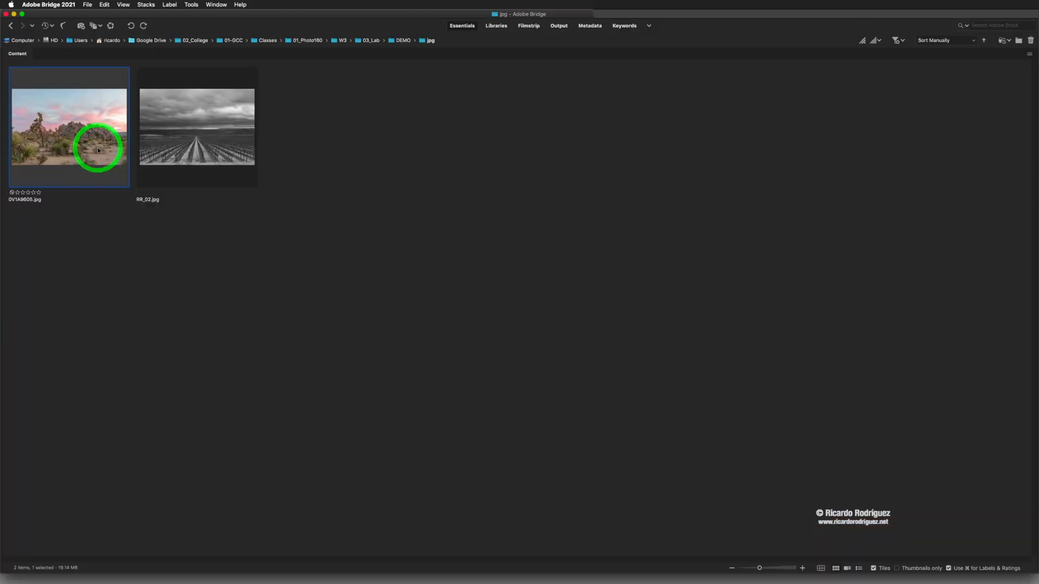
click(400, 40)
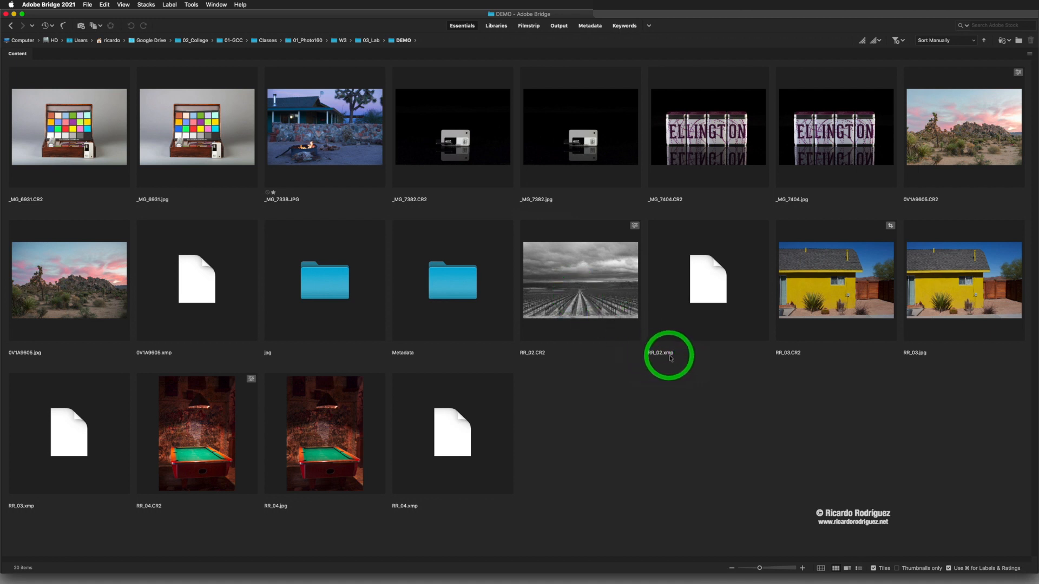
Step: Open RR_02.CR2 in Camera Raw, compare the original against the black and white edit, and close it
click(703, 314)
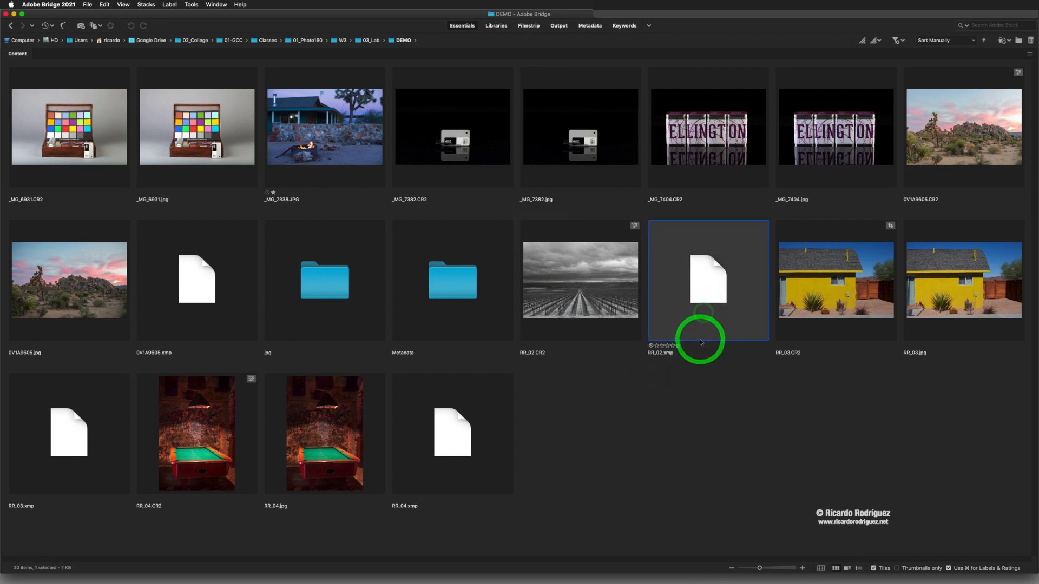
double_click(582, 283)
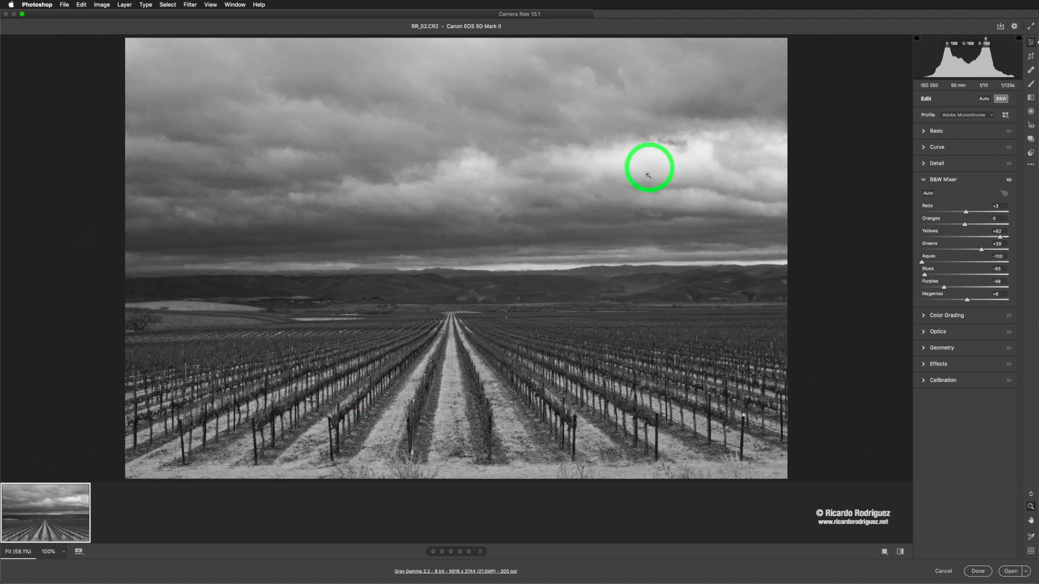
click(901, 551)
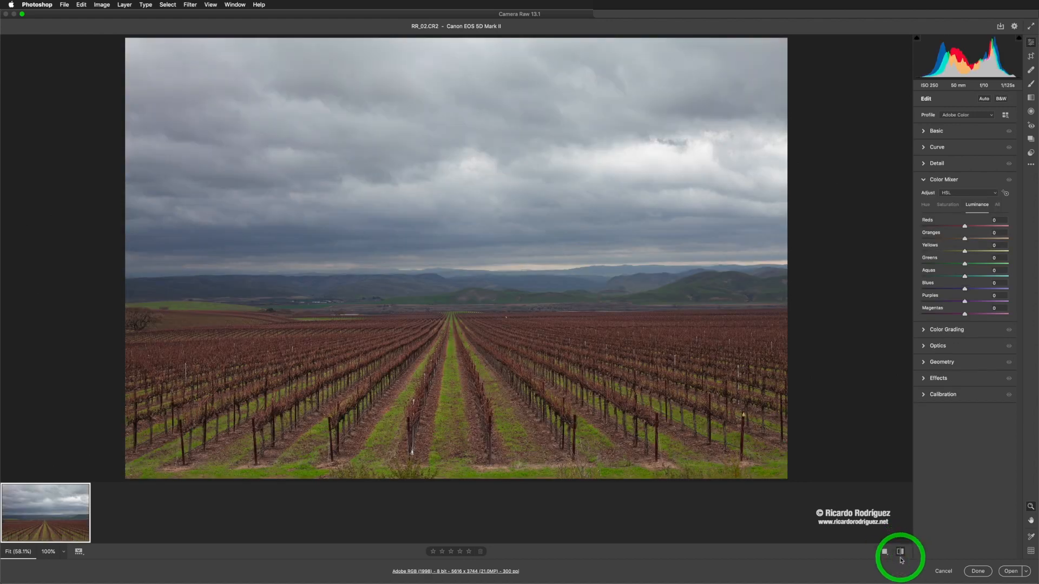
click(901, 552)
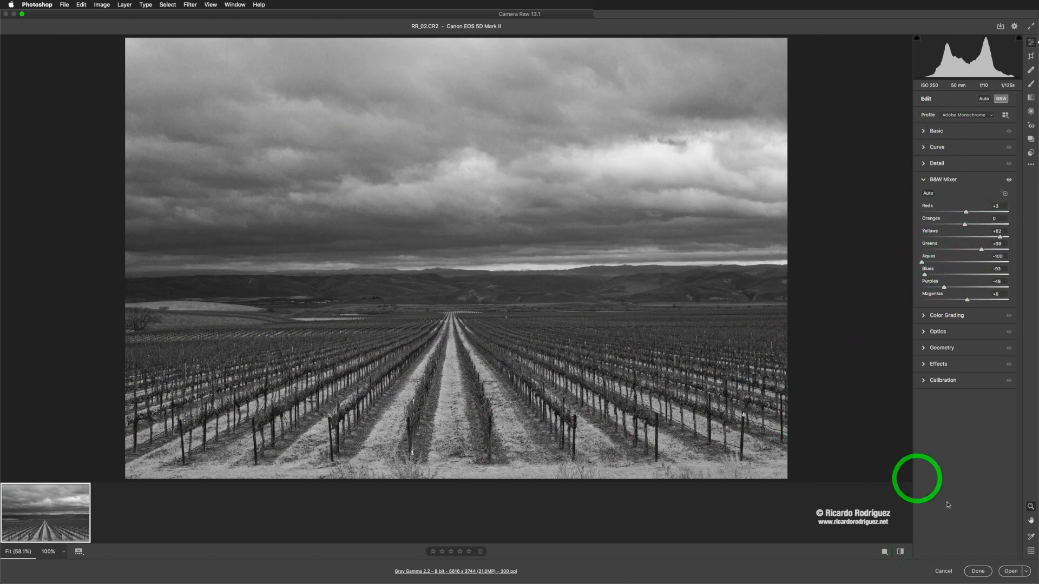
click(979, 572)
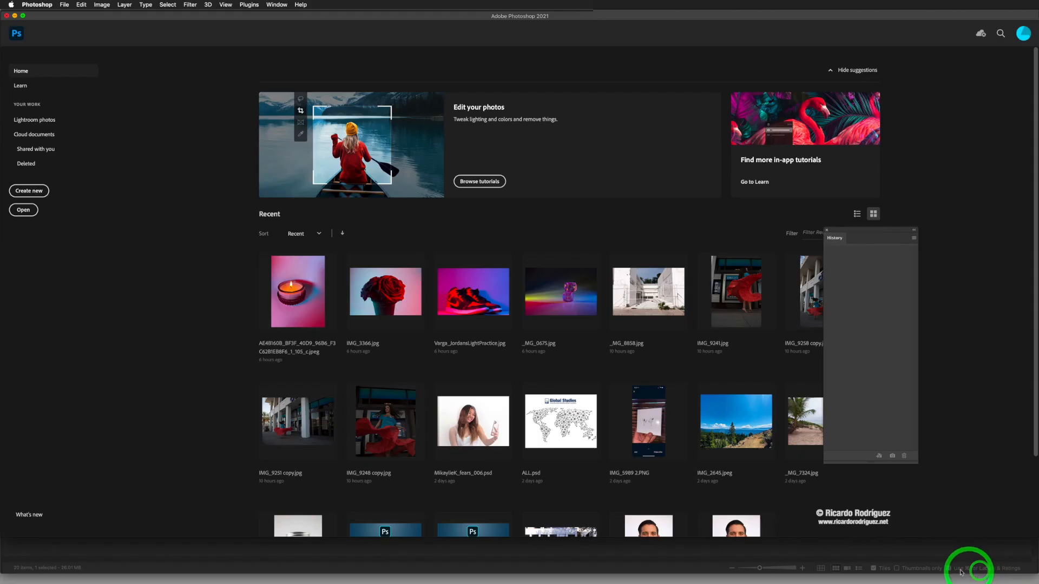
Step: Return to Bridge and move the RR_02.xmp sidecar file to the Trash
key(super+Tab)
click(487, 283)
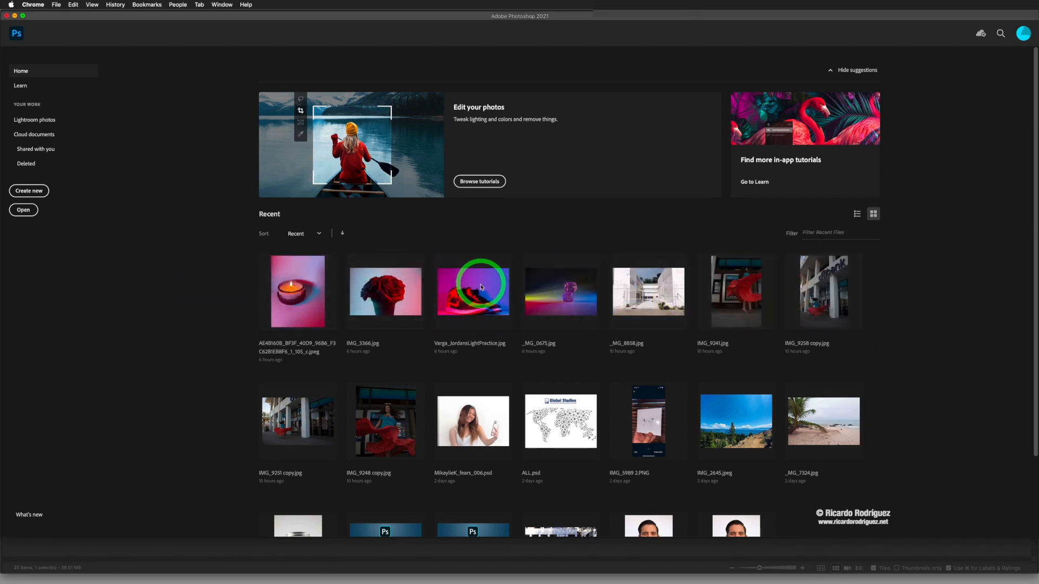
key(super+Tab)
click(306, 277)
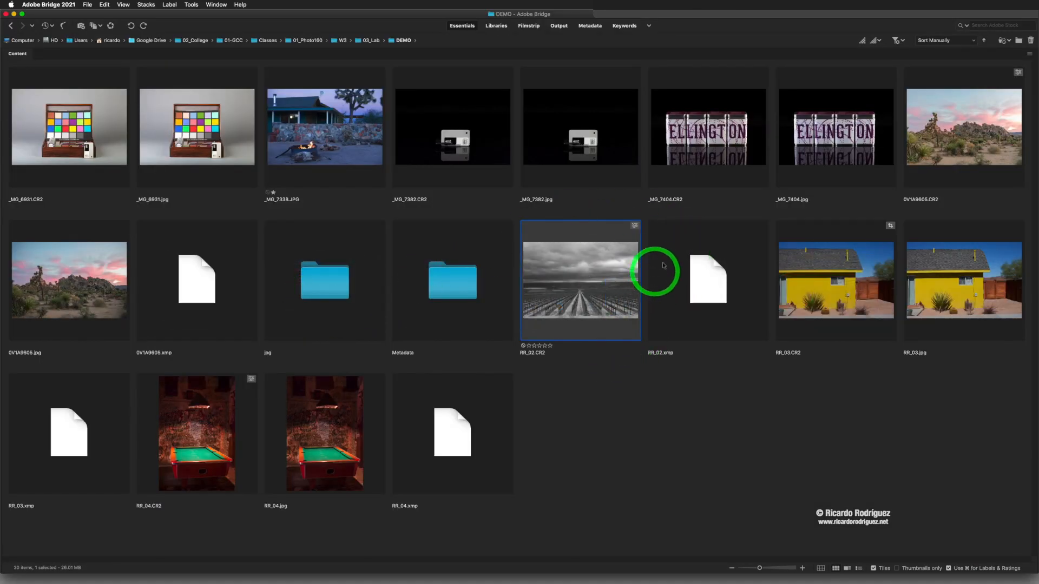
right_click(709, 278)
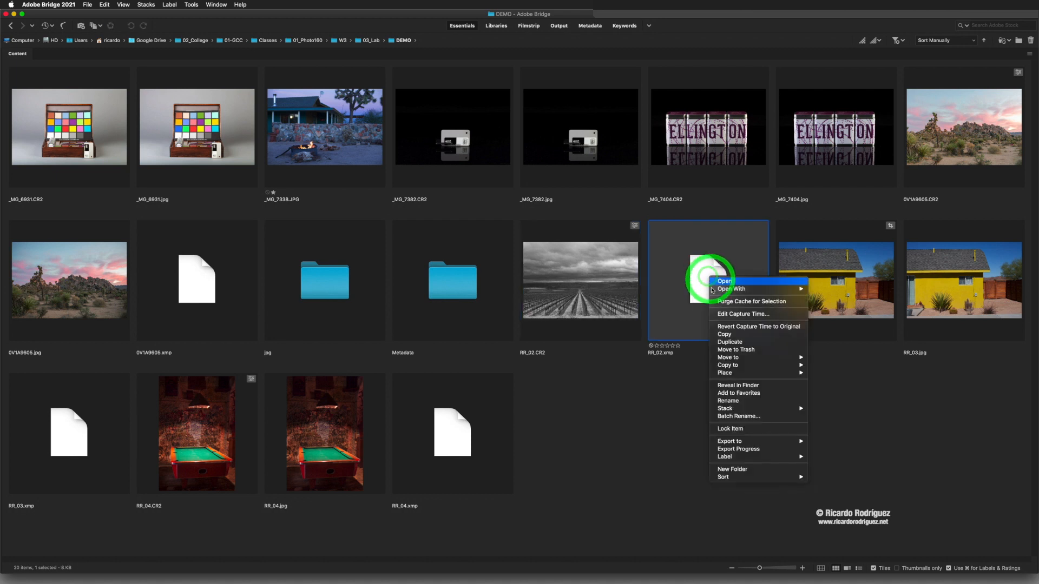
click(730, 349)
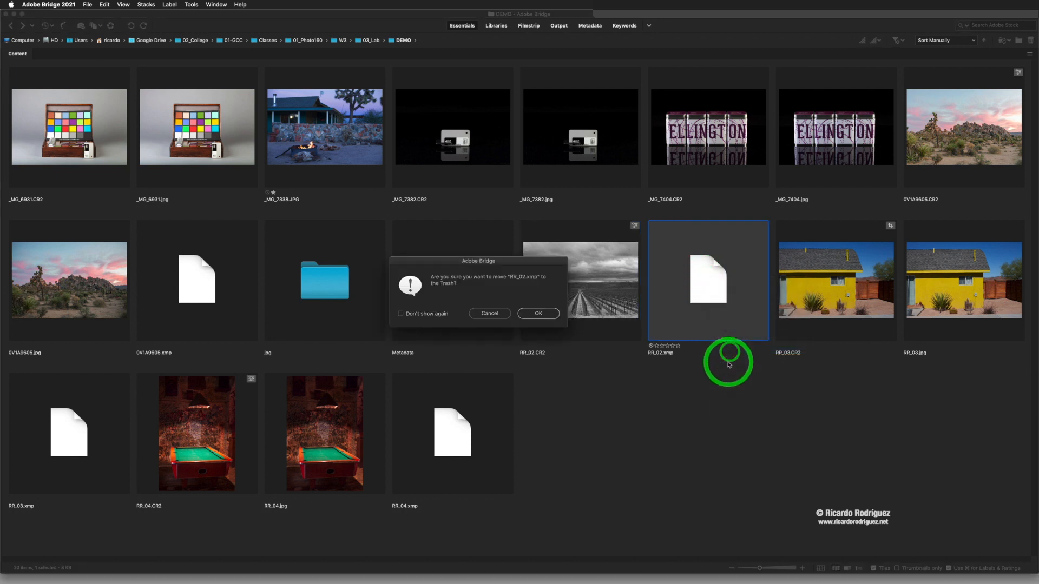
click(550, 315)
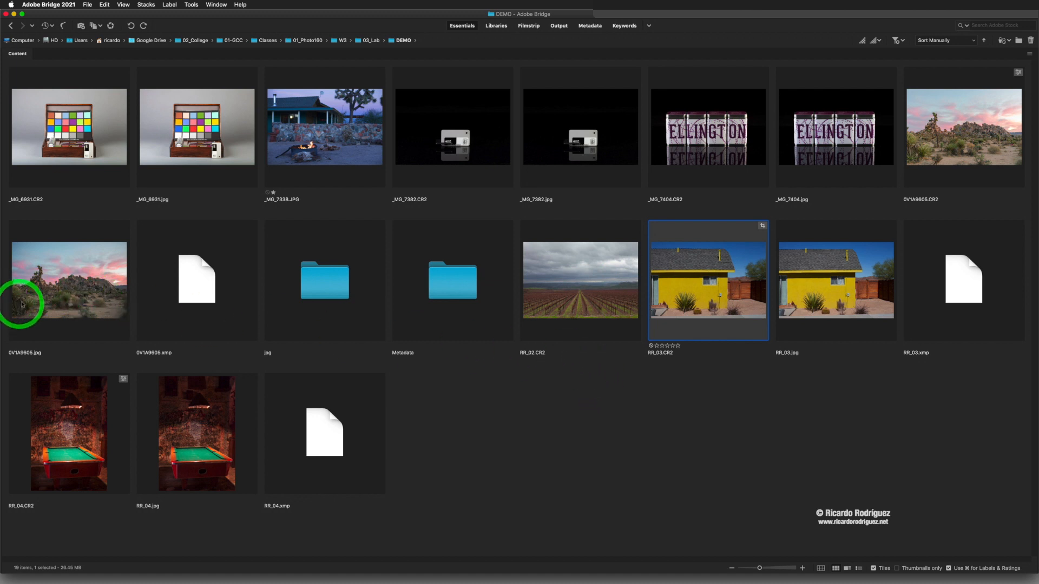
Step: Select the desert JPEG and its 0V1A9605.xmp sidecar in turn to compare them
click(56, 290)
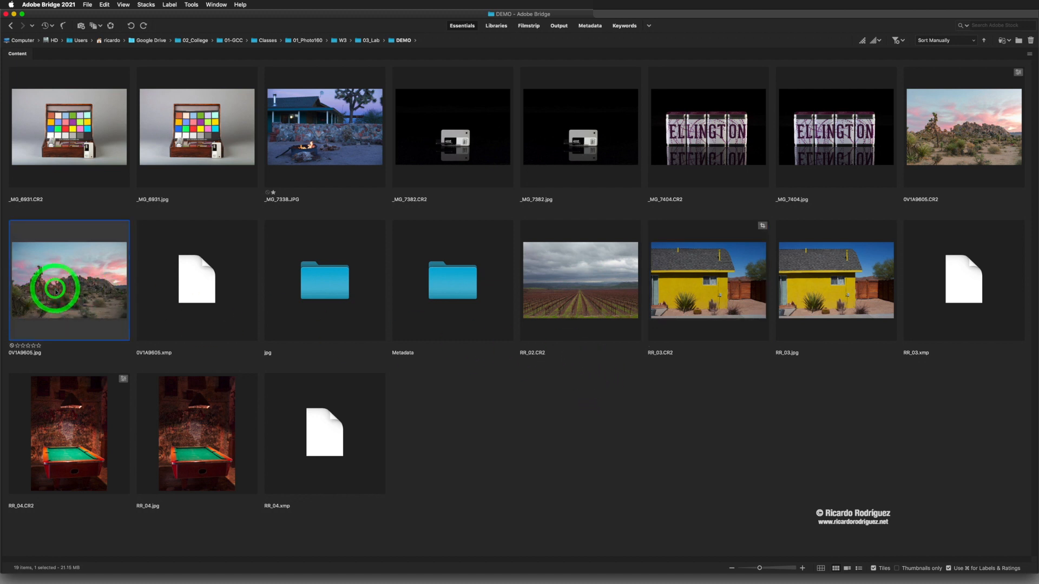
click(204, 291)
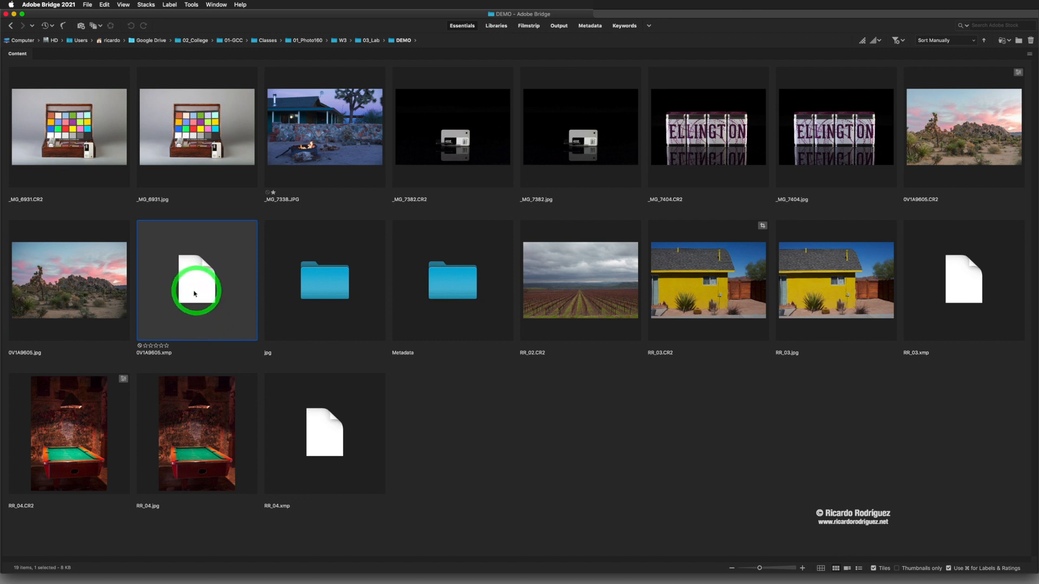
click(93, 291)
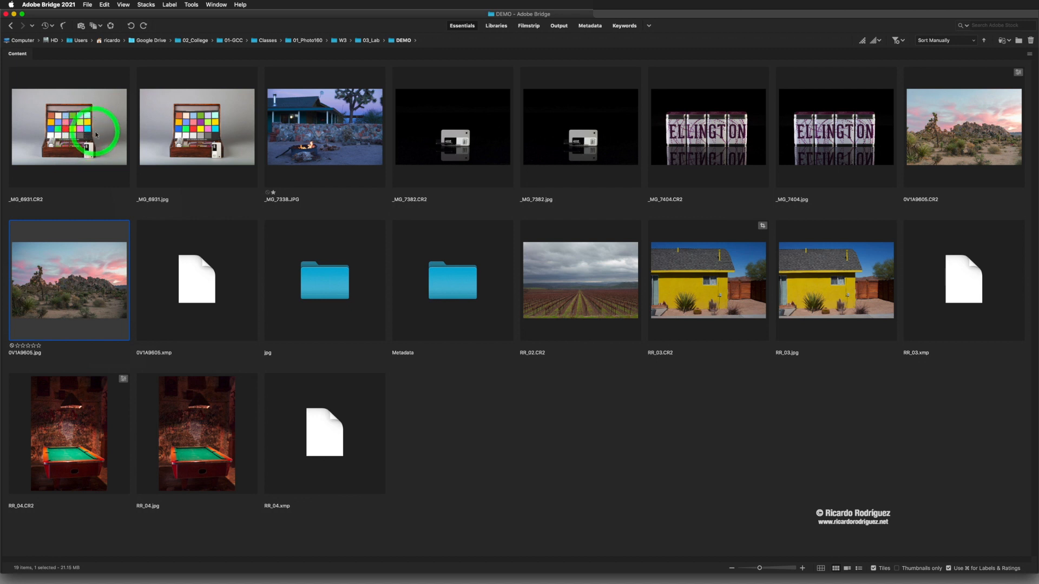
Step: Select _MG_6931.CR2, _MG_7382.CR2 and _MG_7404.CR2 together and open them in Camera Raw
click(90, 139)
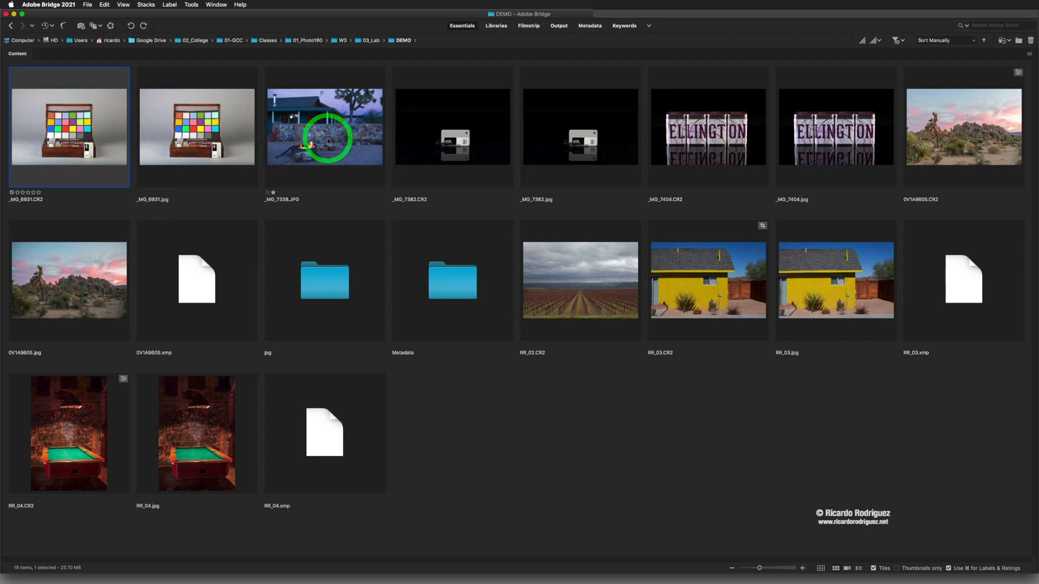
super+click(469, 143)
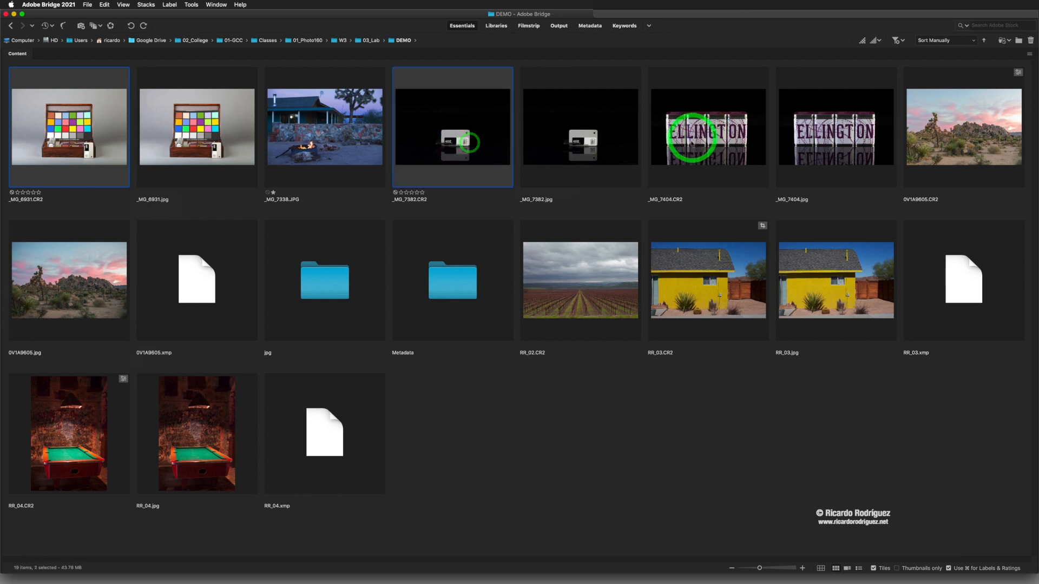
super+click(710, 141)
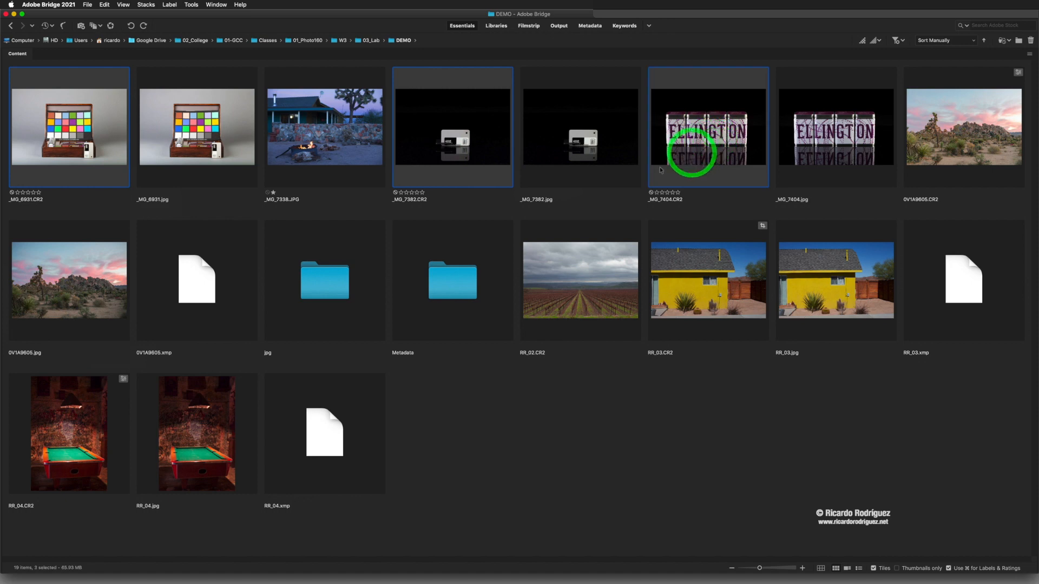
right_click(426, 131)
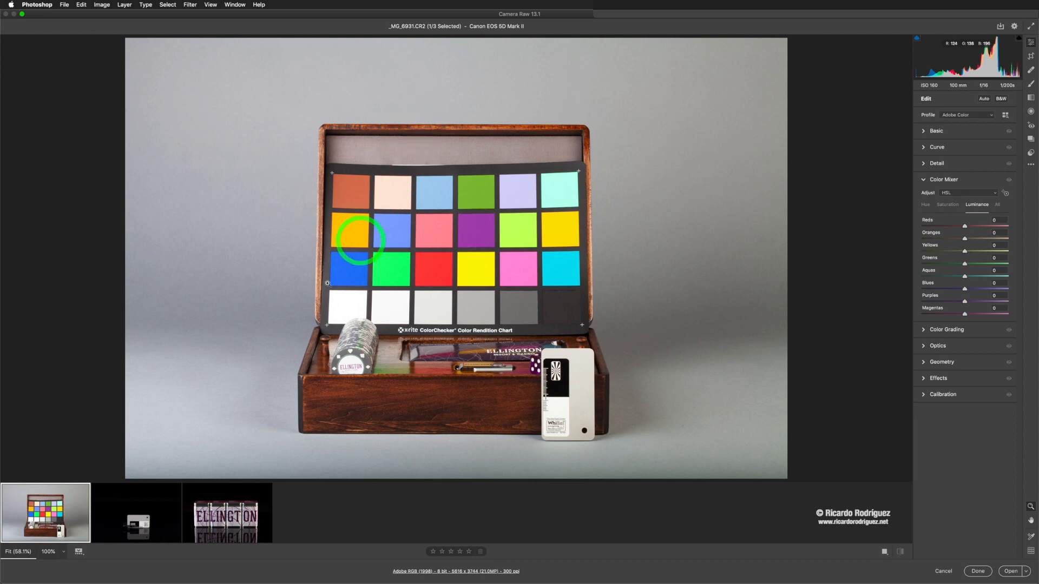
Step: Switch to _MG_7382.CR2, expand the Basic panel and raise its Exposure to +0.70
click(153, 507)
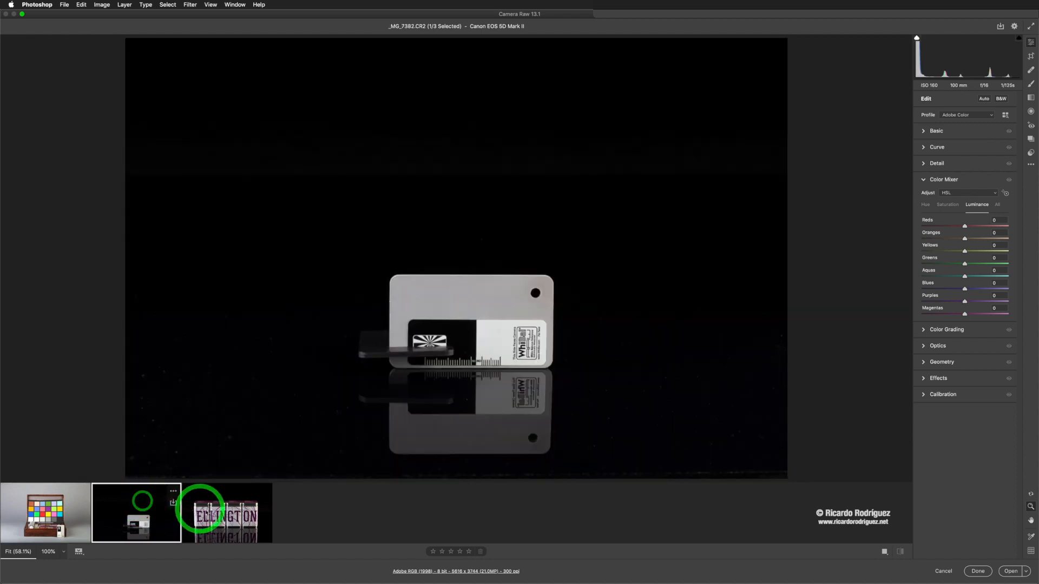
super+click(229, 500)
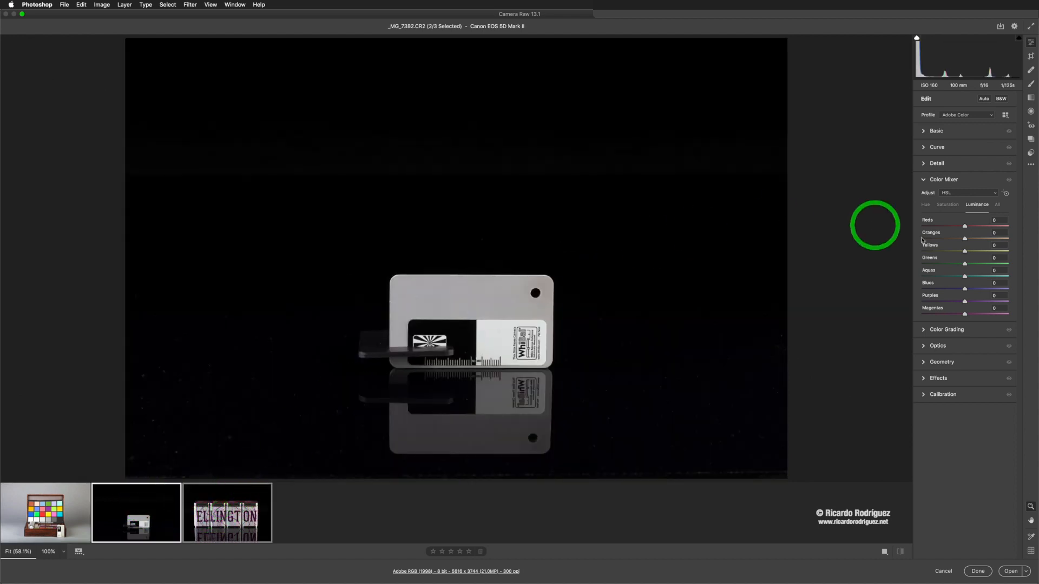
click(924, 131)
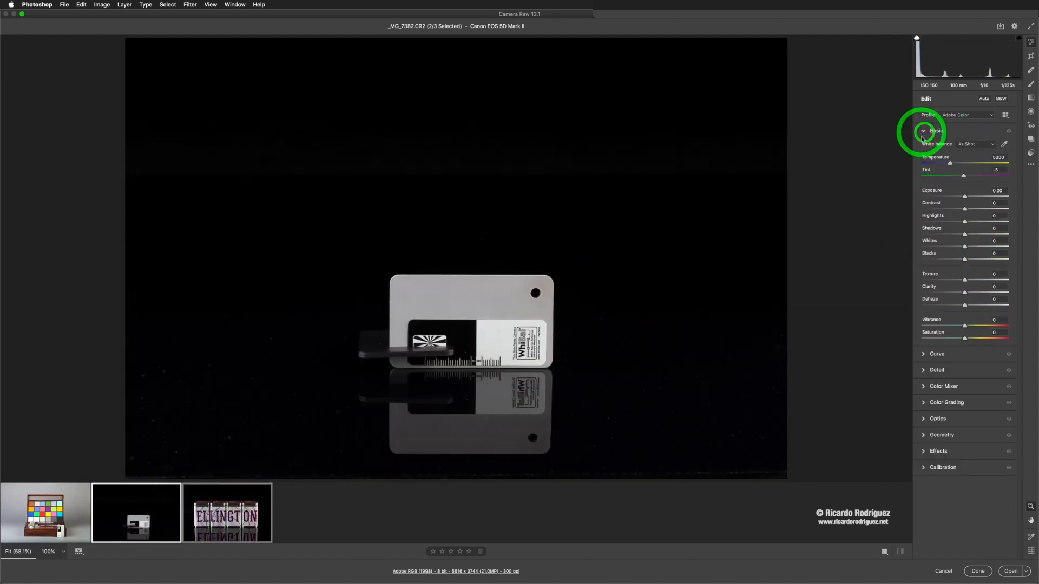
drag(963, 203, 965, 197)
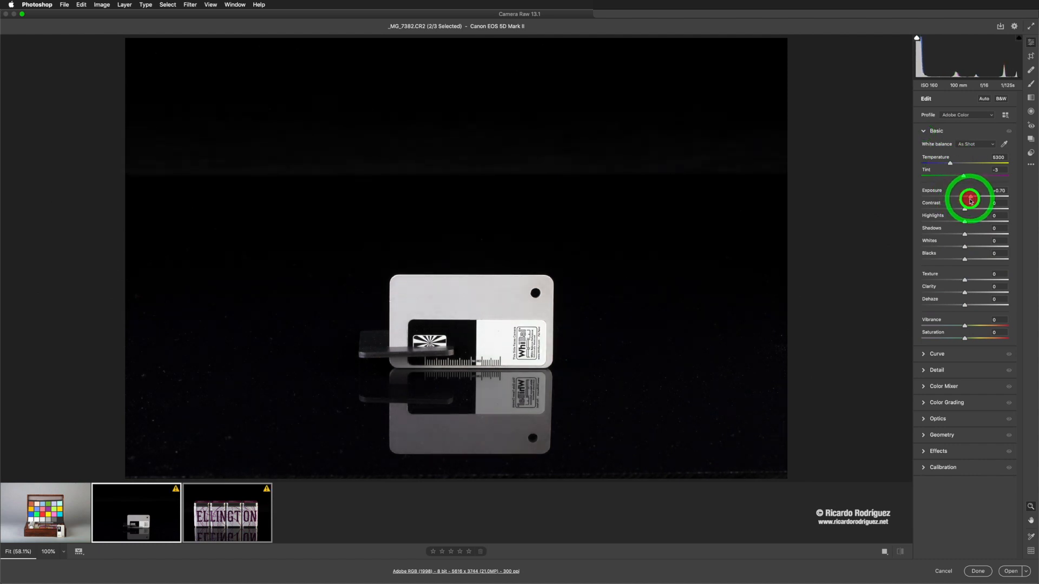
Step: Go back to _MG_6931.CR2 and set its white balance by sampling the white card with the White Balance tool
click(230, 511)
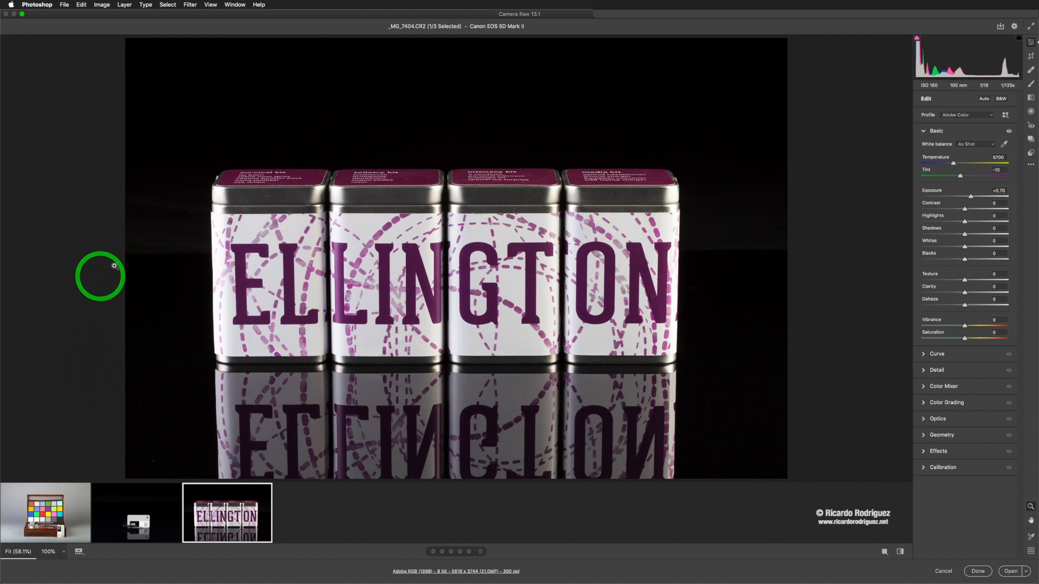
click(134, 512)
click(46, 511)
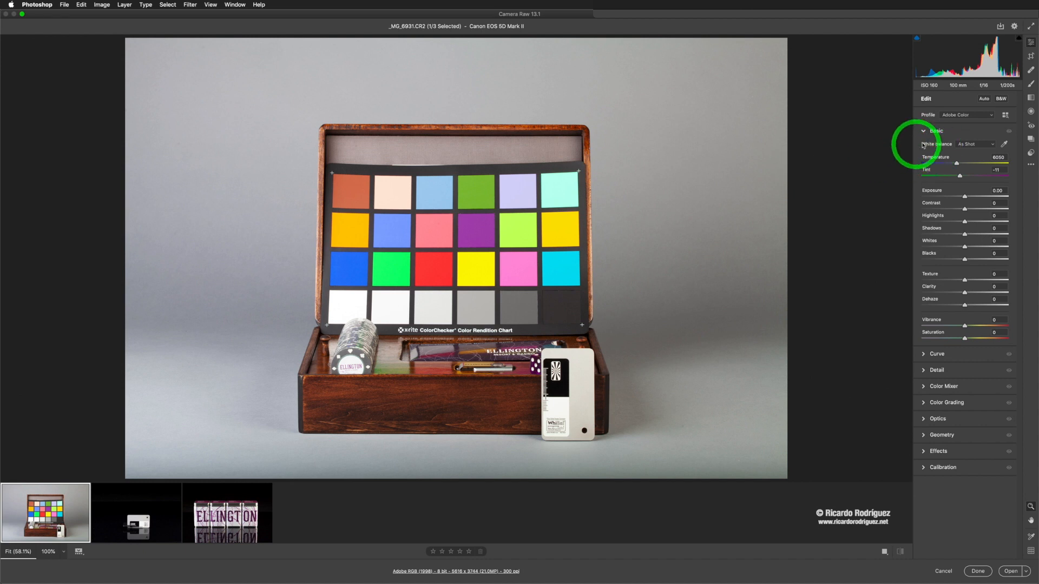
click(1004, 145)
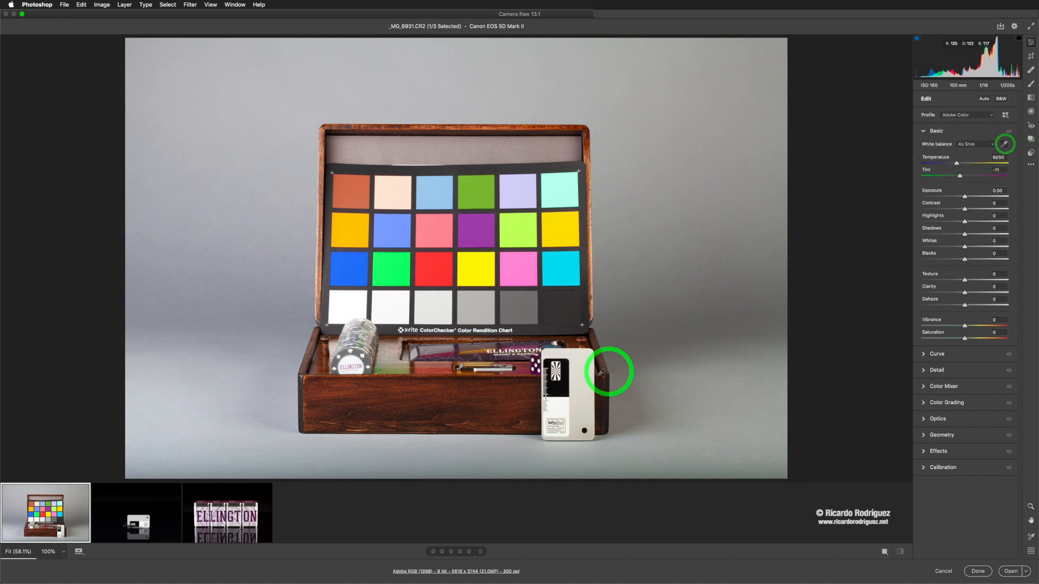
click(583, 377)
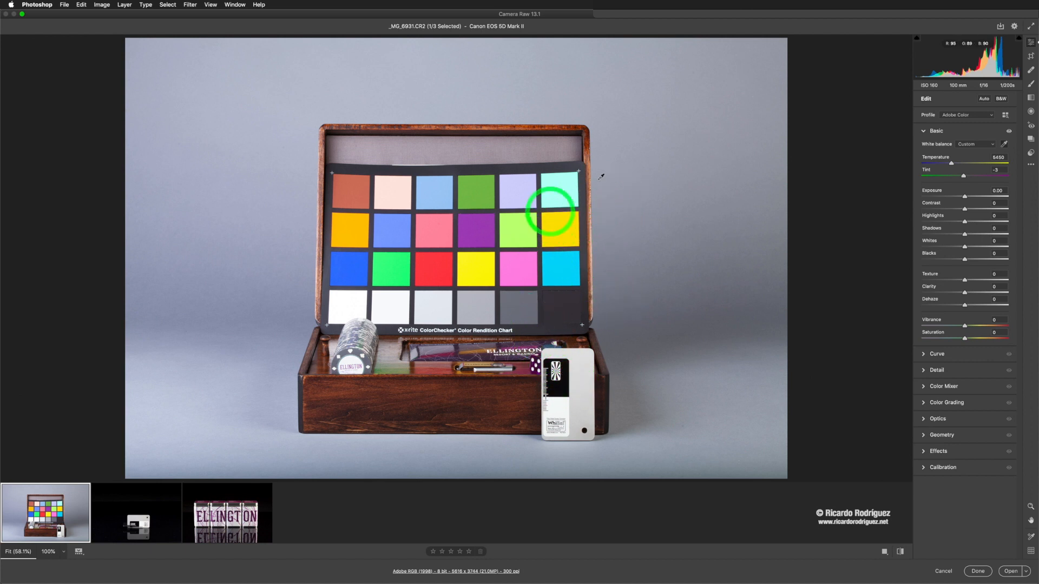
click(577, 370)
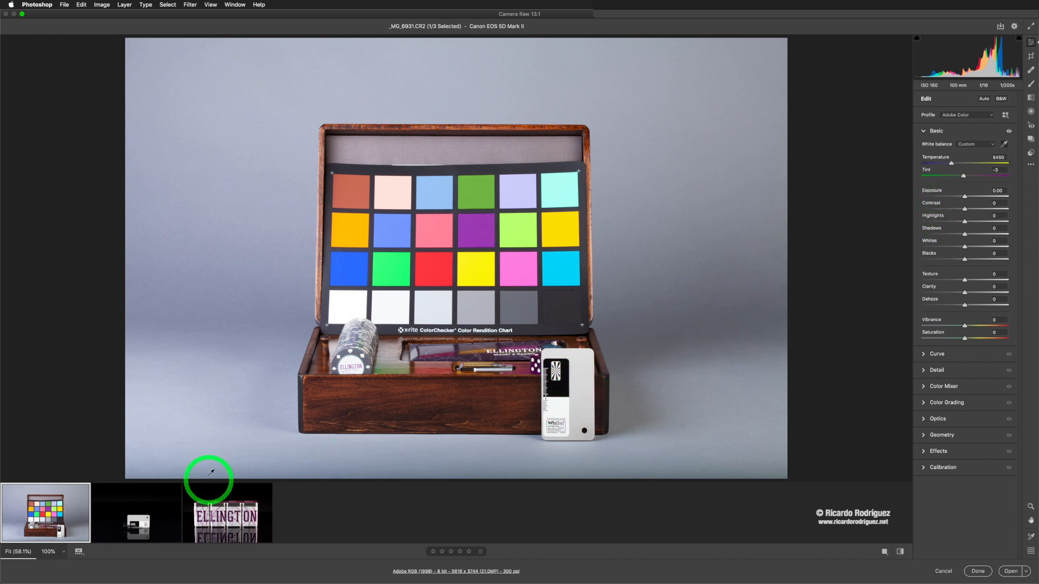
Step: In _MG_7382.CR2, set the white balance by sampling the white card with the White Balance tool
click(147, 506)
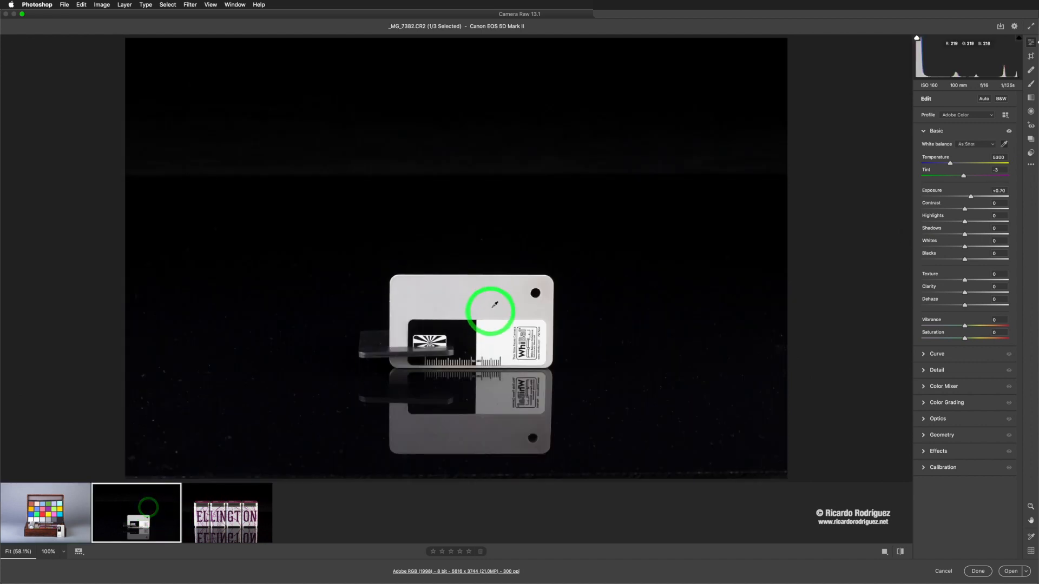
click(1005, 144)
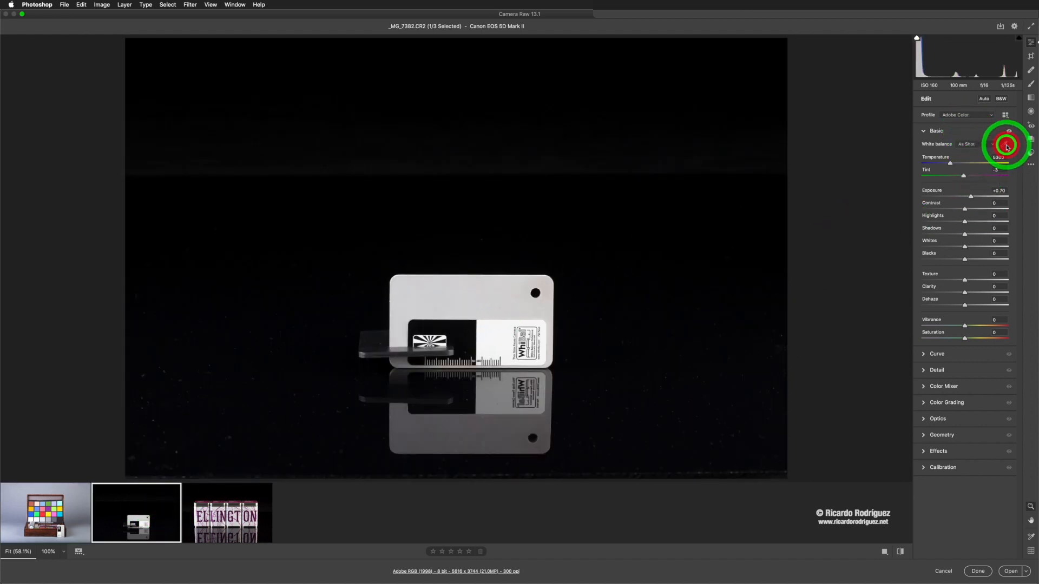
click(492, 294)
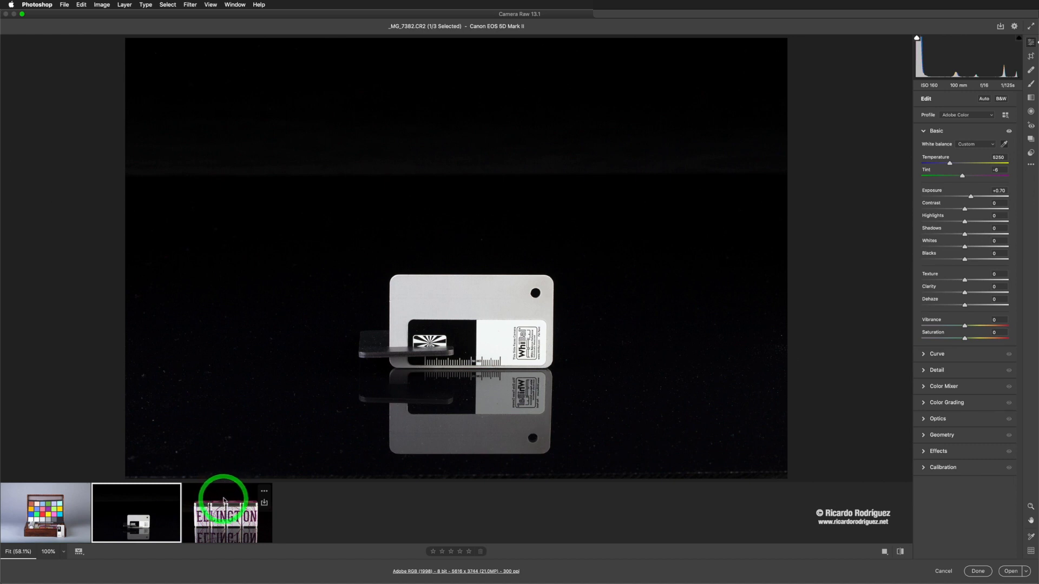
Step: Add _MG_7404.CR2 to the selection and synchronize all settings from _MG_7382.CR2 to it
super+click(226, 497)
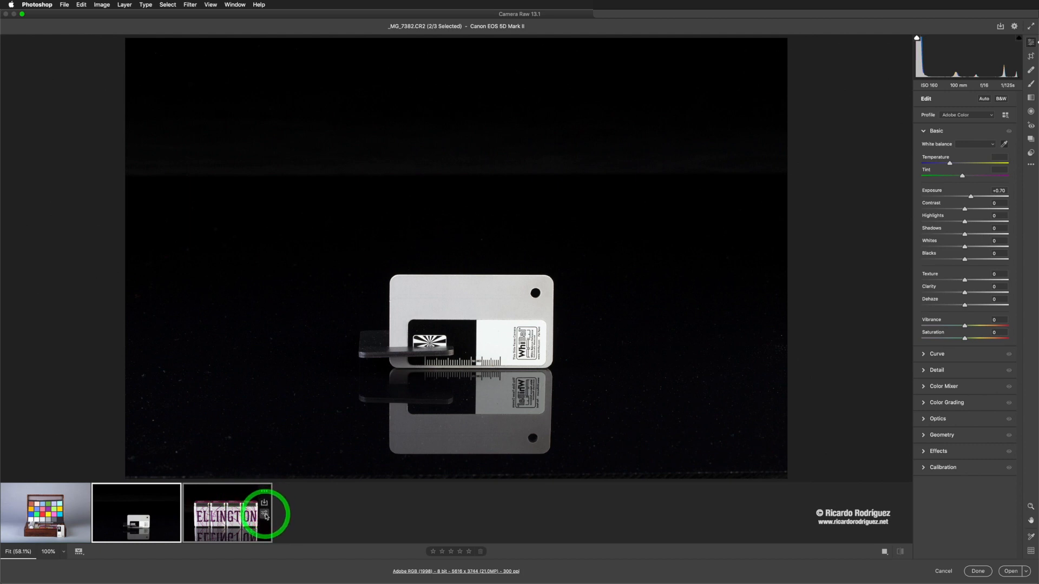
click(265, 514)
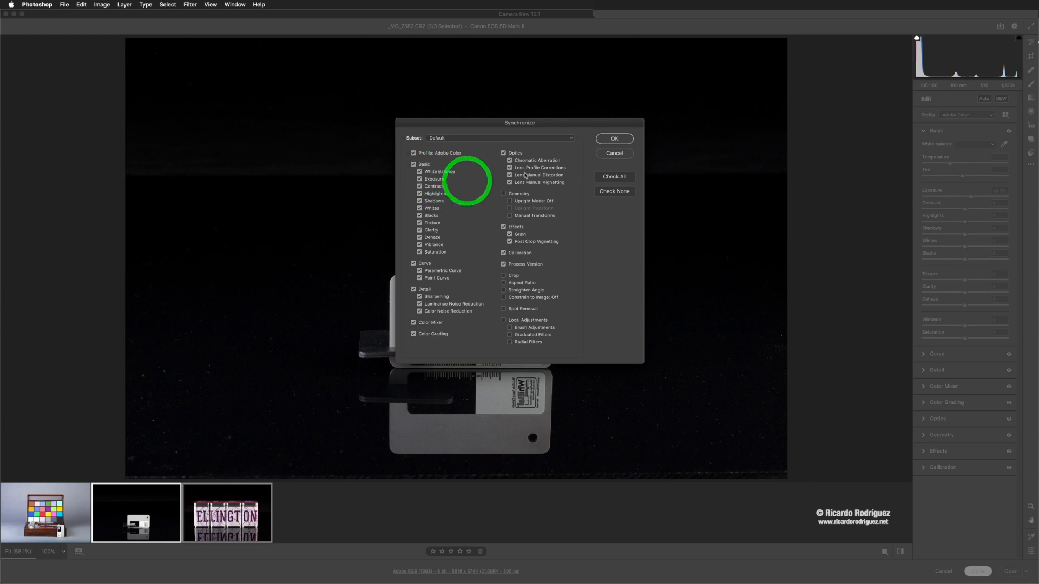
click(608, 139)
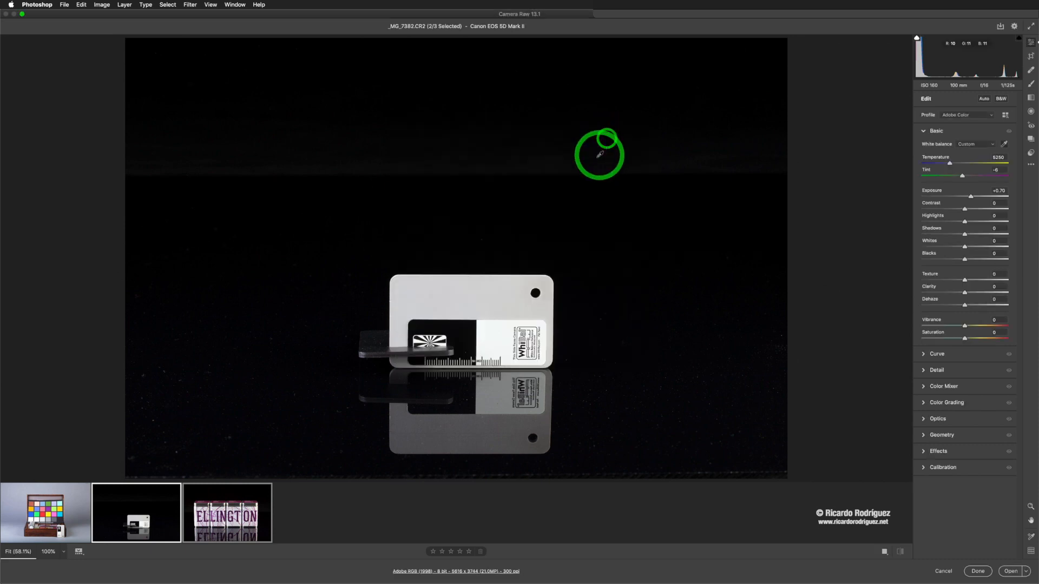
Step: Compare _MG_7404 with _MG_7382, then open _MG_7404.CR2 as an image in Photoshop
click(222, 506)
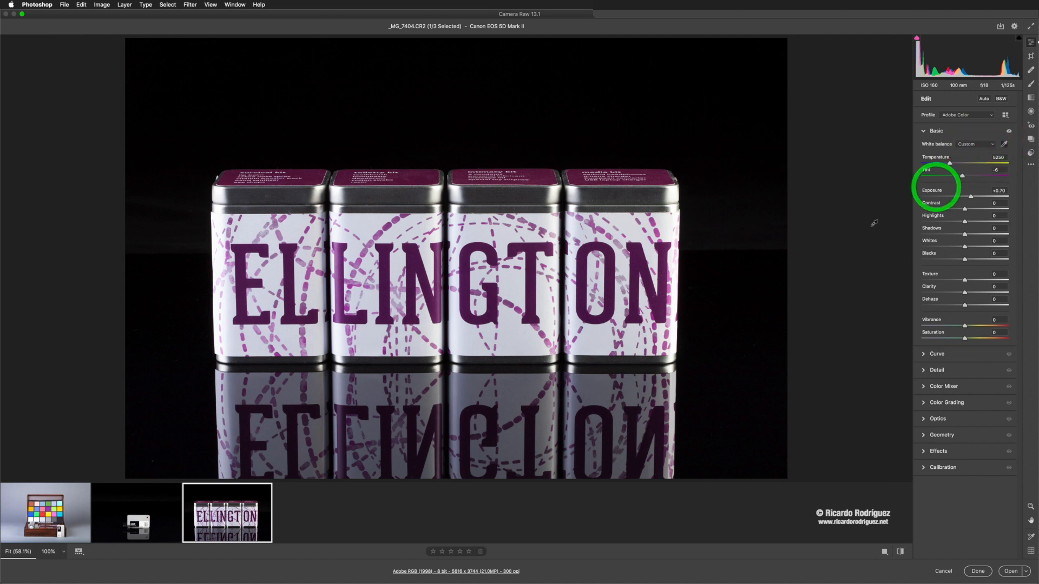
click(155, 514)
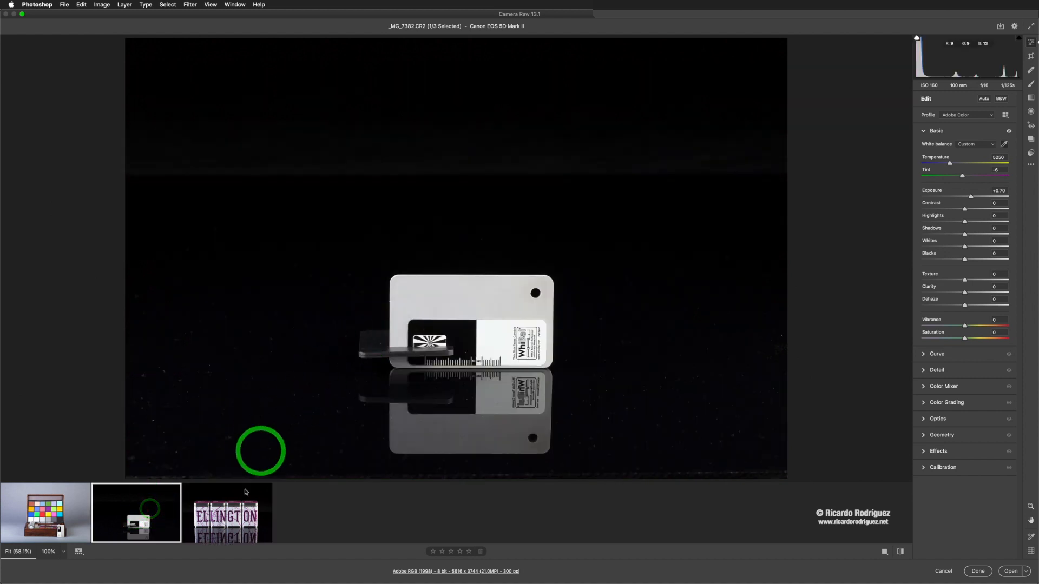
click(201, 513)
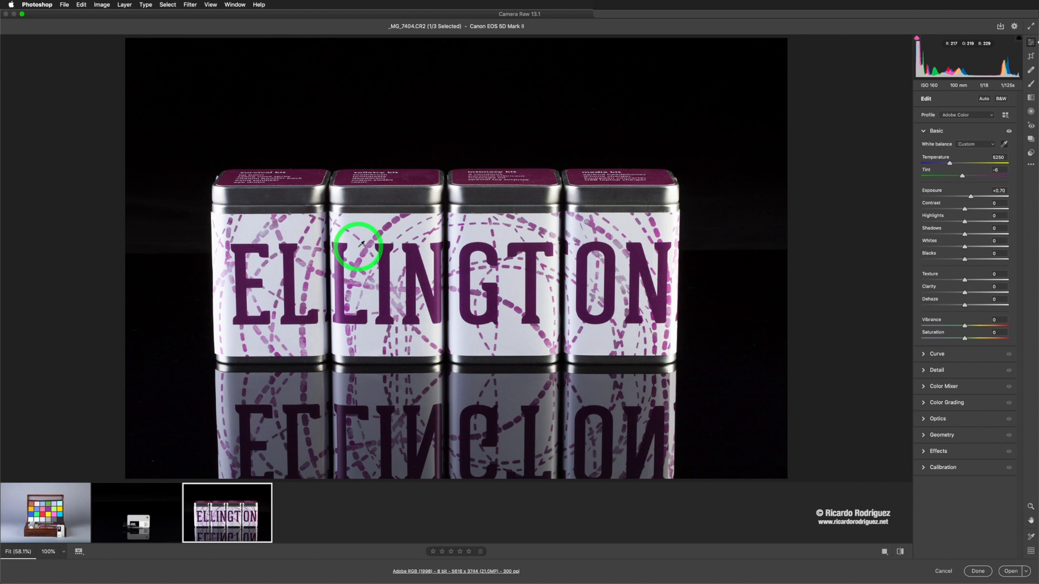
mouse_move(224, 517)
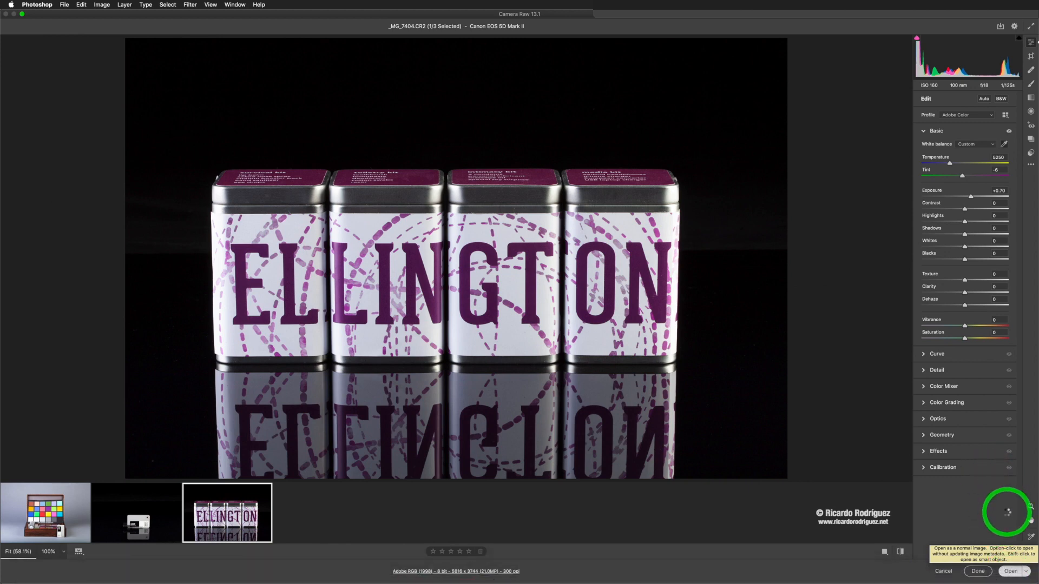
click(1010, 571)
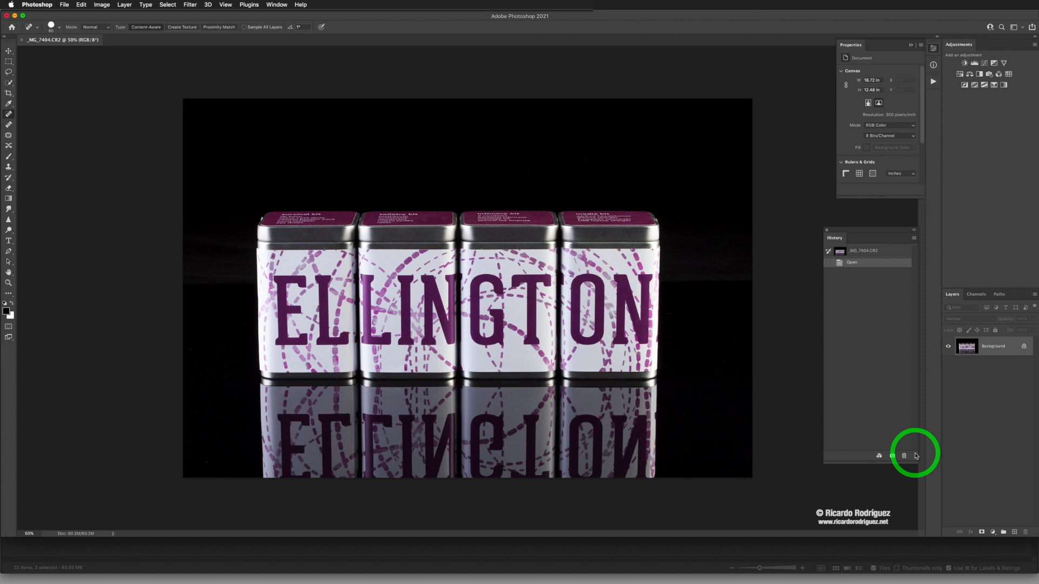
Step: Switch to Bridge, open _MG_7338.JPG in Photoshop and close that document again
key(super+Tab)
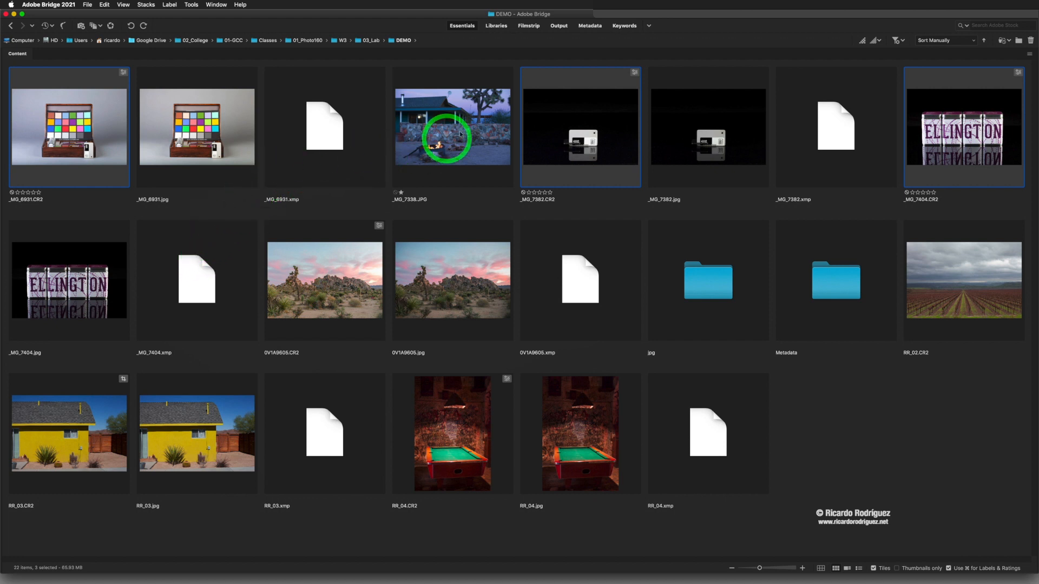
click(465, 147)
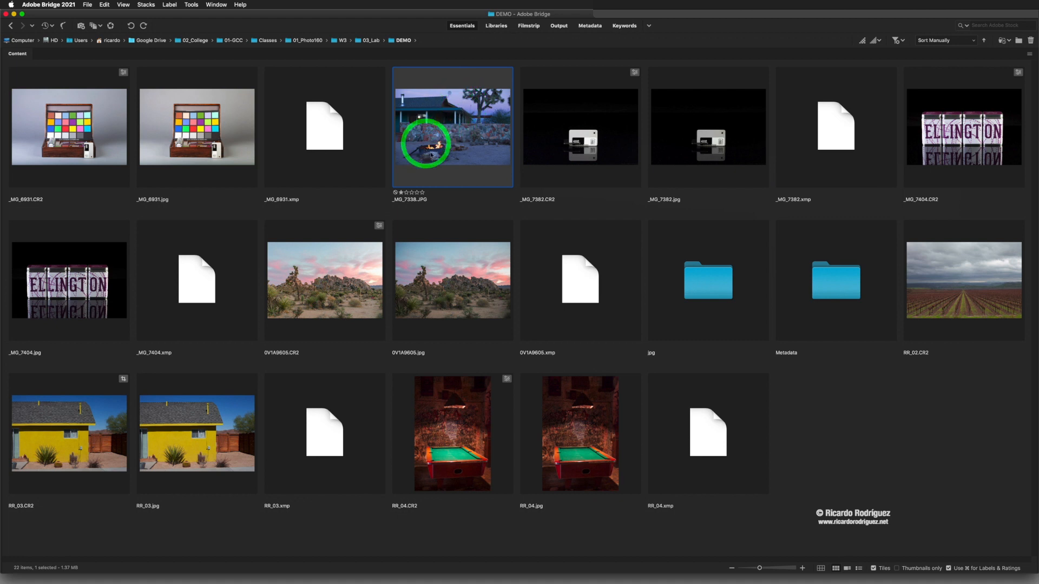
right_click(453, 122)
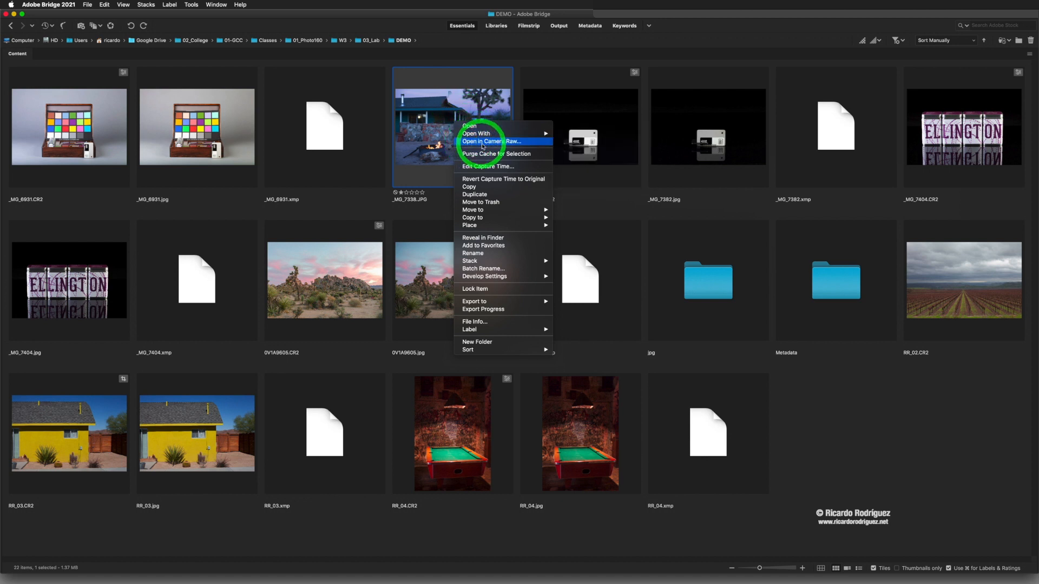
click(431, 135)
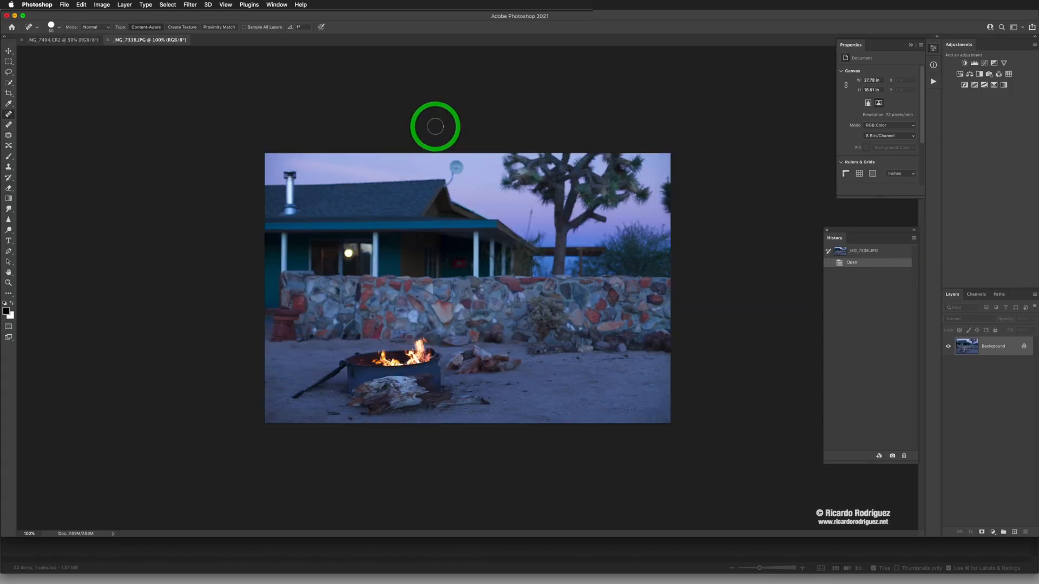
key(super+w)
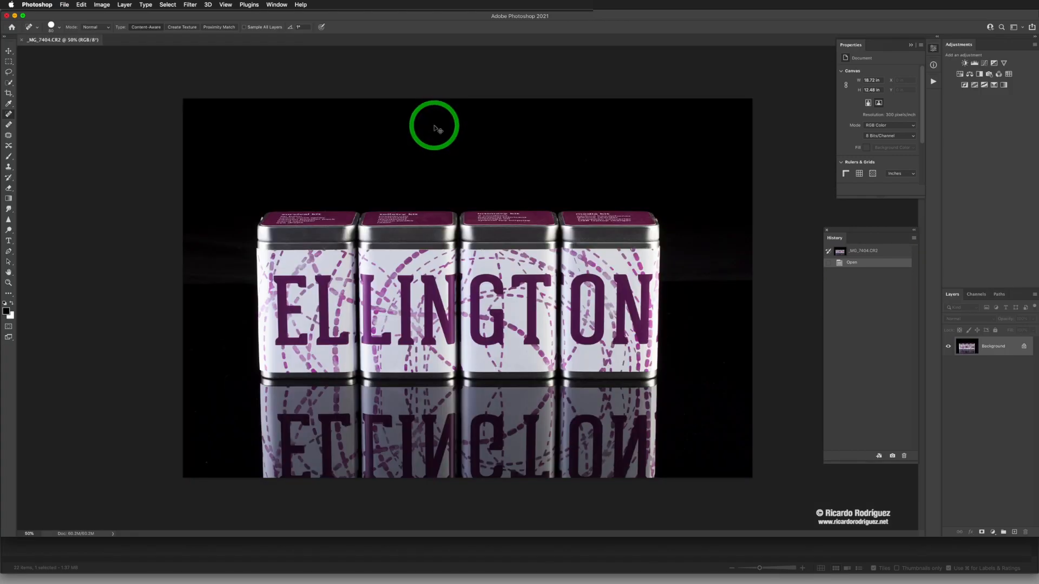
Step: Return to Bridge and open _MG_7338.JPG in Camera Raw
key(super+alt+o)
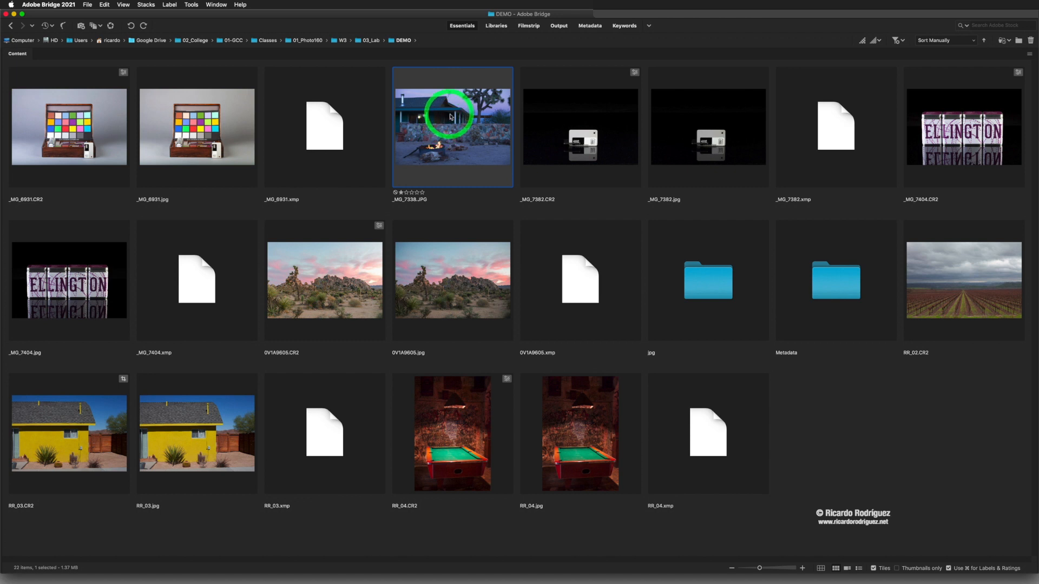
right_click(455, 116)
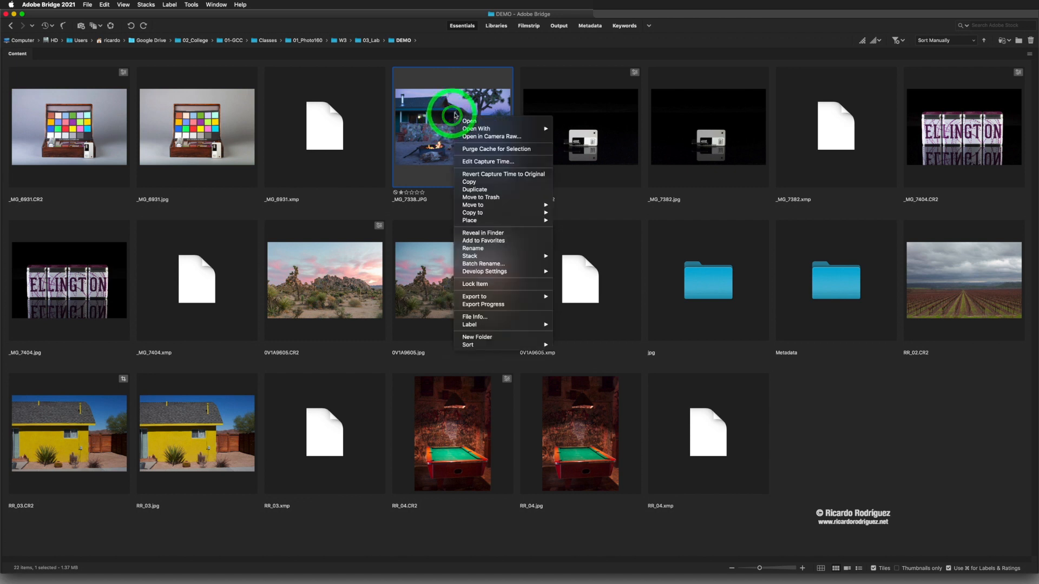
click(474, 137)
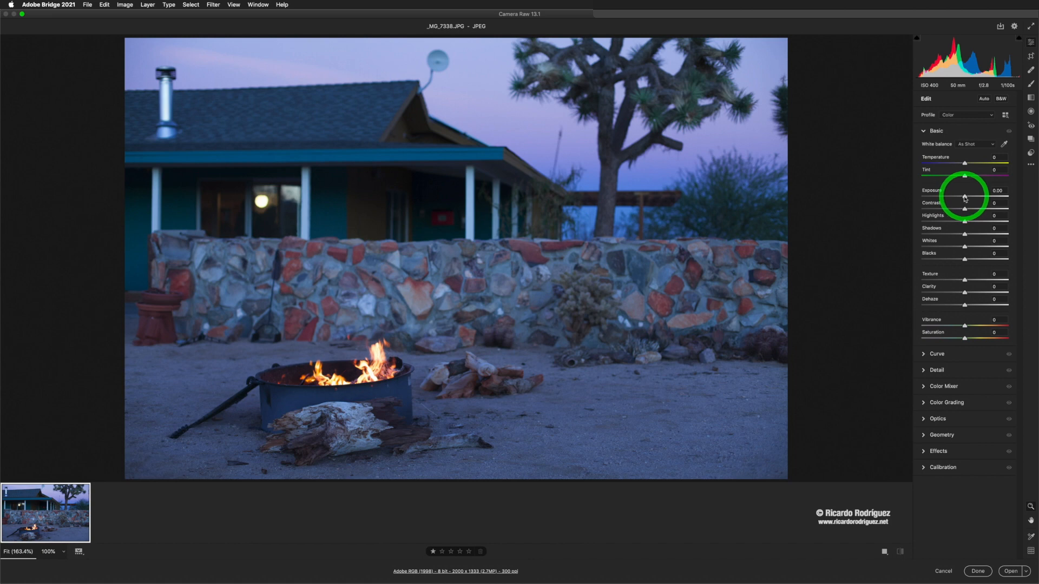
Step: Raise Exposure to +0.20 and set the White balance to Auto
drag(965, 199, 970, 200)
click(973, 145)
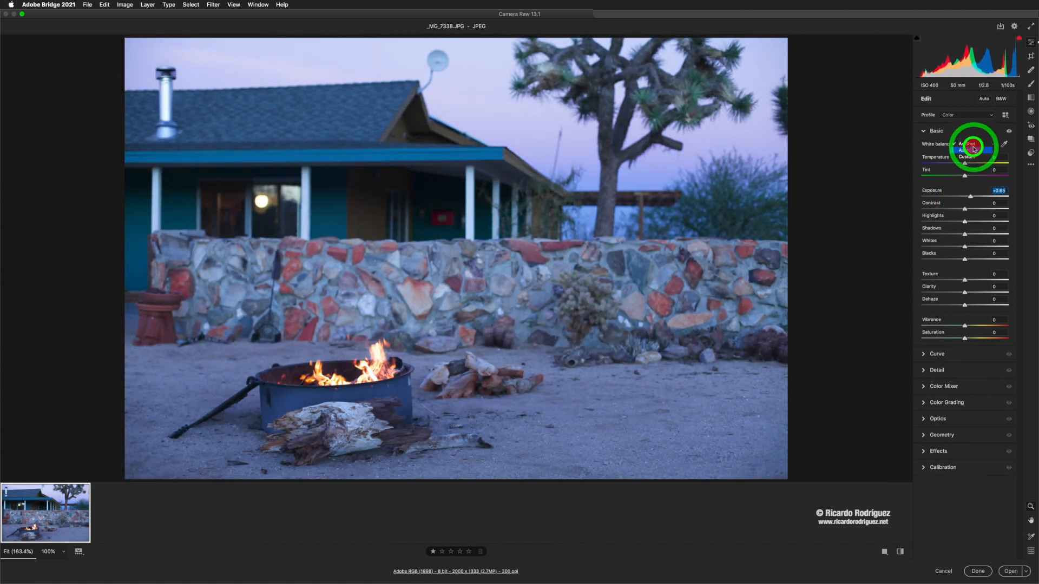
click(973, 150)
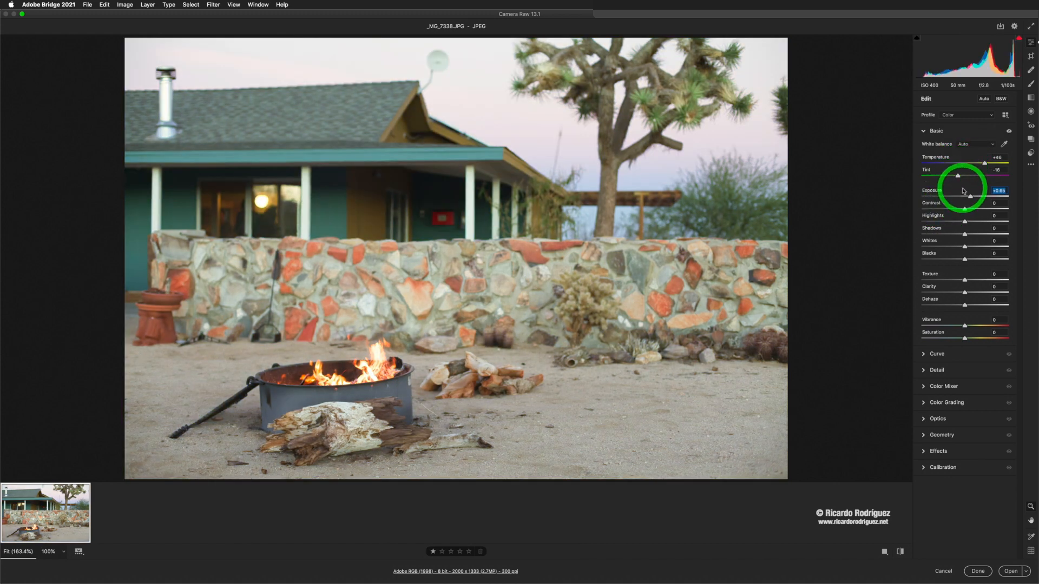
Step: Set Highlights to -31 and Shadows to +2 in the Basic panel
drag(970, 198, 965, 234)
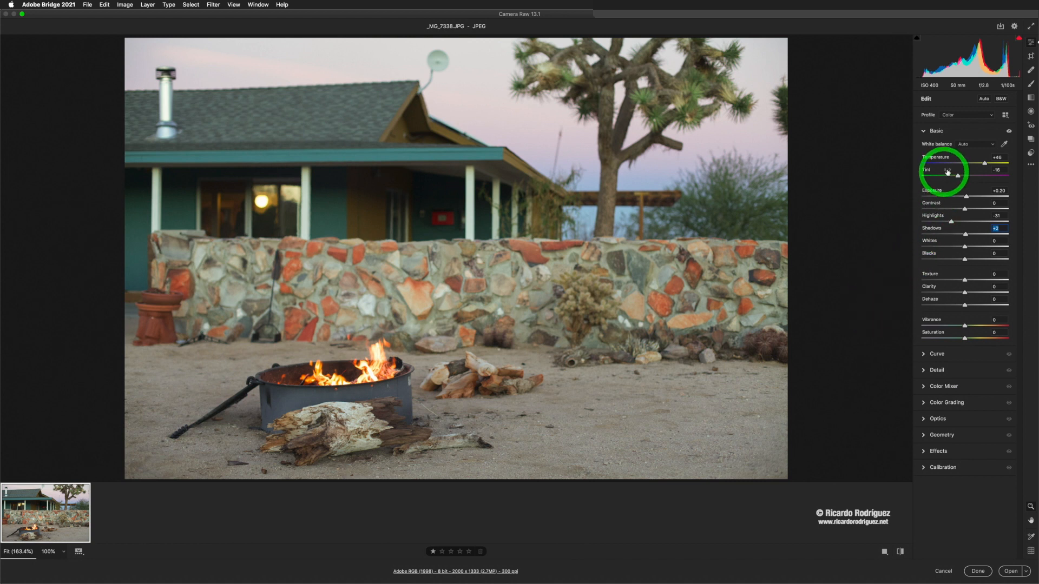
click(969, 144)
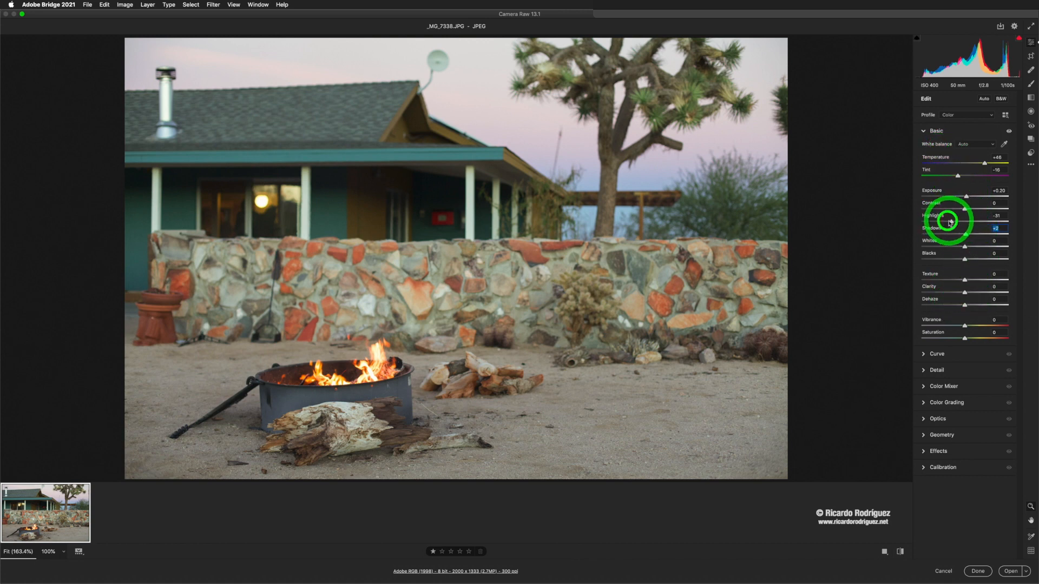
mouse_move(944, 220)
mouse_down()
mouse_move(902, 218)
mouse_move(1007, 221)
mouse_move(900, 217)
mouse_move(960, 217)
mouse_move(953, 224)
mouse_up()
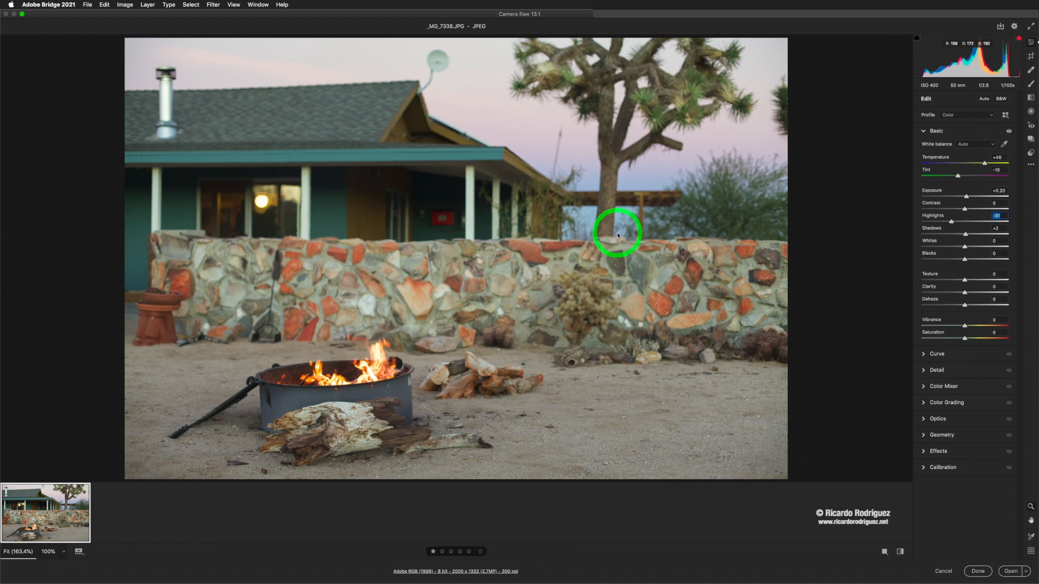
Step: Turn on the shadow and highlight clipping warnings and adjust Exposure to +0.30 and Highlights to -86
click(916, 38)
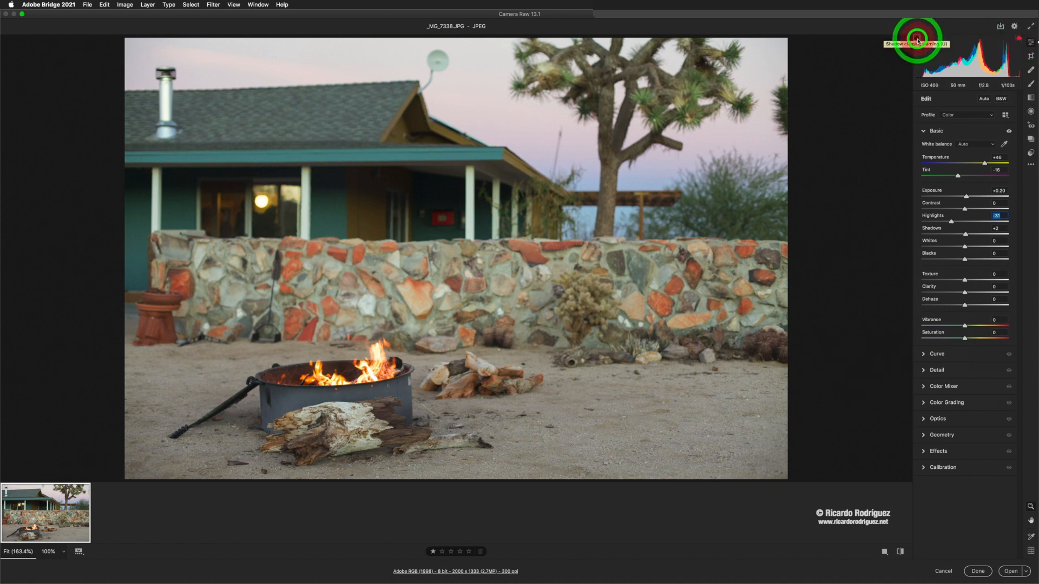
click(1020, 37)
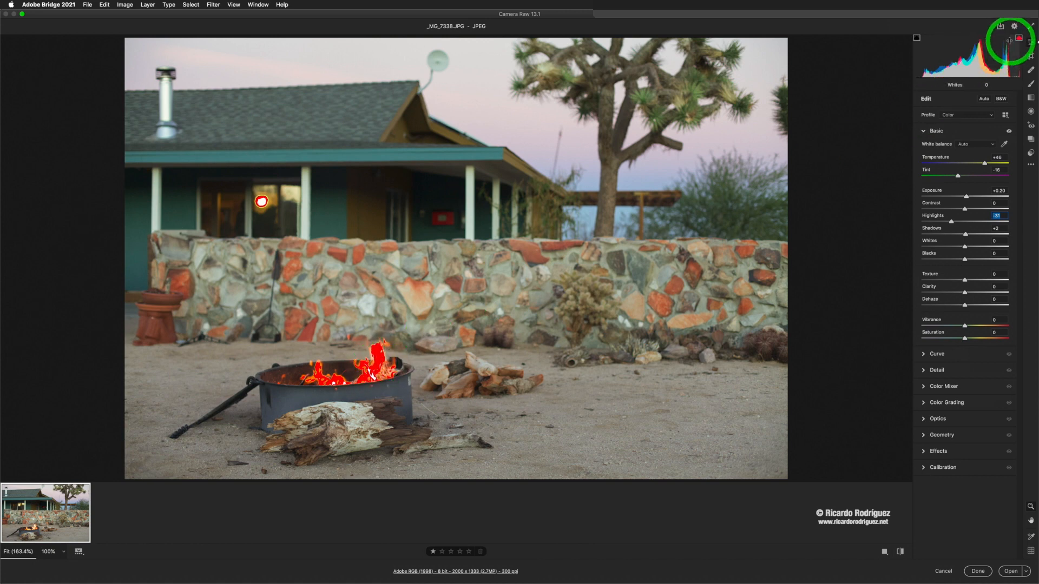
click(961, 201)
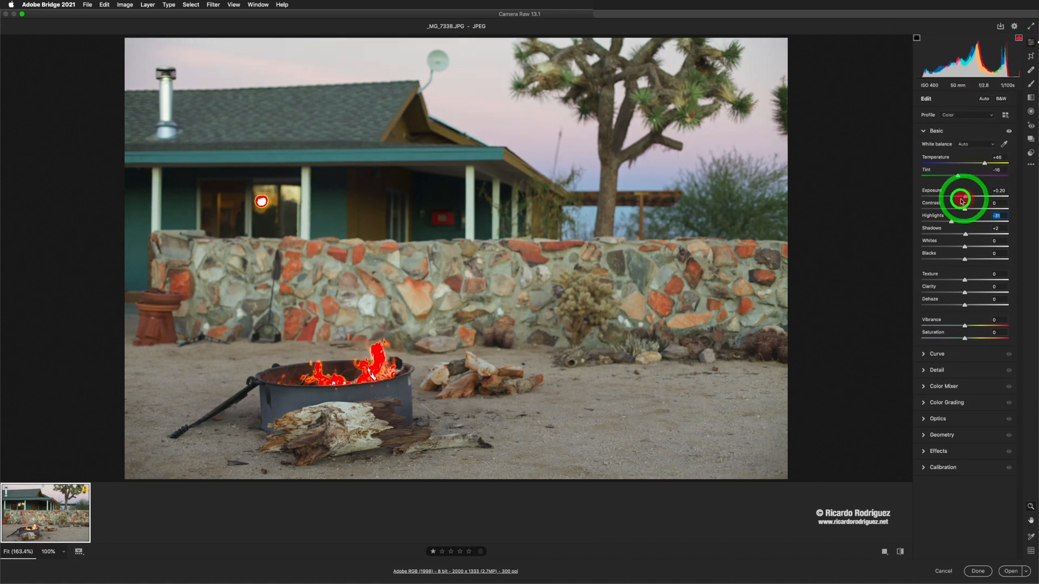
drag(961, 201, 937, 222)
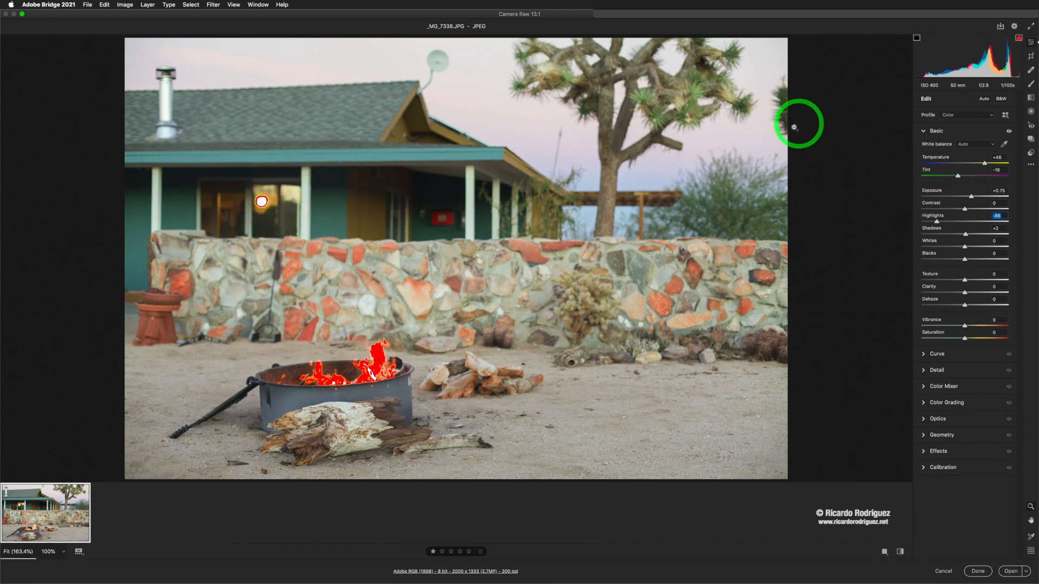
drag(972, 196, 968, 197)
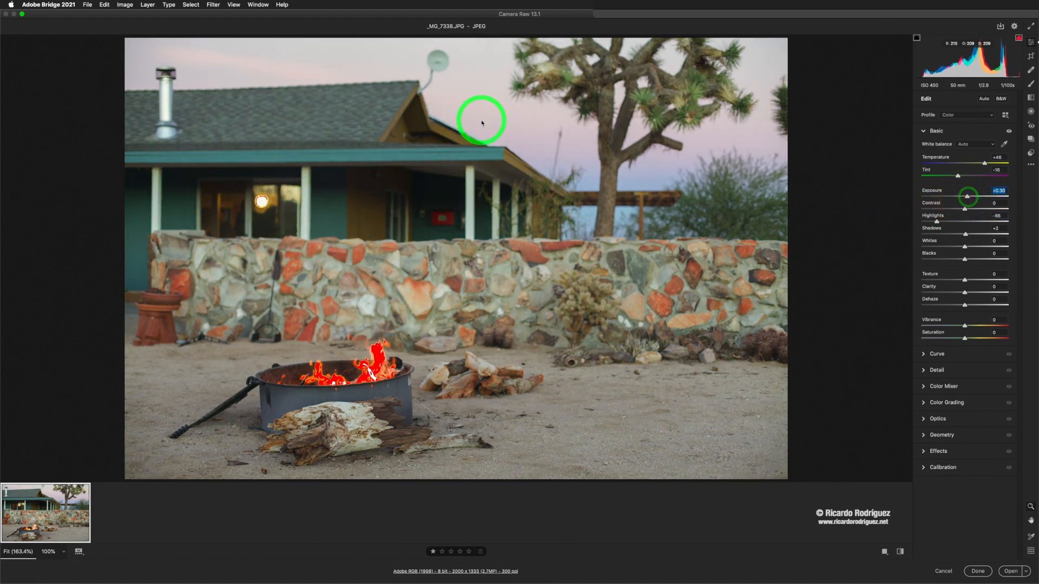